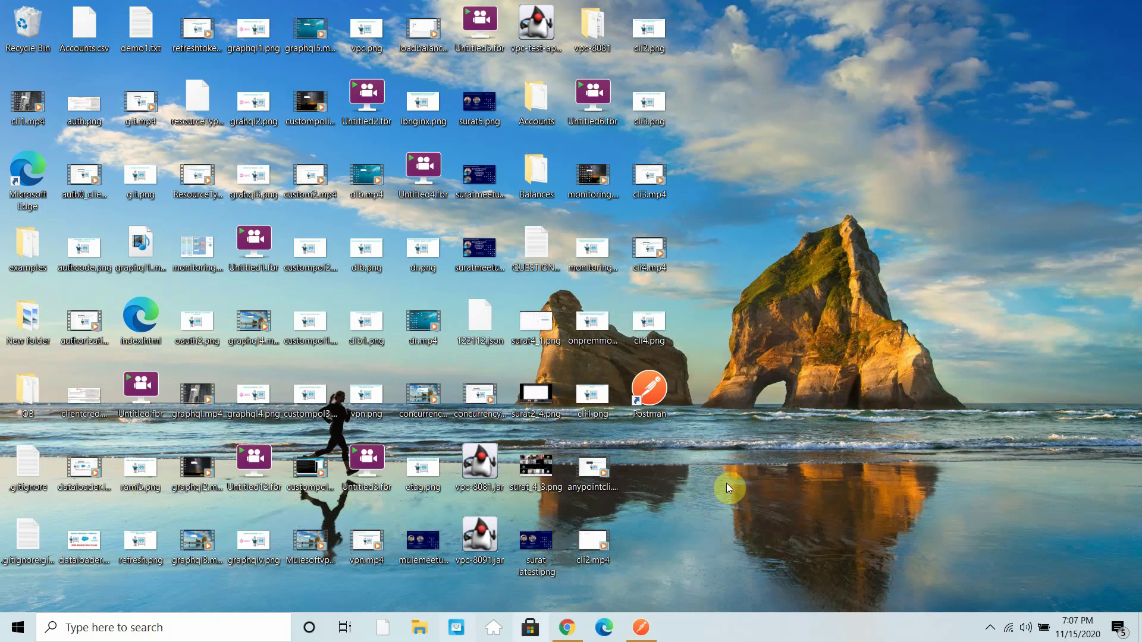
- Restore the Chrome window showing Anypoint API Manager from the taskbar
left_click(566, 632)
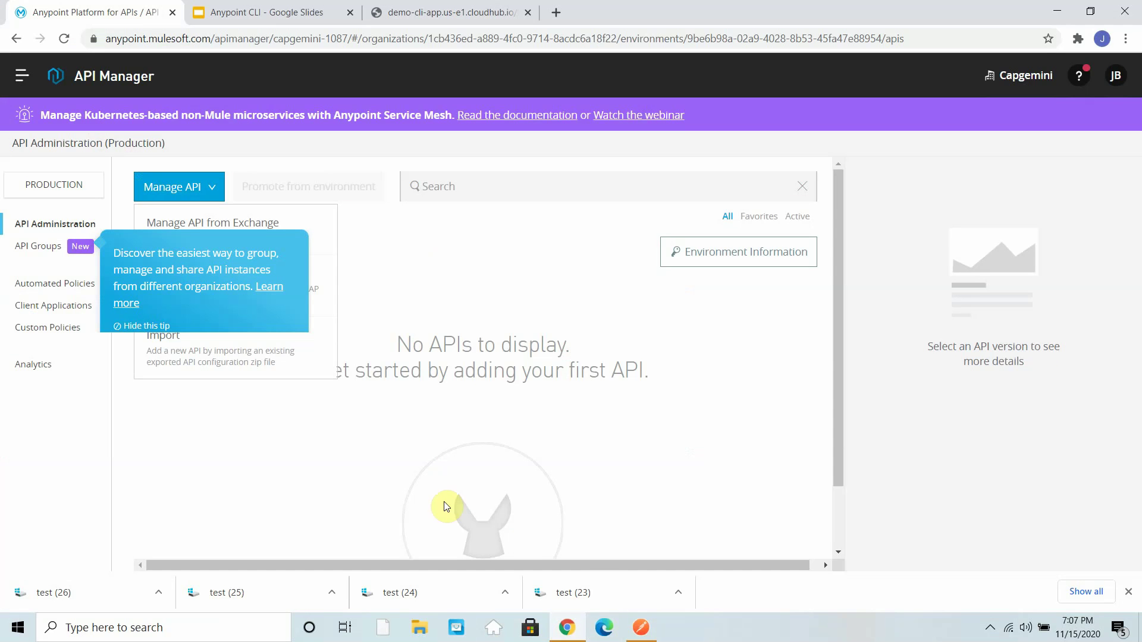
- Copy the running demo app's base address from its browser tab
left_click(425, 11)
left_click(370, 40)
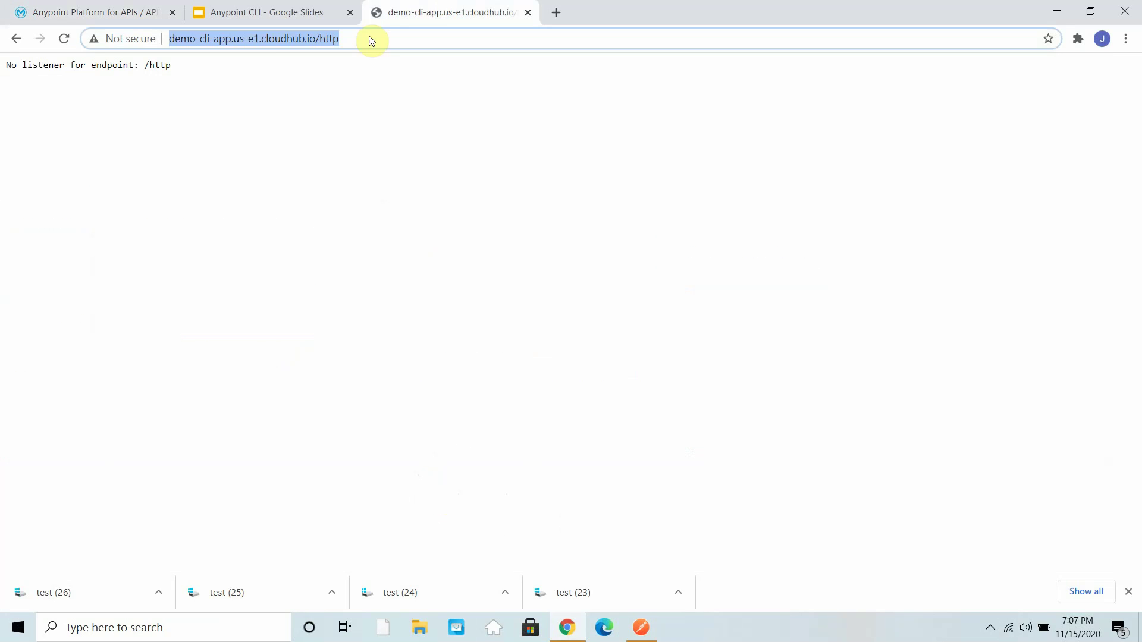
left_click(288, 38)
left_click(169, 40)
left_click_drag(169, 40, 319, 43)
right_click(299, 40)
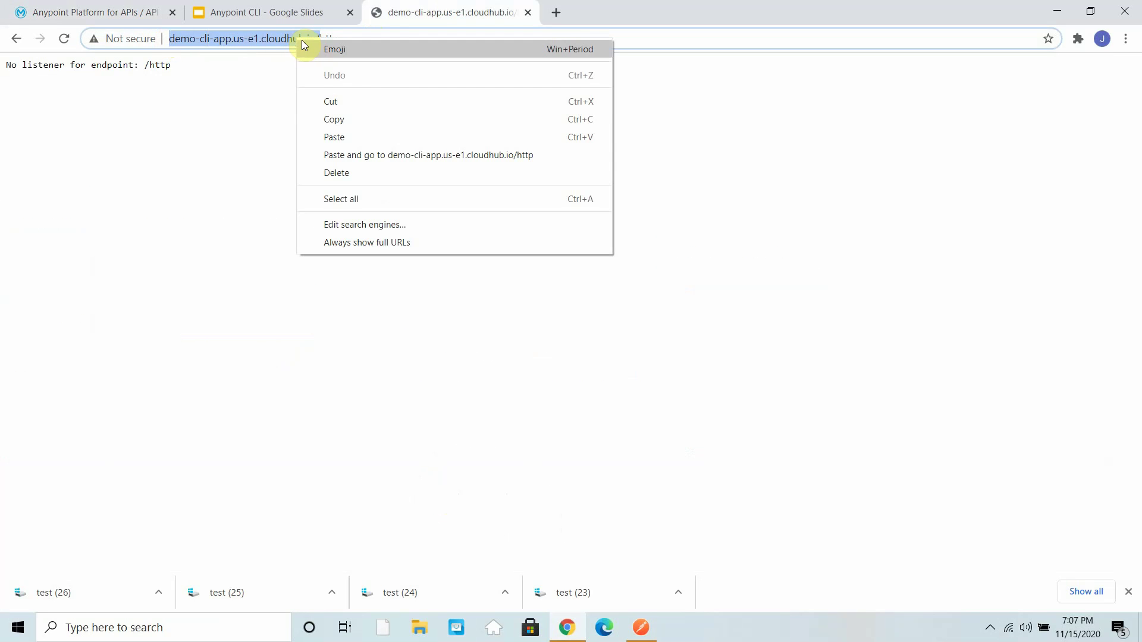
left_click(332, 121)
- Create a new HTTP API asset named xml-threat-demo via Manage API > Create new API
left_click(136, 6)
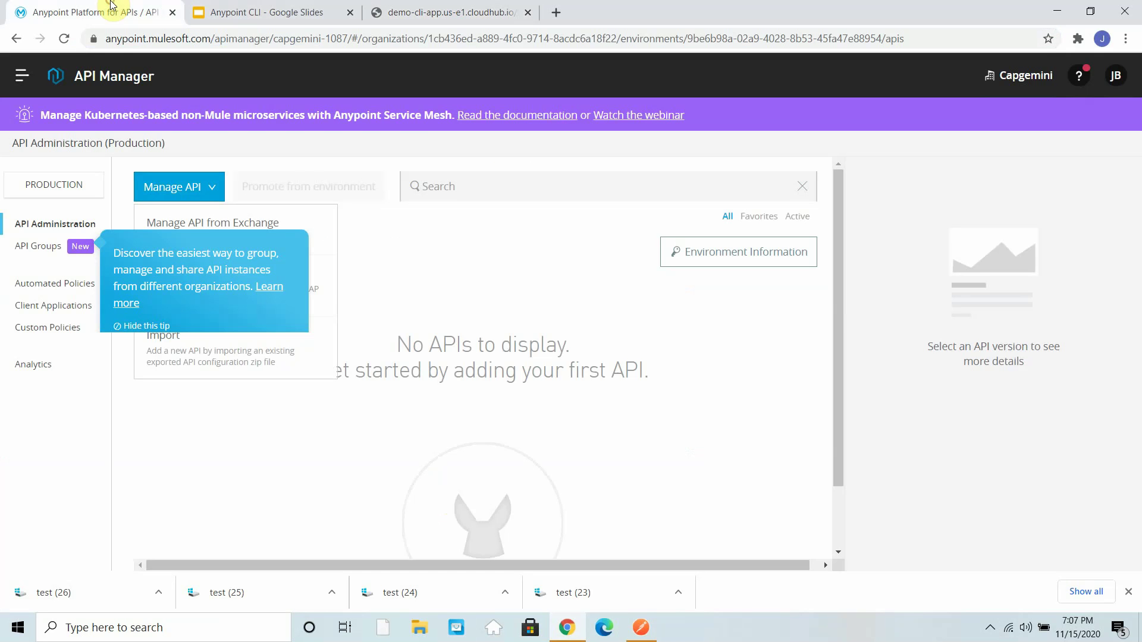
left_click(215, 189)
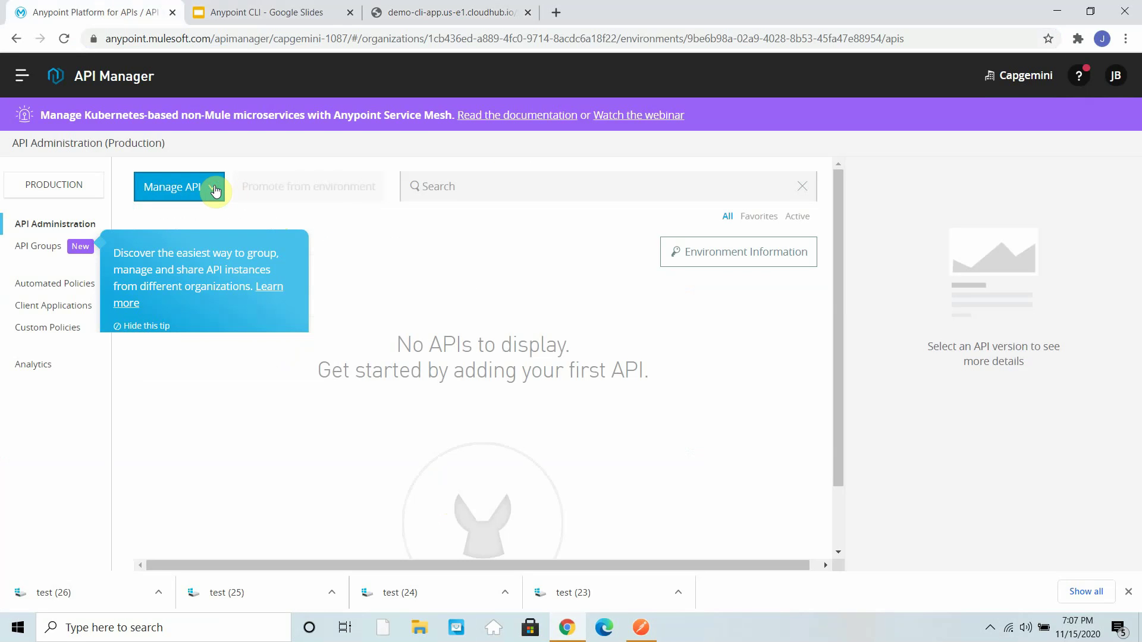
left_click(141, 327)
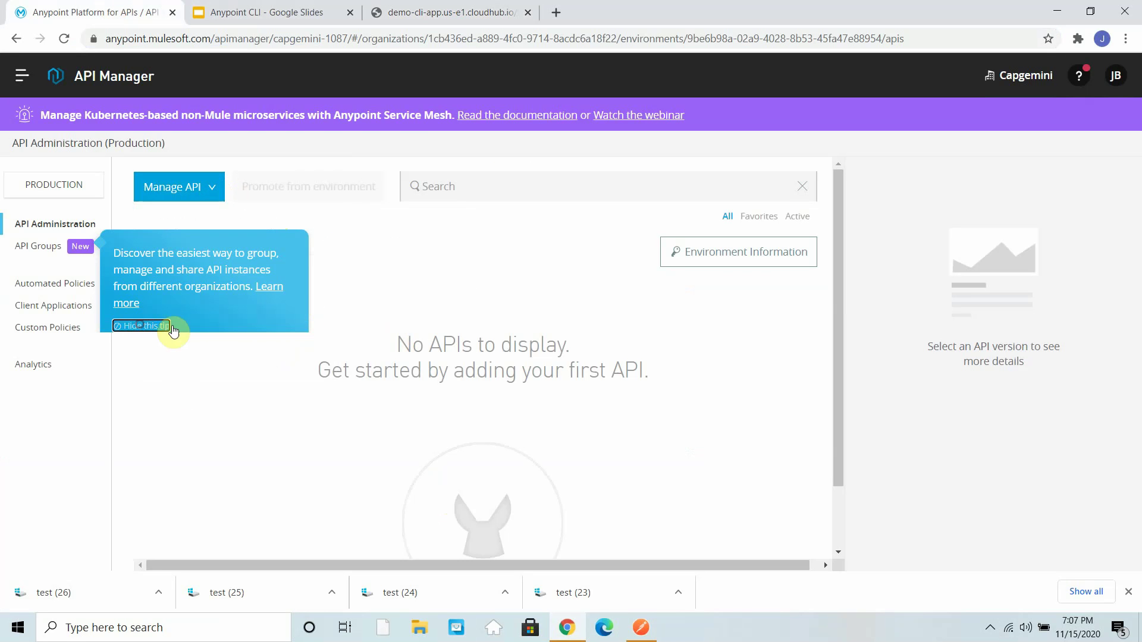
left_click(202, 188)
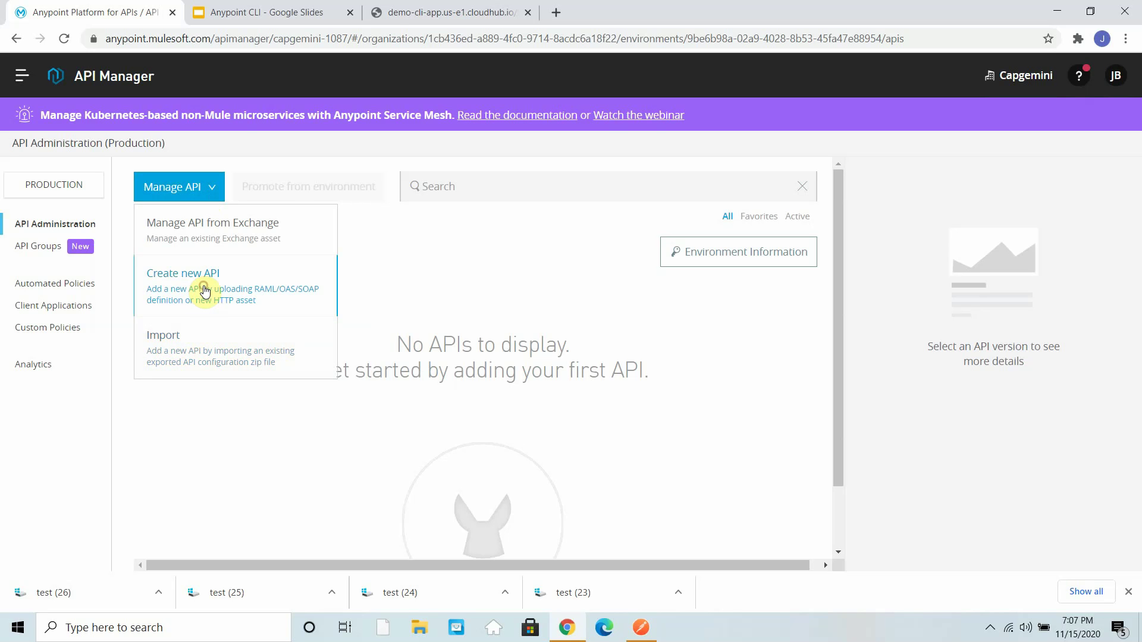
left_click(205, 291)
left_click(542, 277)
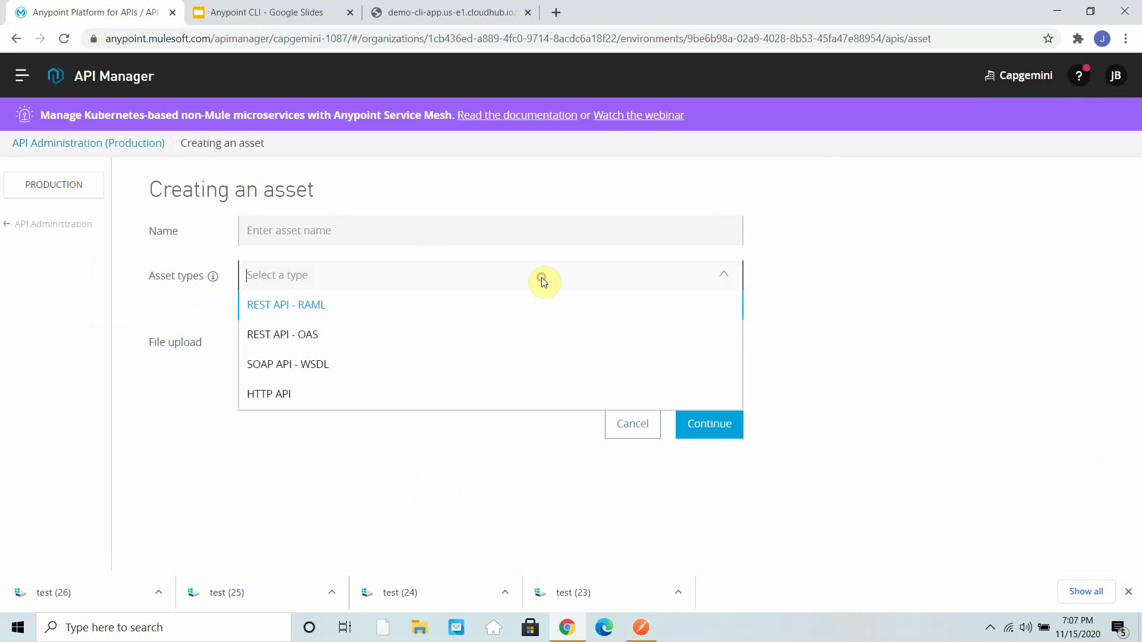
left_click(269, 396)
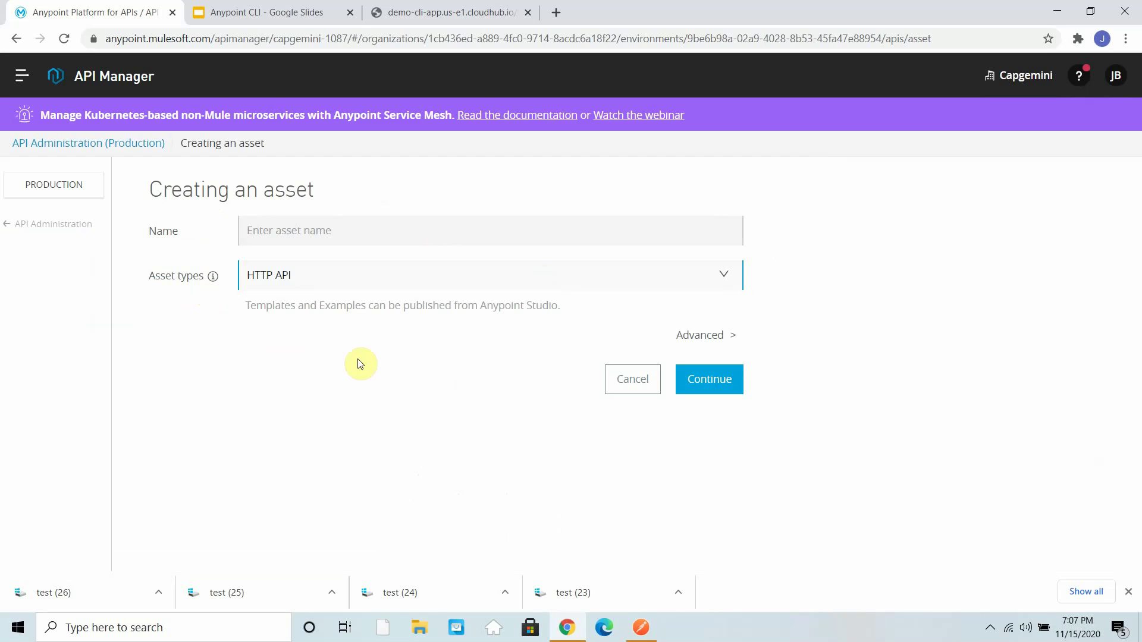
left_click(290, 236)
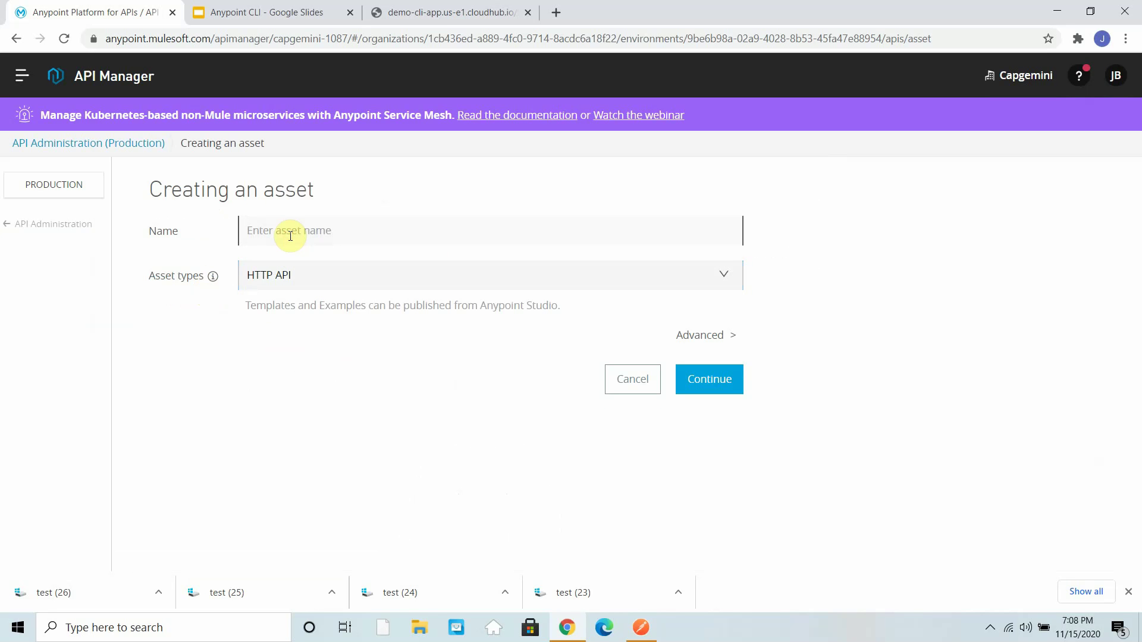
type("xm-threat-demo")
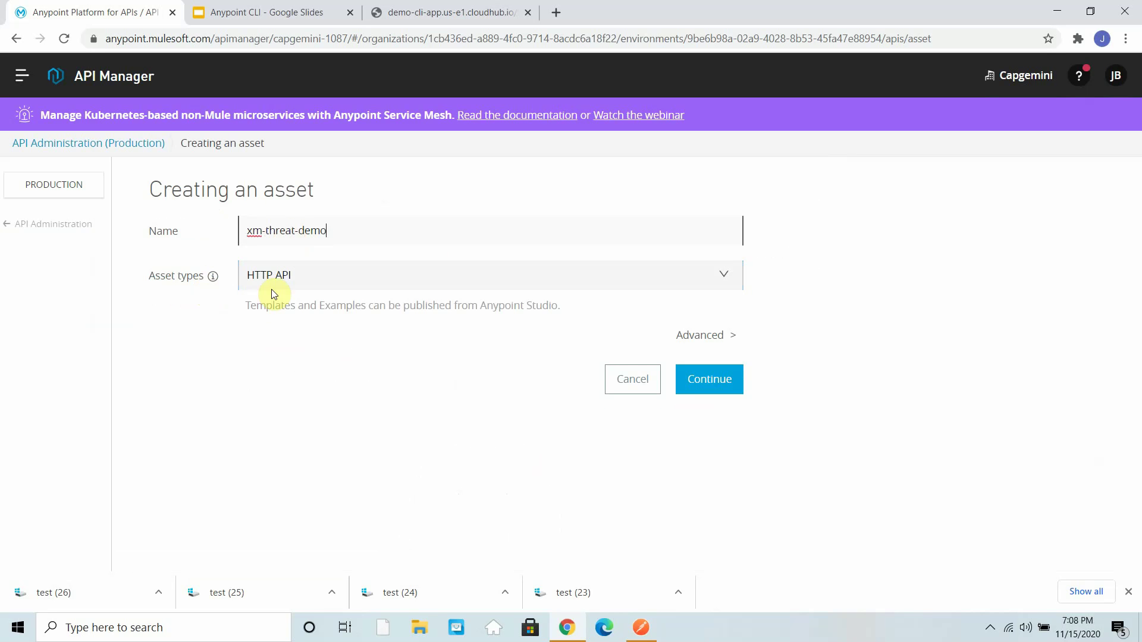
type("l")
left_click(698, 385)
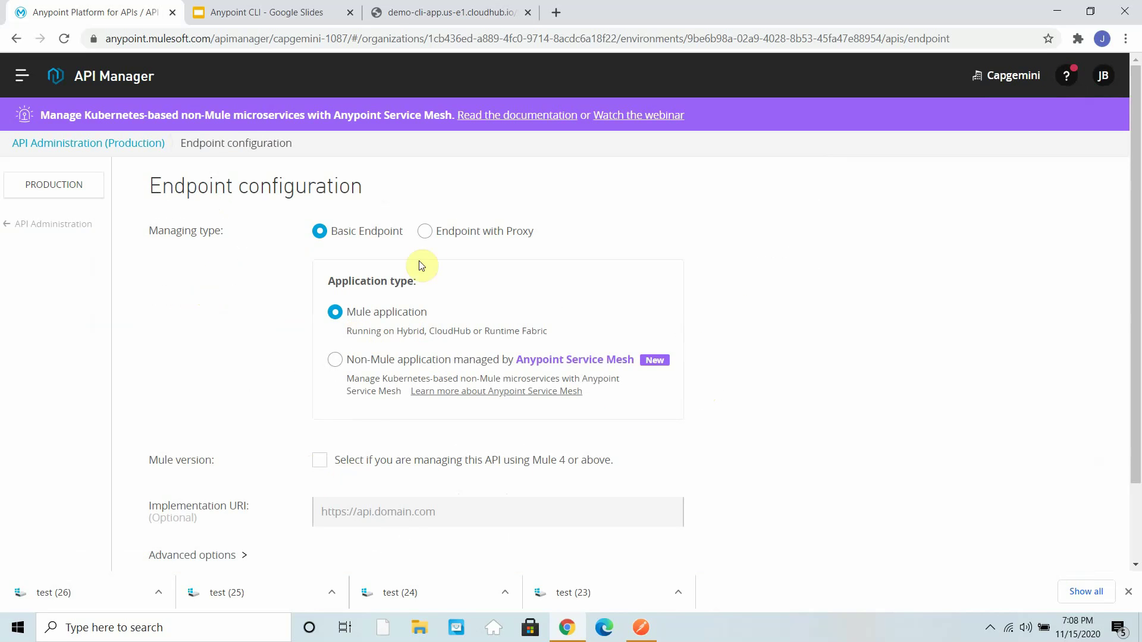
- Set the endpoint to a proxy managed with Mule 4
left_click(424, 233)
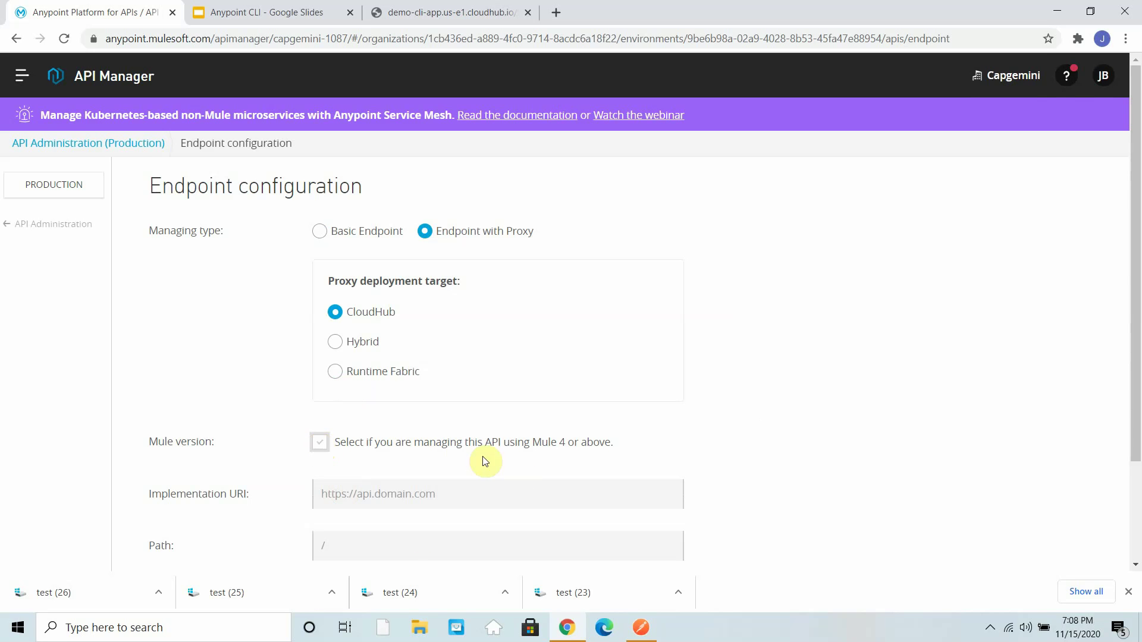
left_click(512, 443)
scroll(521, 461, "down", 1)
scroll(521, 461, "down", 1)
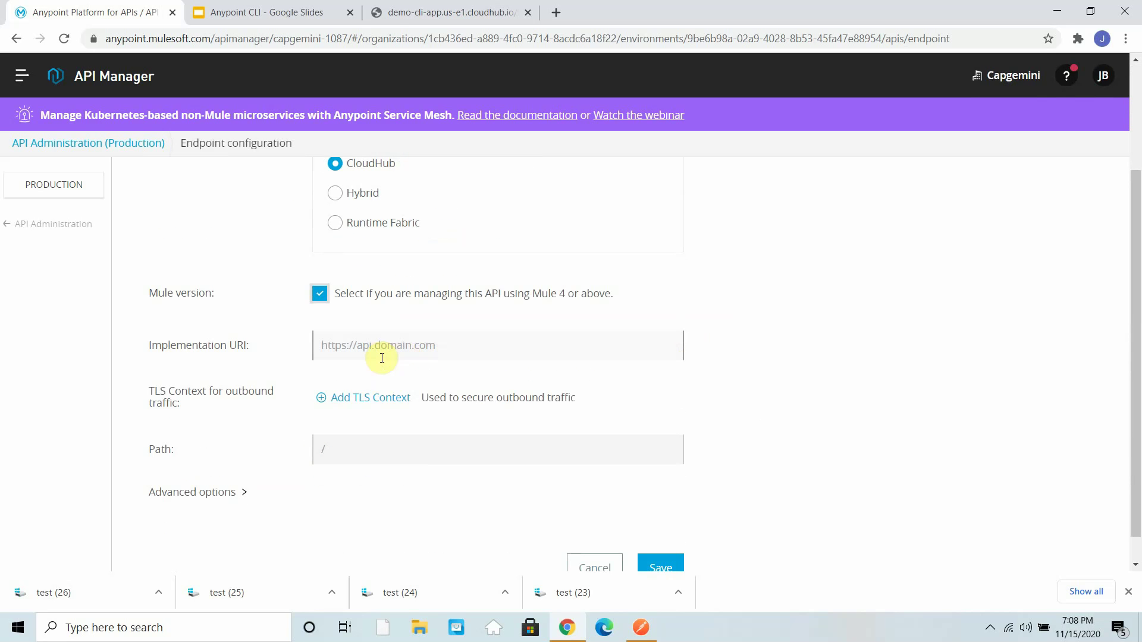
- Copy the demo app address again and paste it into the Path field
left_click(474, 8)
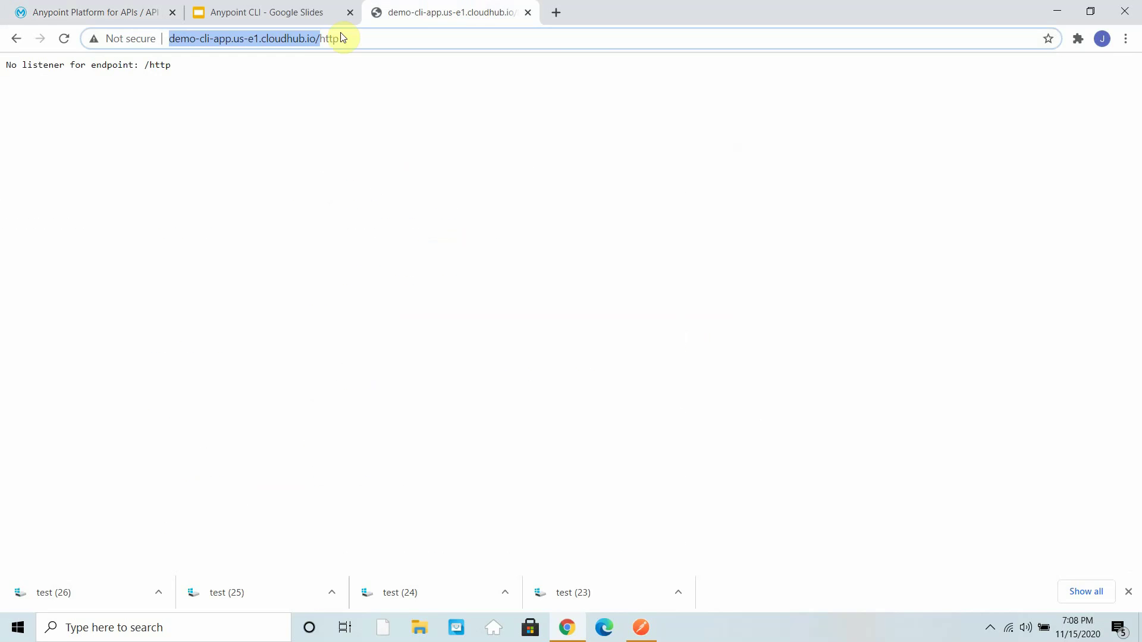
right_click(298, 40)
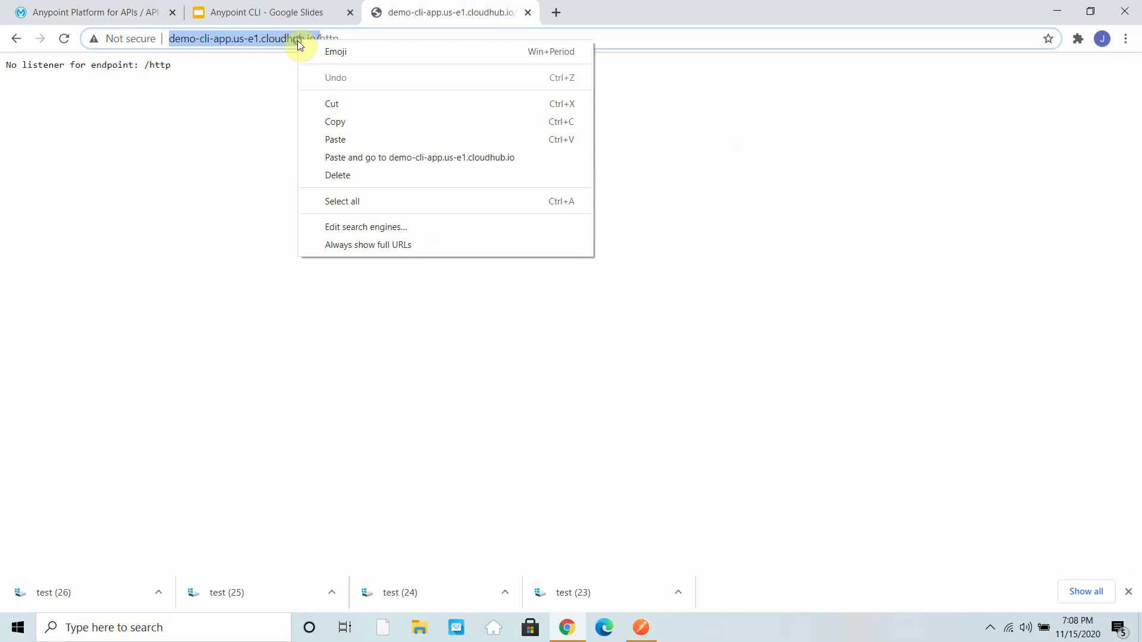
left_click(333, 123)
left_click(113, 11)
left_click(370, 447)
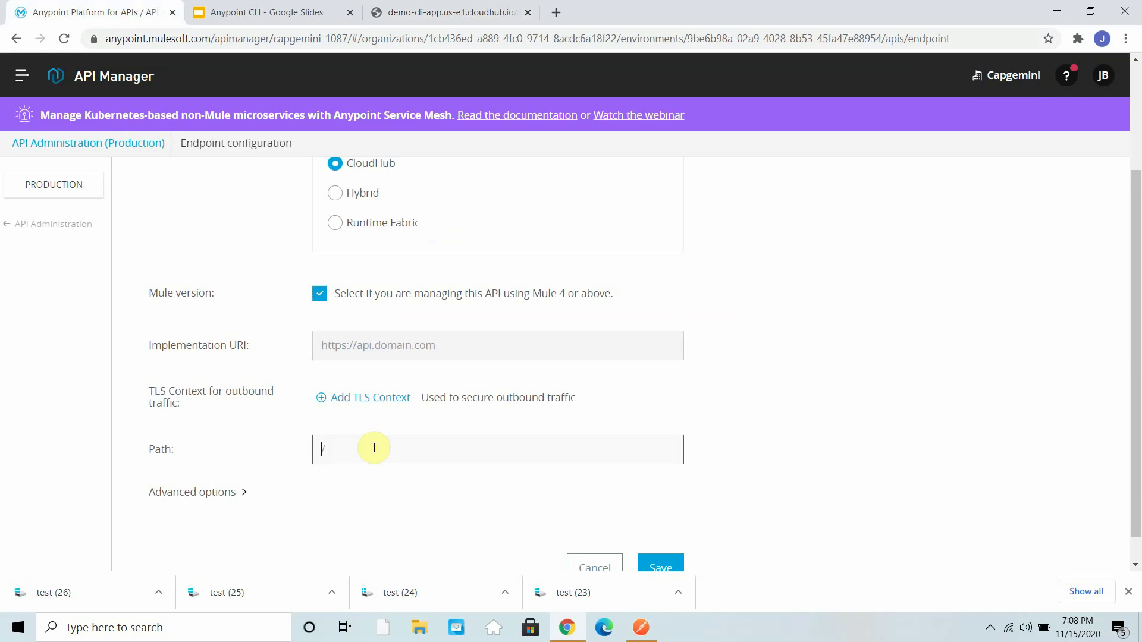
key("ctrl+v")
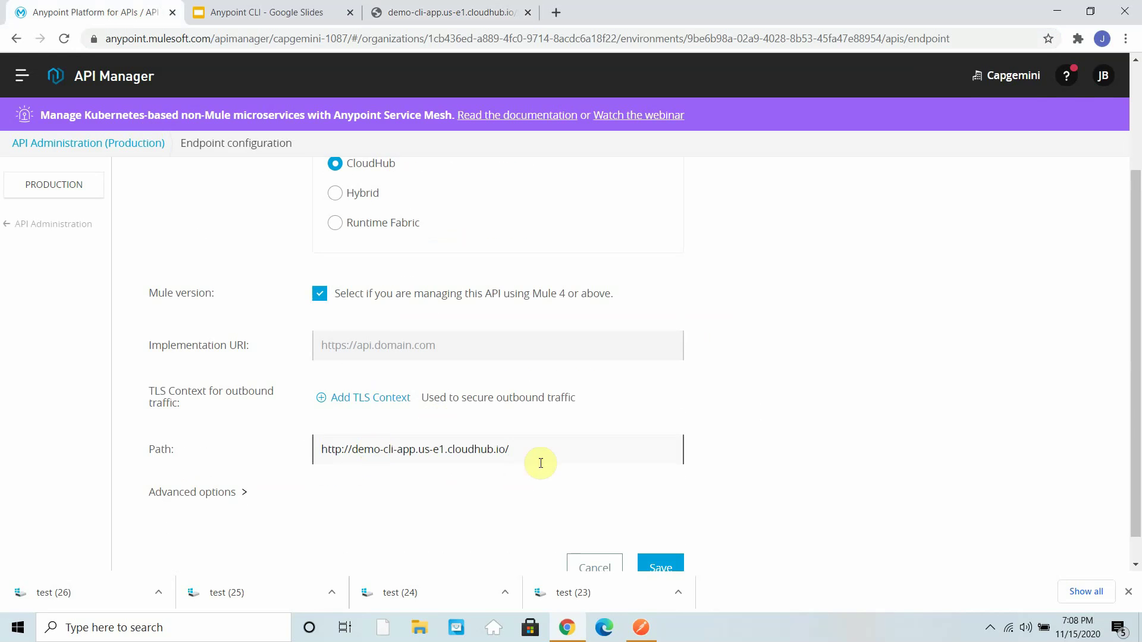
- Expand the advanced proxy options and save the endpoint configuration
scroll(392, 433, "down", 1)
left_click(228, 463)
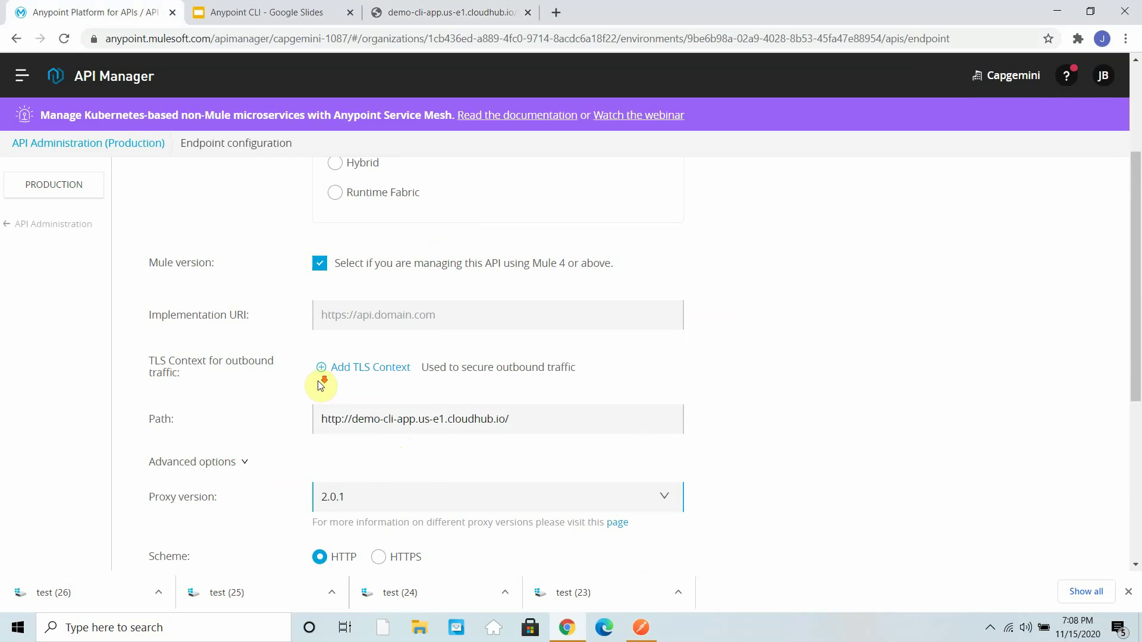
scroll(395, 412, "down", 5)
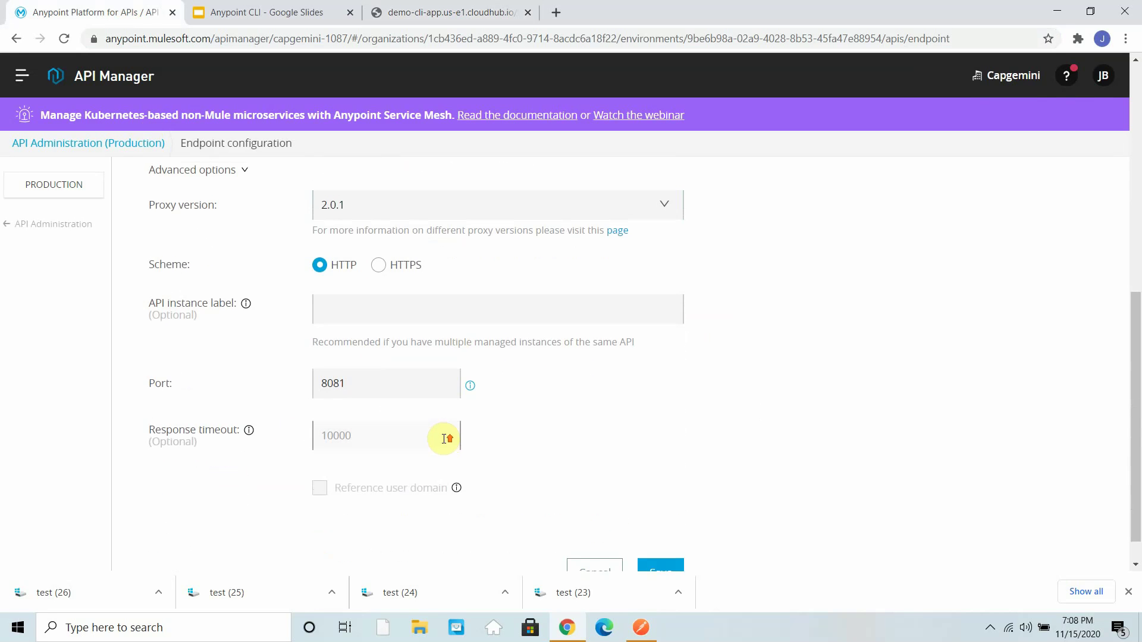
scroll(443, 436, "up", 6)
scroll(559, 374, "down", 6)
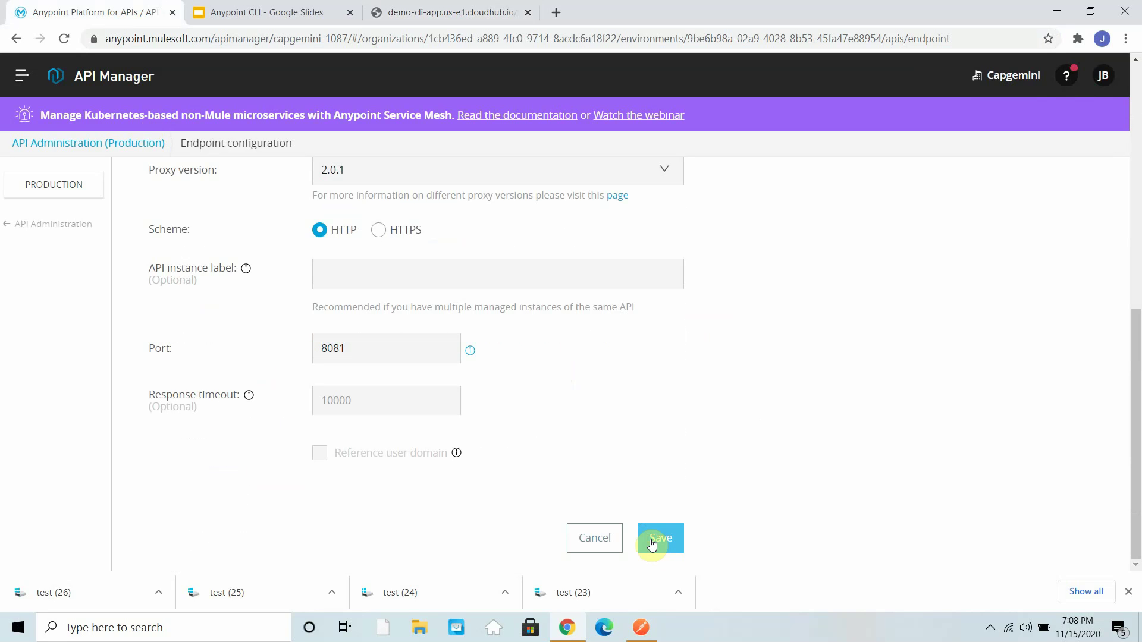
left_click(654, 539)
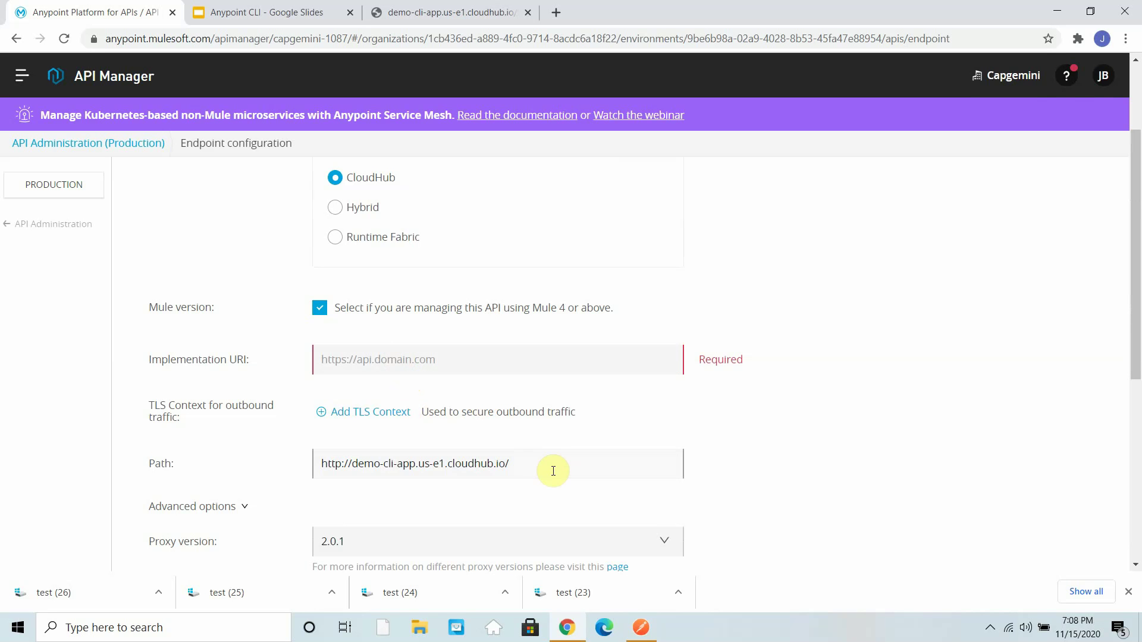
left_click_drag(544, 464, 256, 459)
key("ctrl+x")
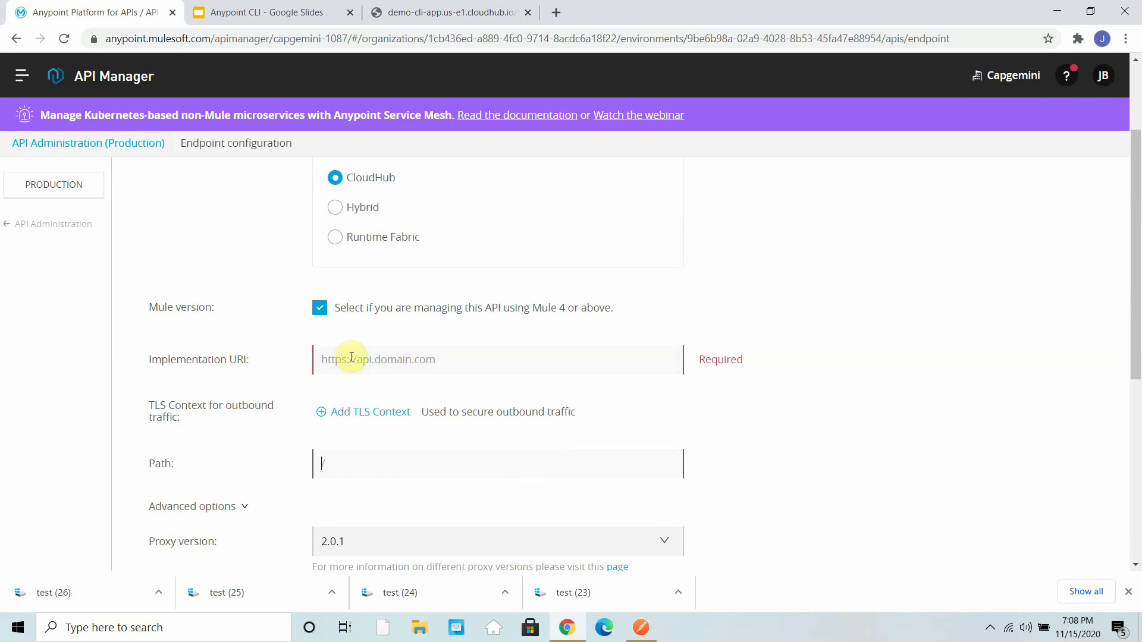
left_click(356, 360)
key("ctrl+v")
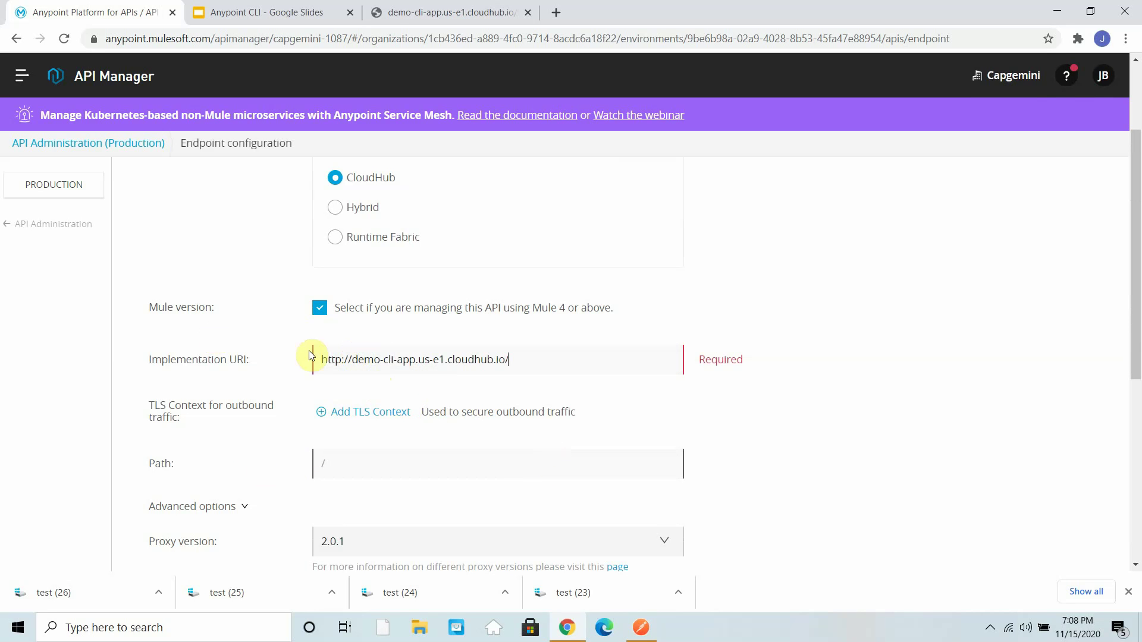
scroll(447, 449, "down", 6)
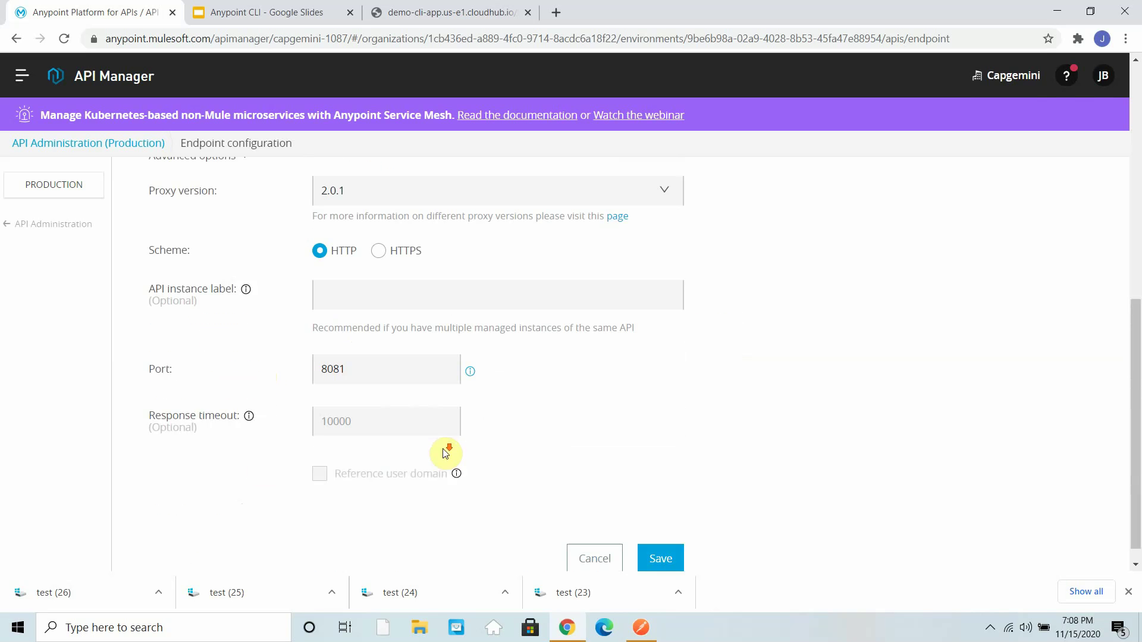
left_click(671, 543)
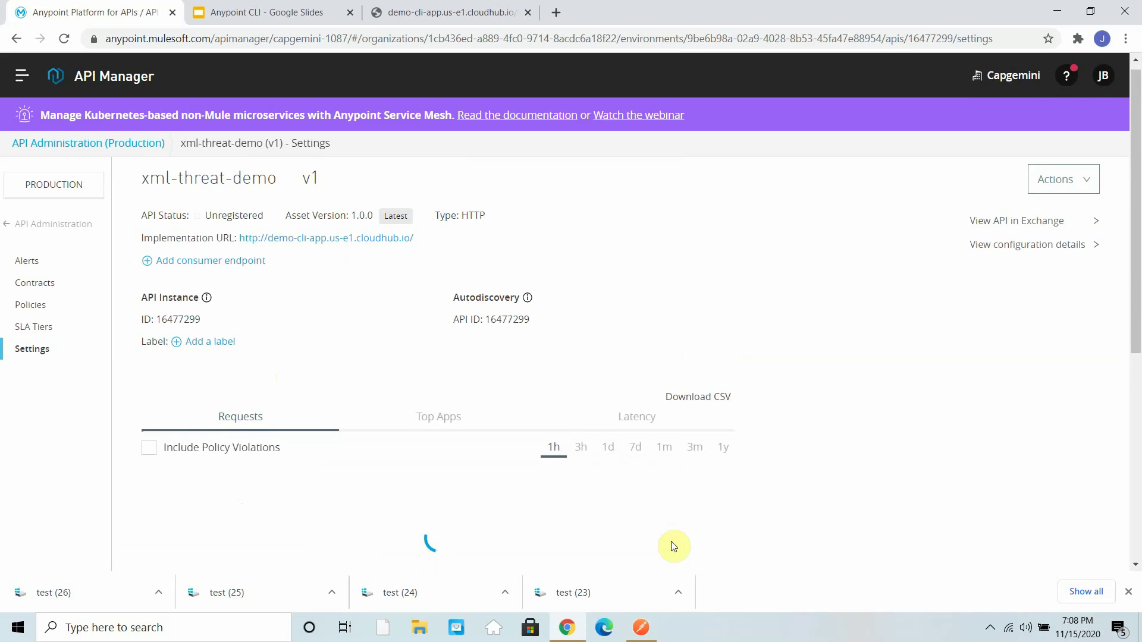
- Deploy the proxy as mule-xml-threat-app on runtime 4.3.0, allowing updates to an existing app
left_click(656, 399)
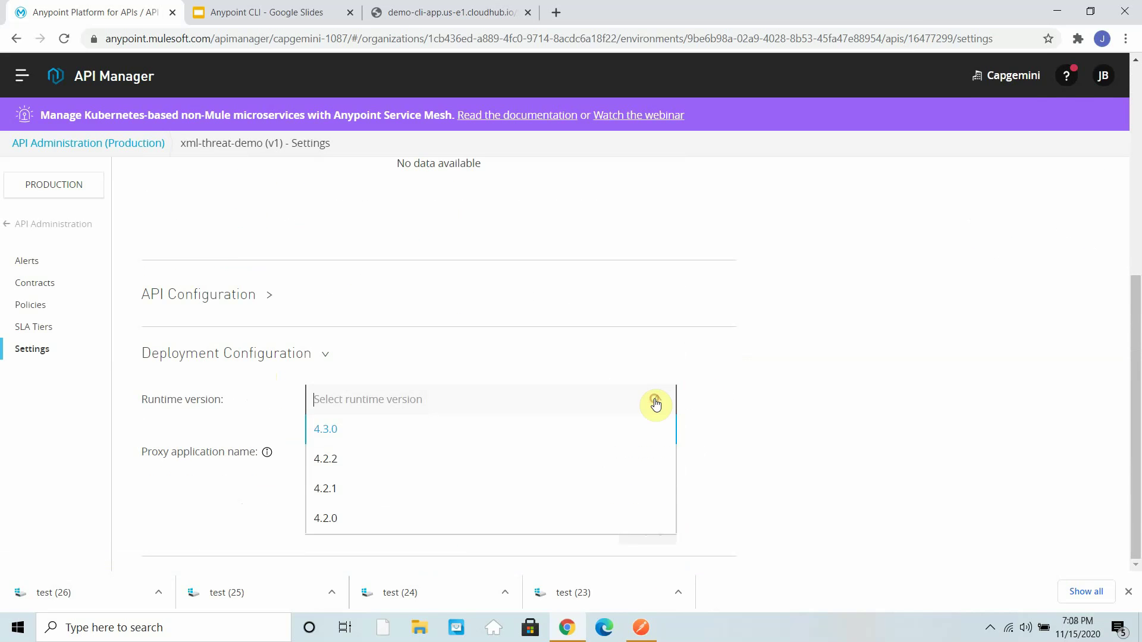
left_click(331, 429)
left_click(345, 456)
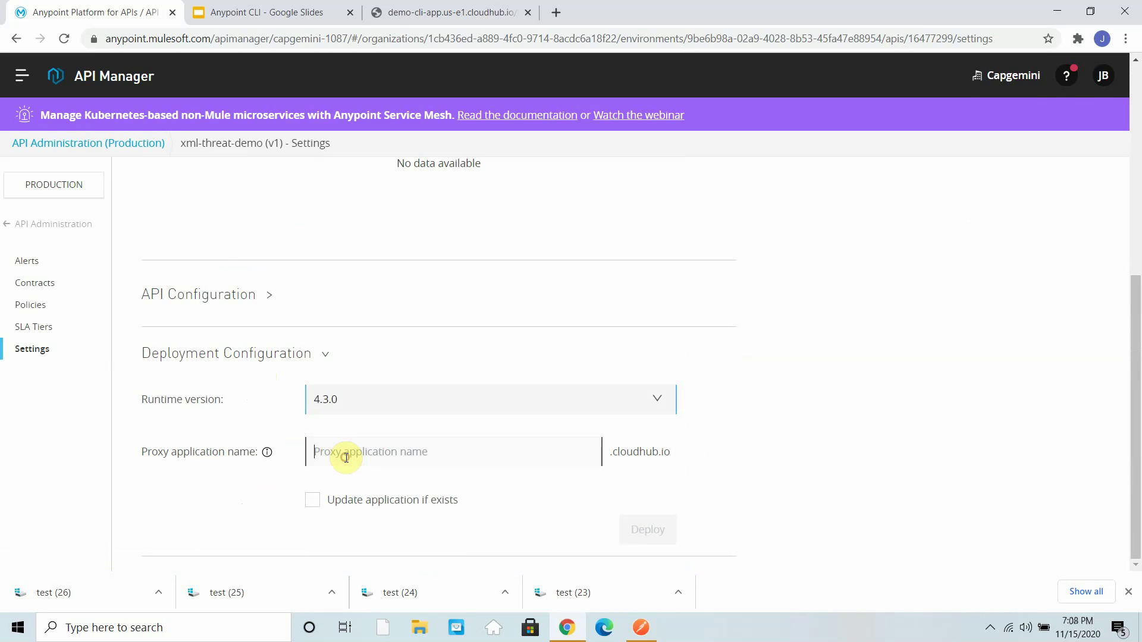
type("mule")
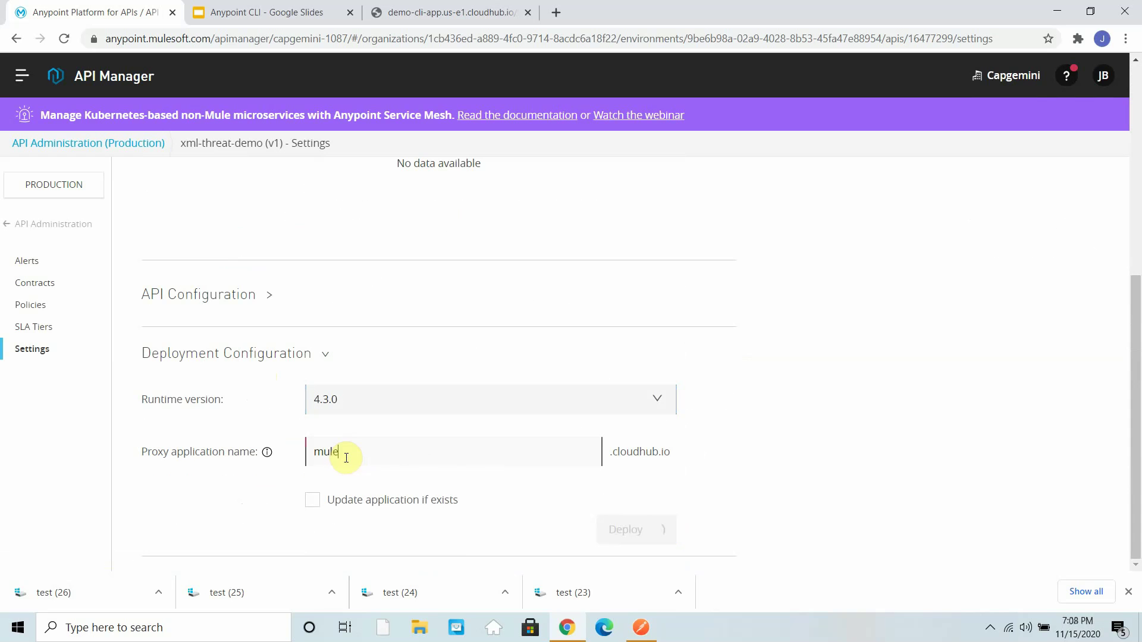
type("-xml-")
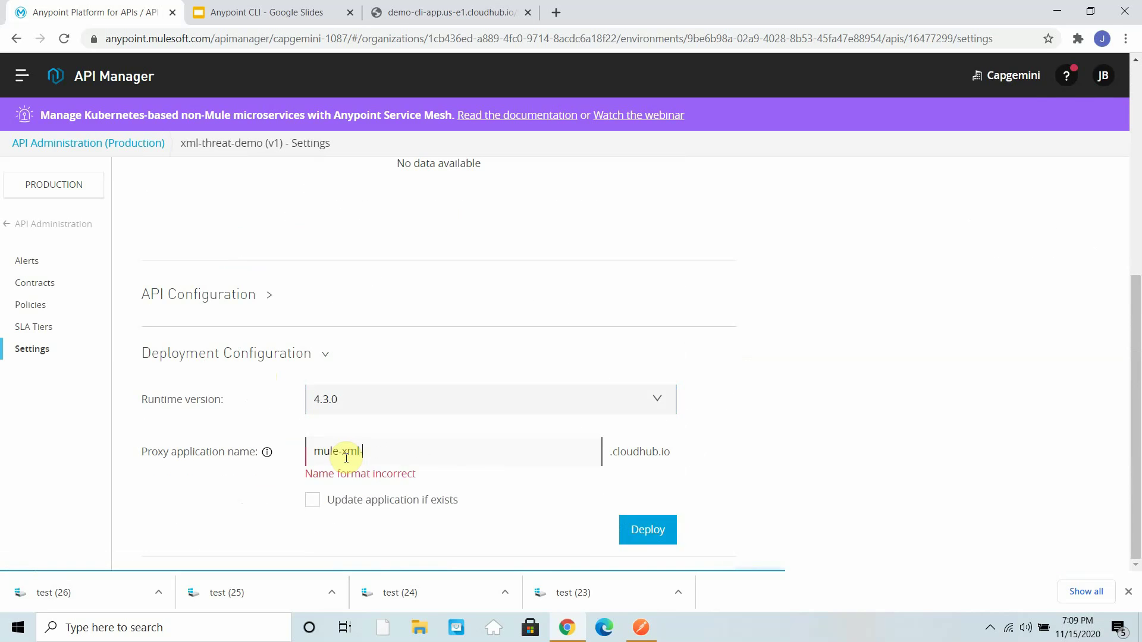
type("threat-app")
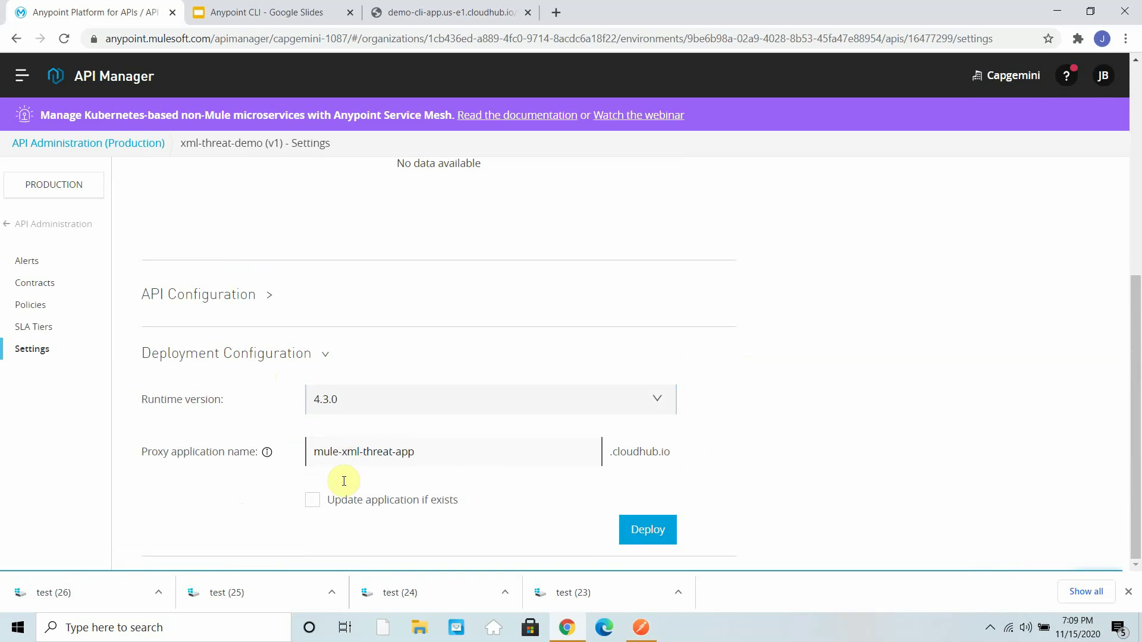
left_click(314, 500)
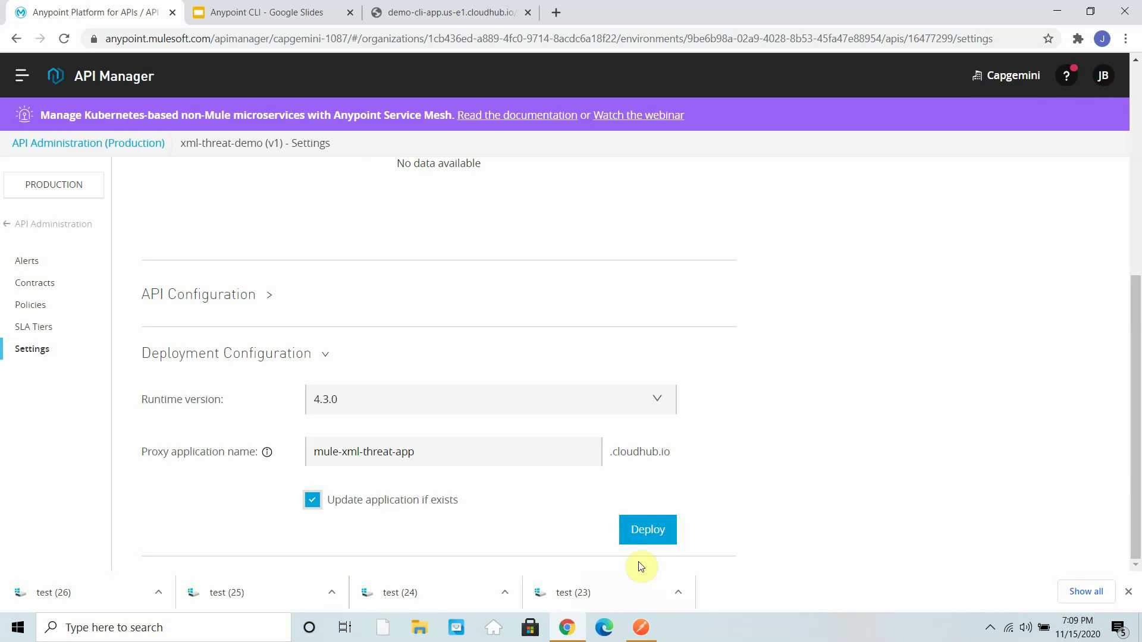
left_click(655, 539)
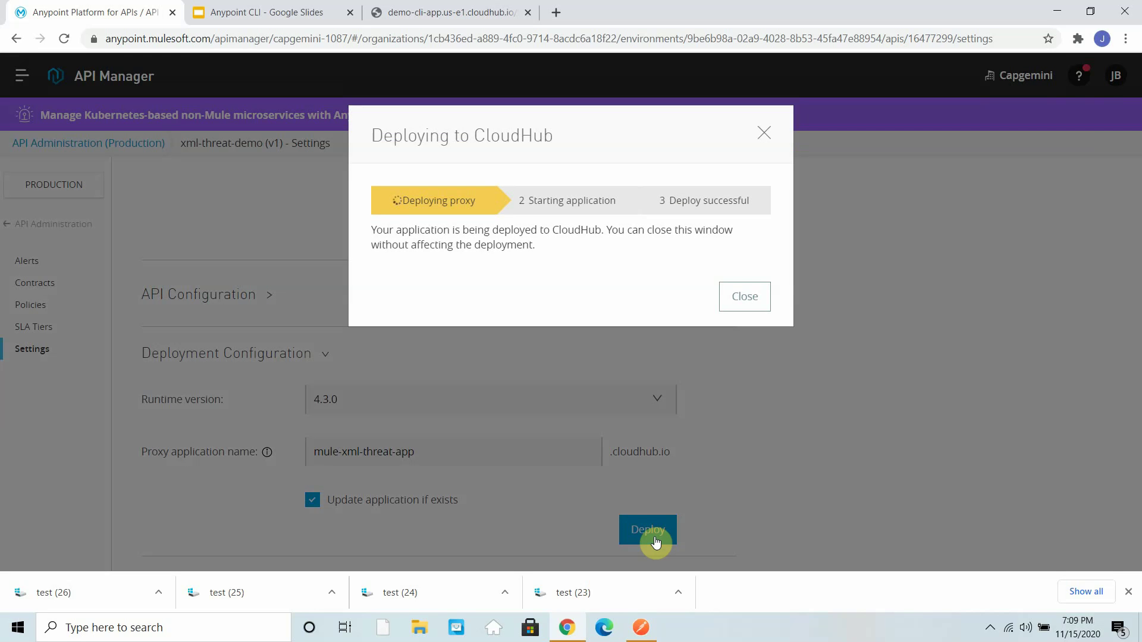
left_click(739, 300)
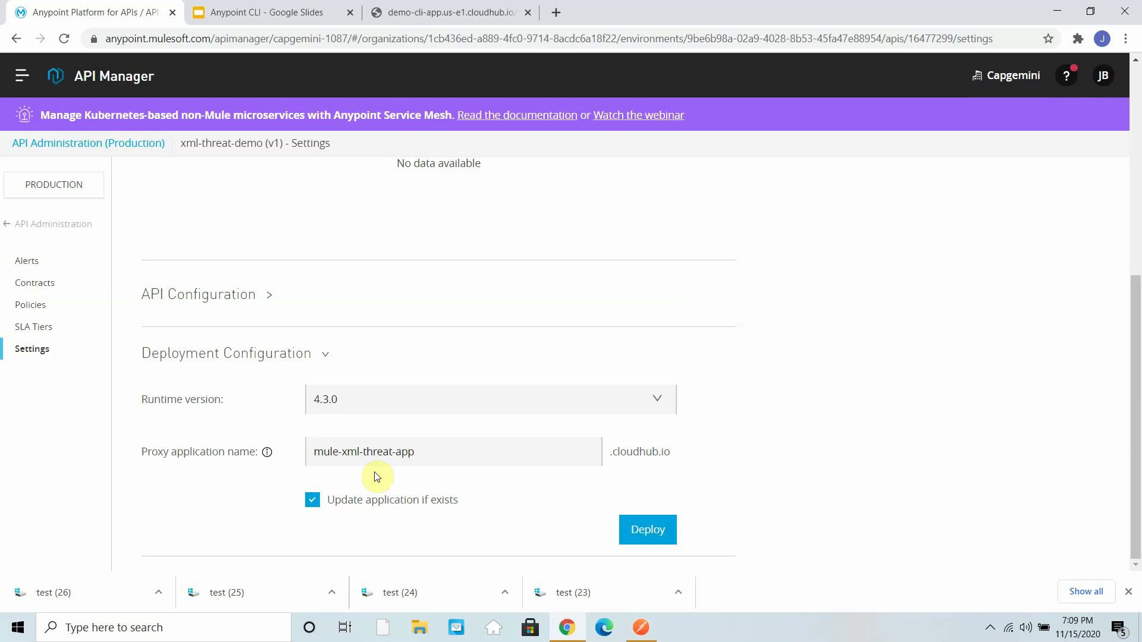
left_click(29, 308)
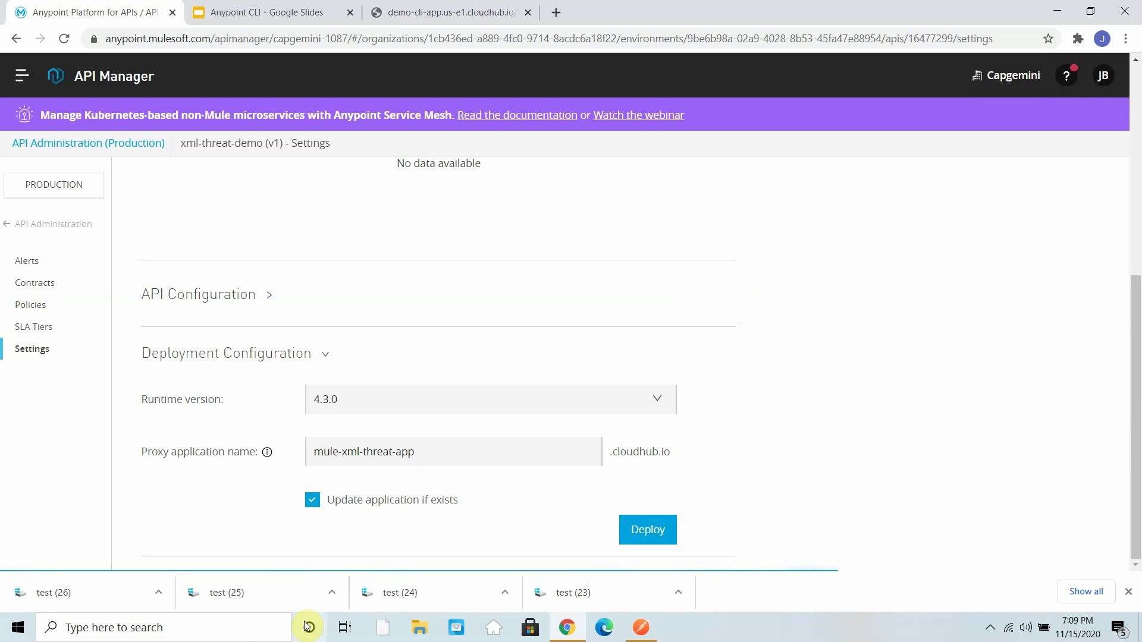
- Launch Notepad from Windows search
left_click(244, 635)
type("n")
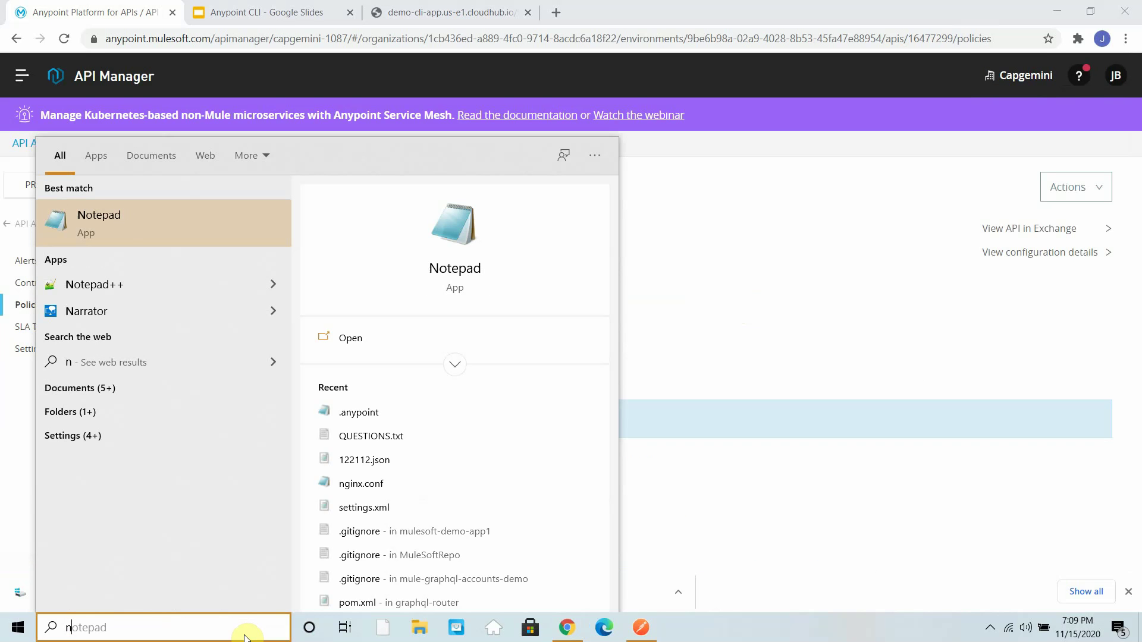
key("BackSpace")
type("no")
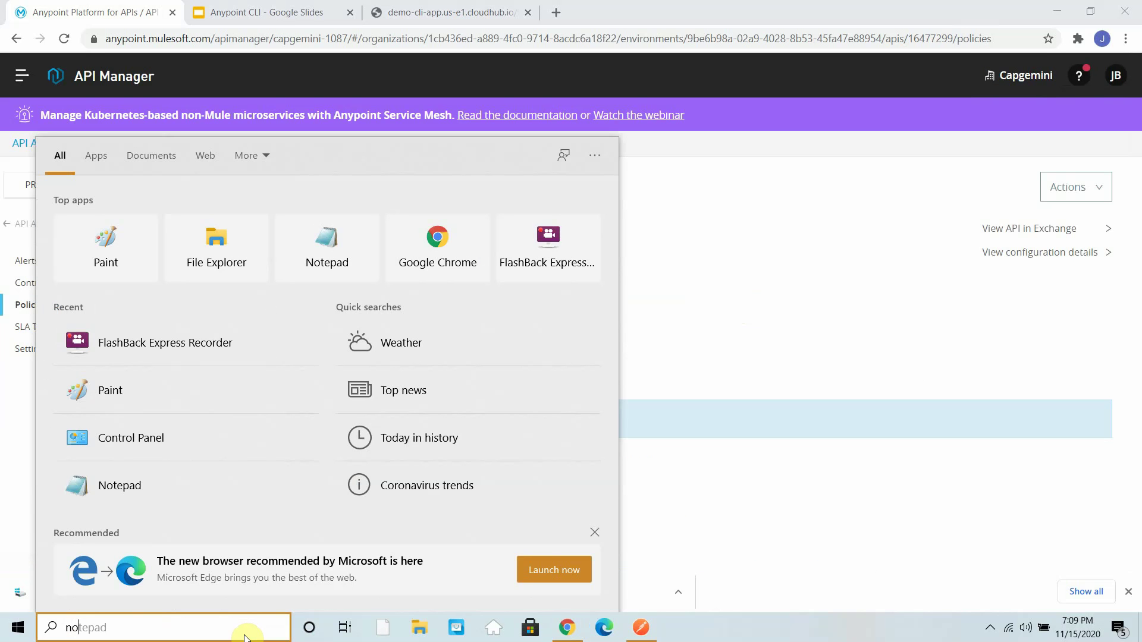
type("te")
key("Return")
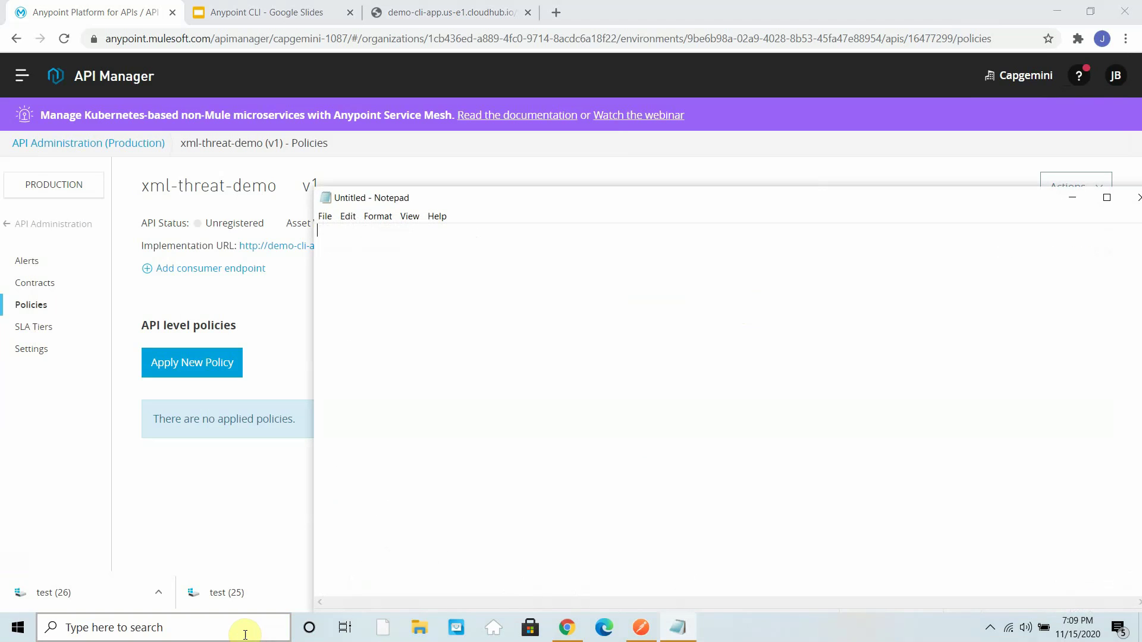
- Type an employees root element containing a nested employee element
type("<employees>")
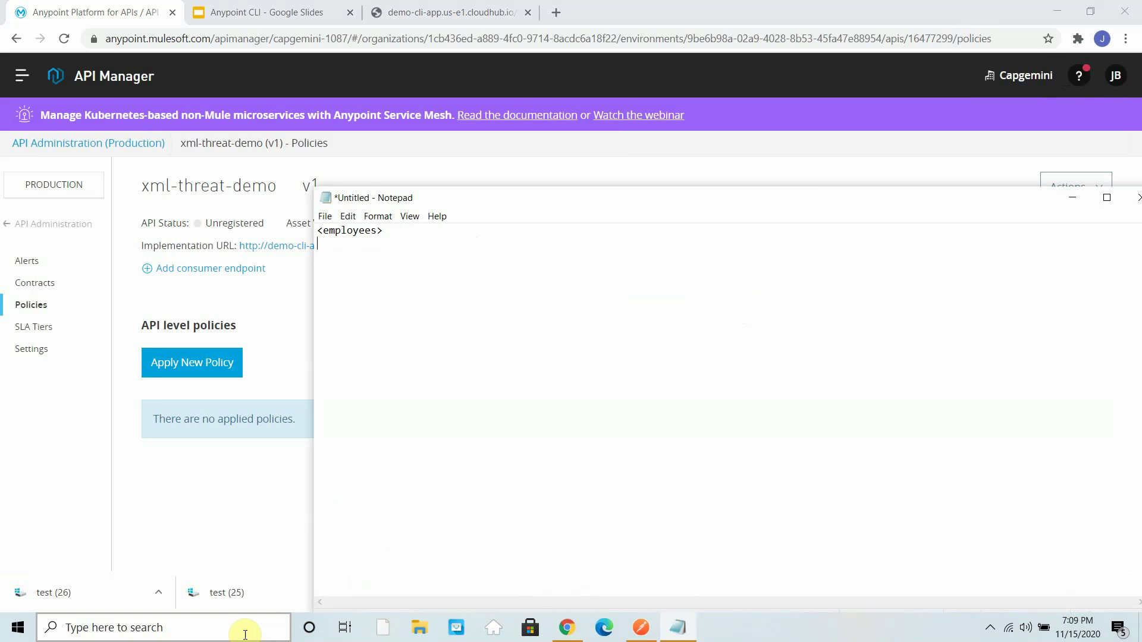
key("Return")
type("</emplo")
type("yees>")
type(" <emloyee")
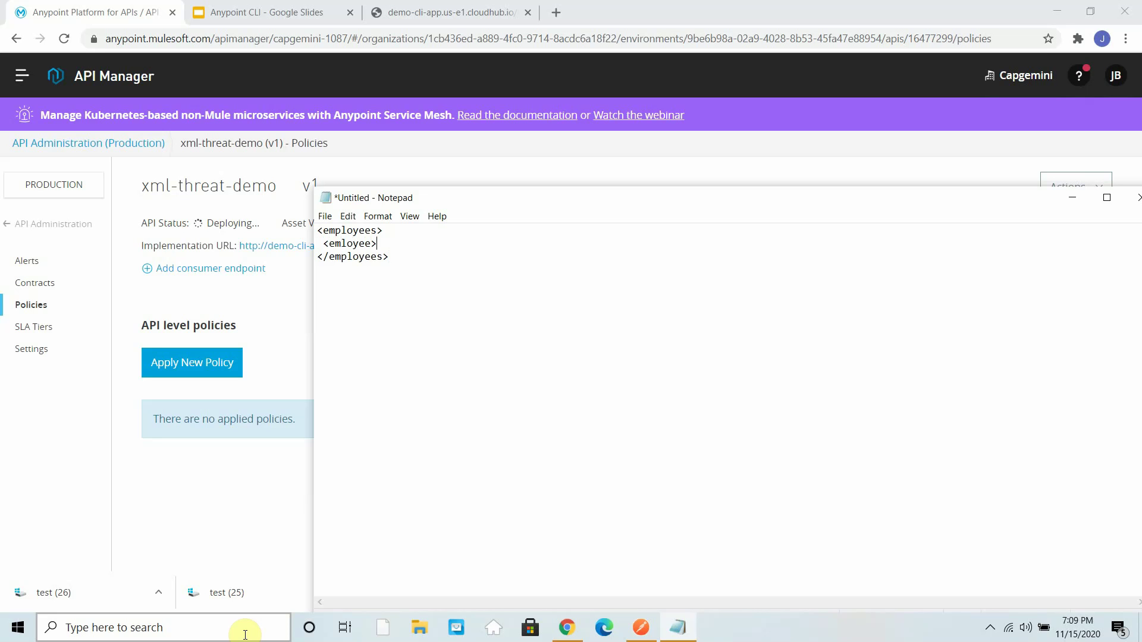
key("Return")
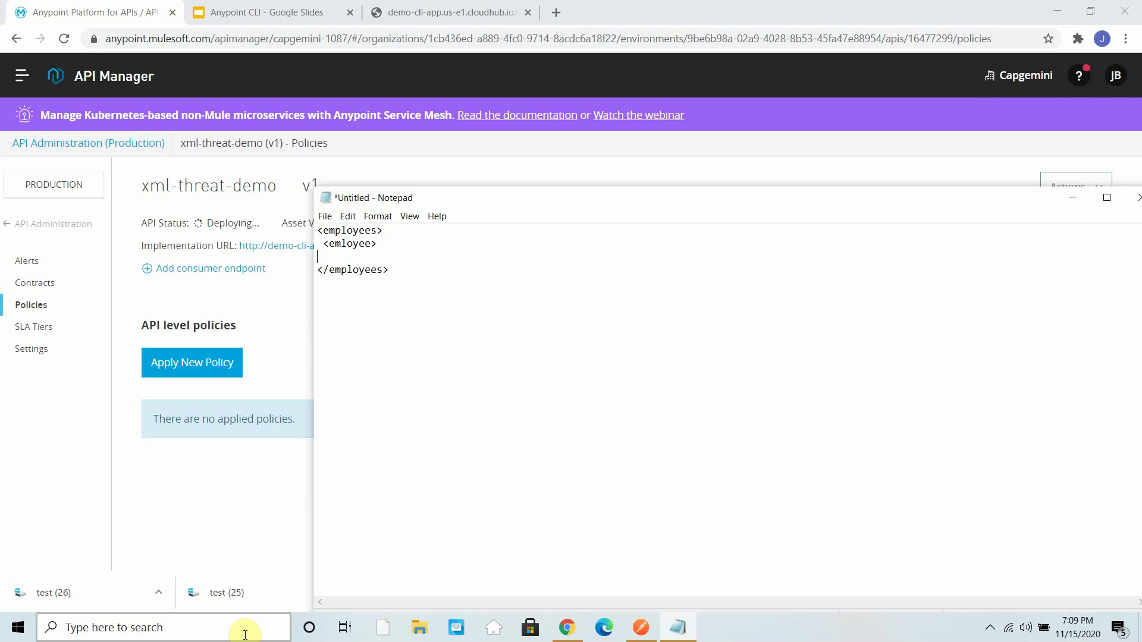
key("BackSpace")
key("BackSpace")
key("BackSpace")
key("BackSpace")
key("BackSpace")
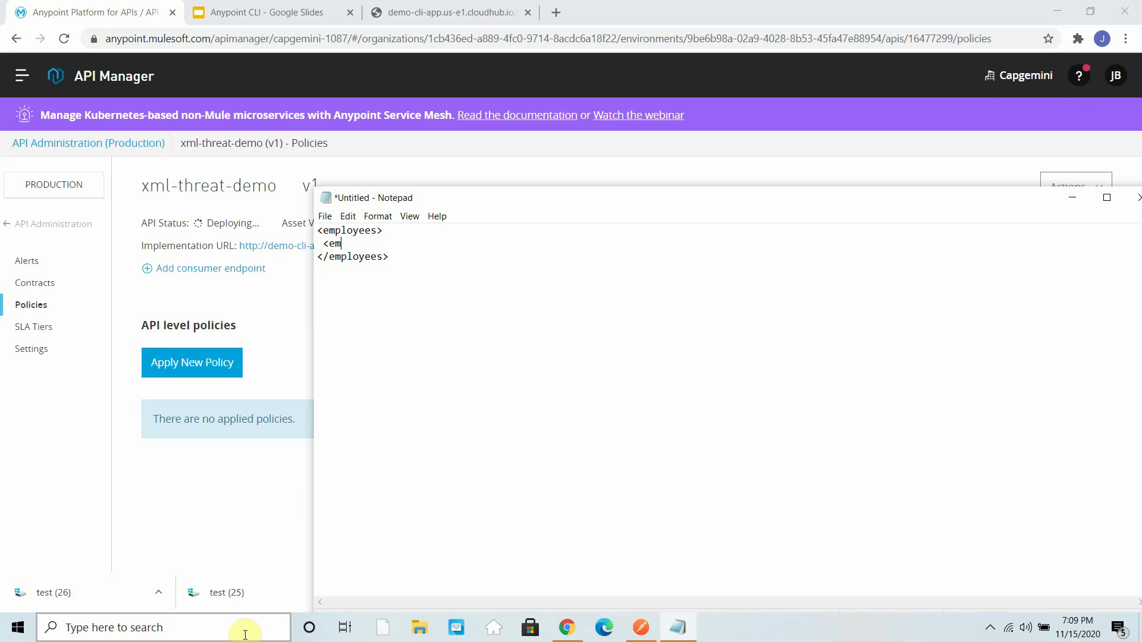
type("loyee>")
key("Return")
type("</e")
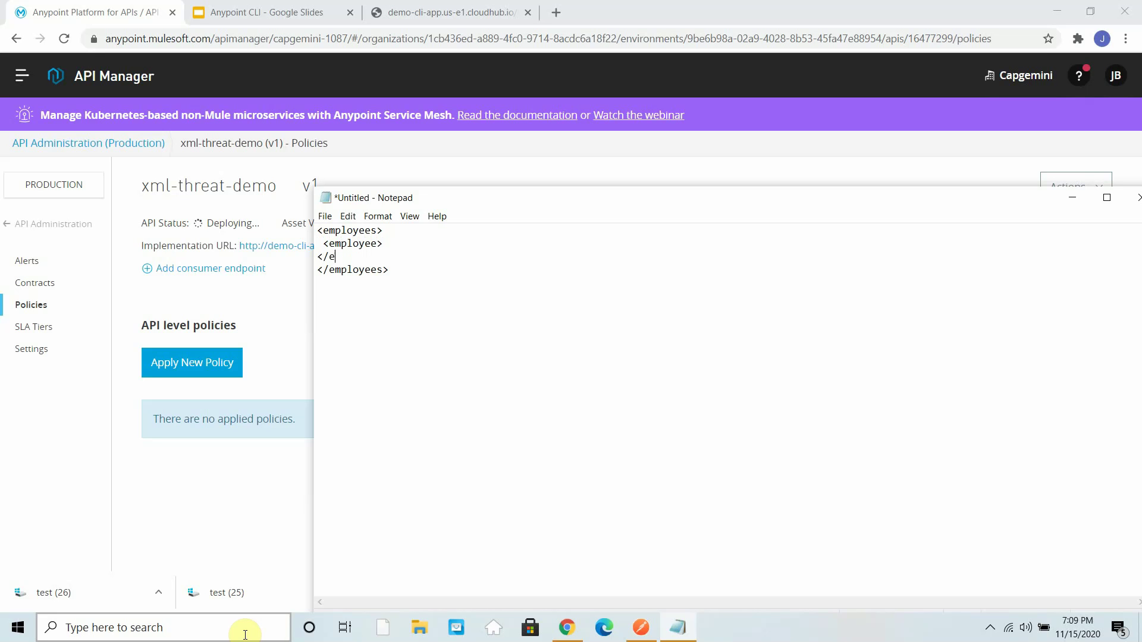
type("mloyee>")
- Give employee id="1233" and add firstName and lastName elements with a sample name
left_click(377, 244)
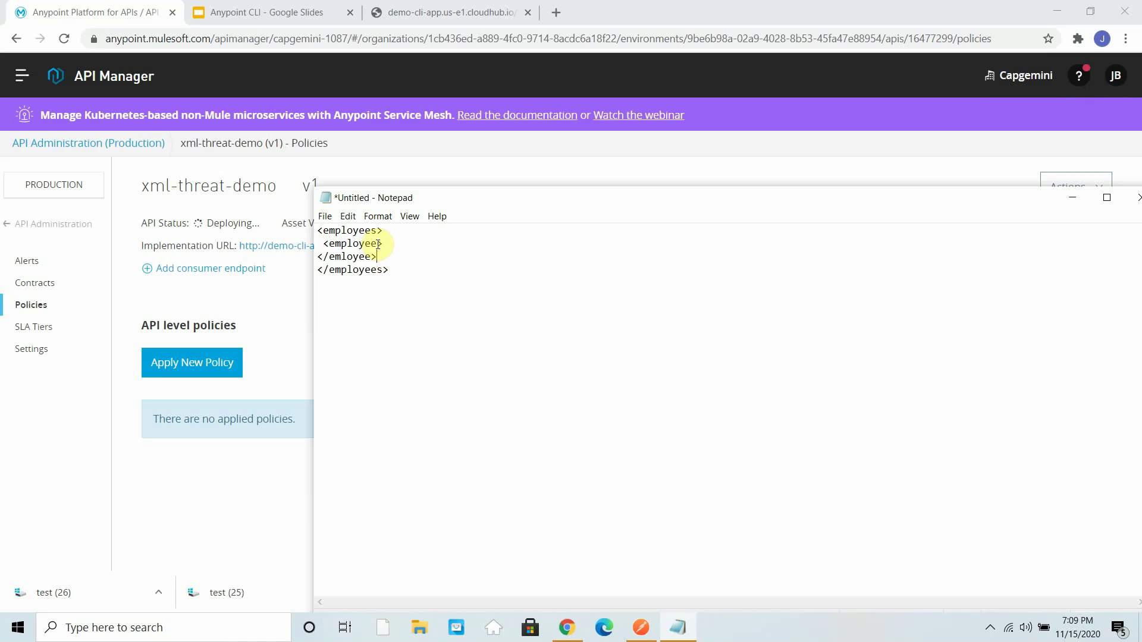
type("id=\"1233")
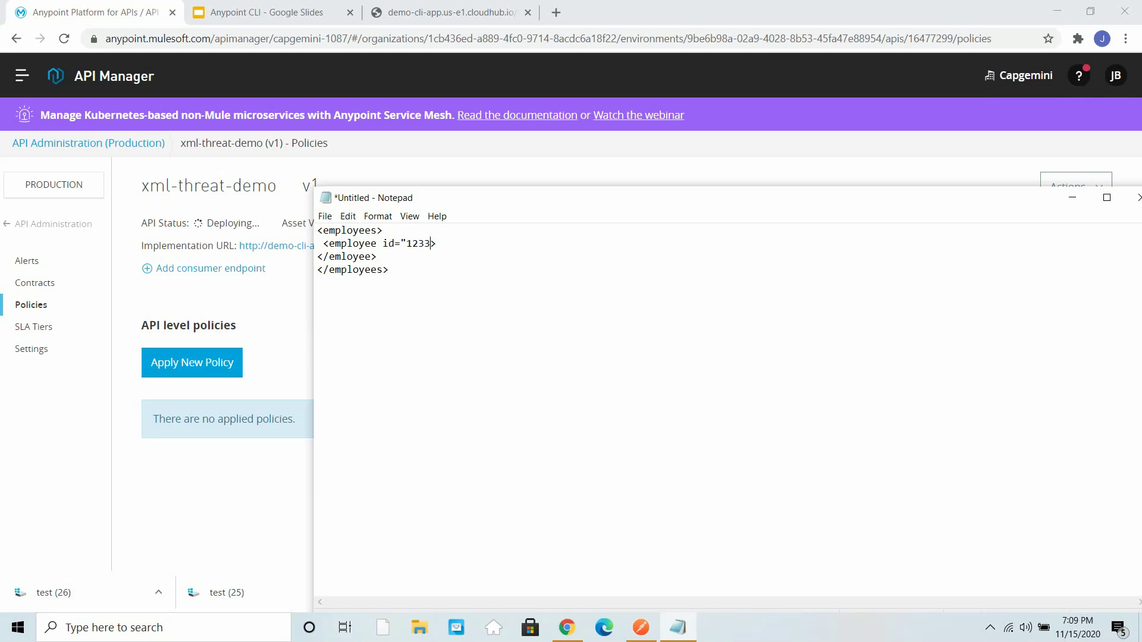
type("\"")
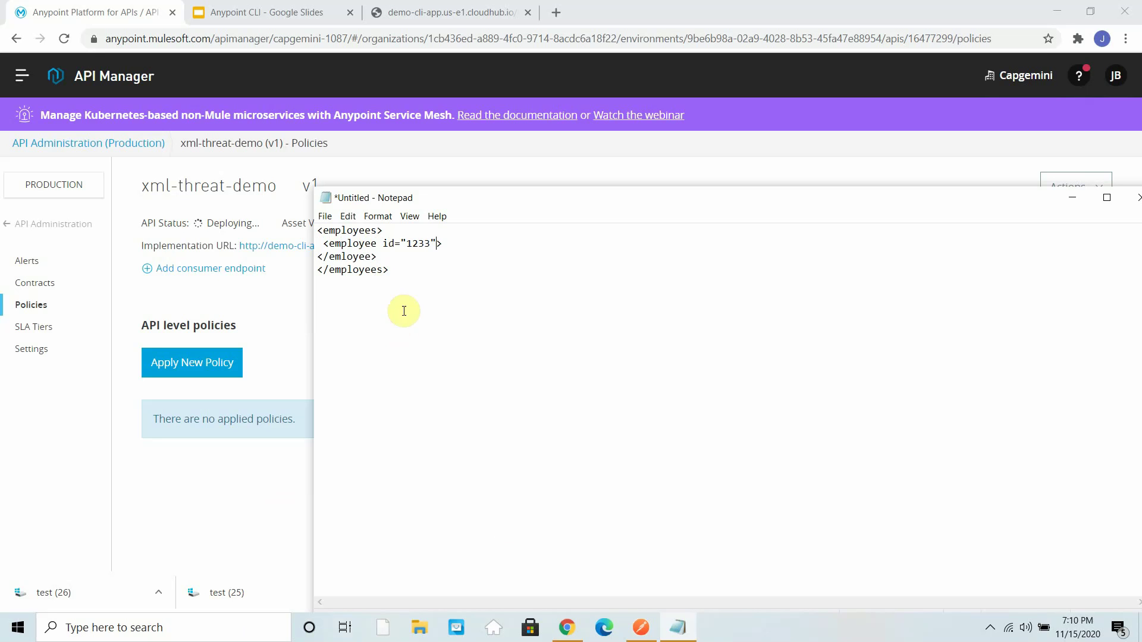
left_click(442, 243)
key("Return")
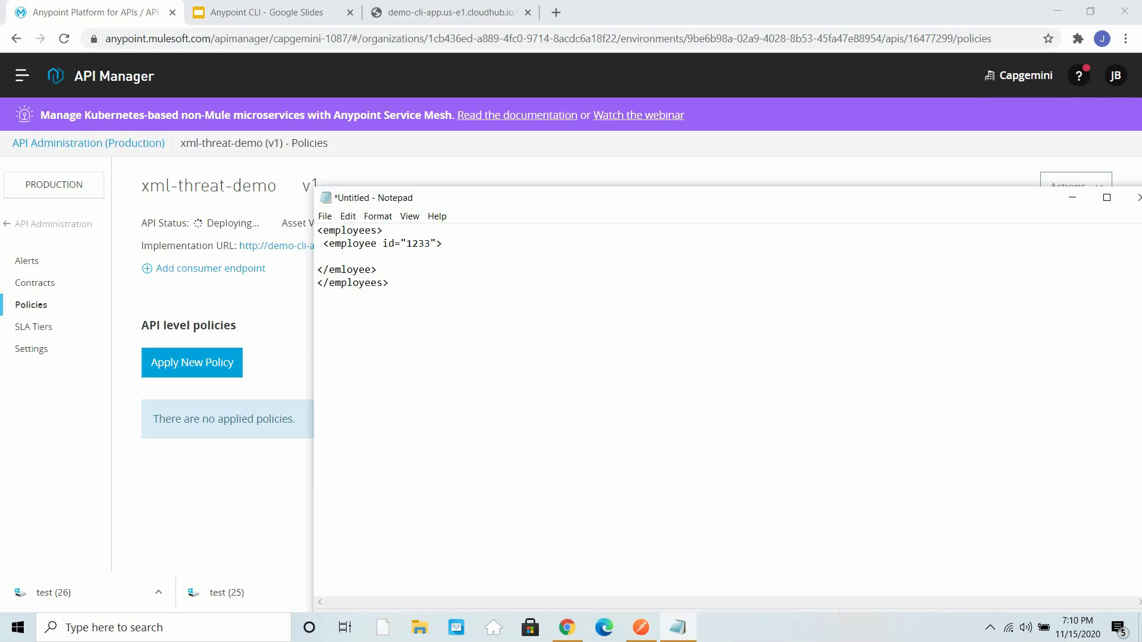
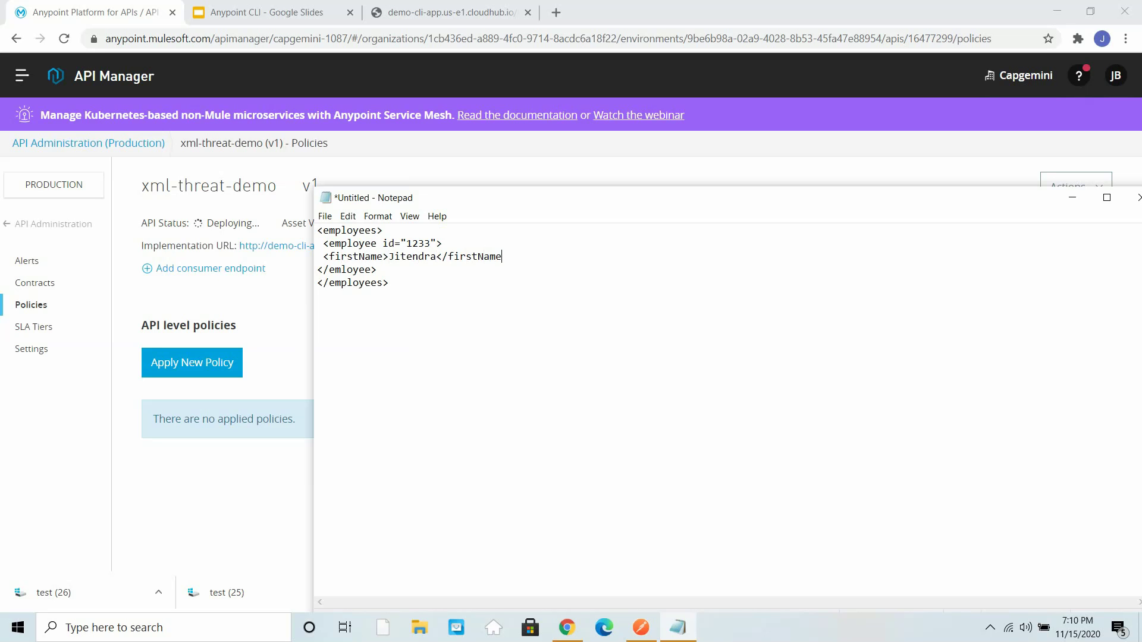
key("Return")
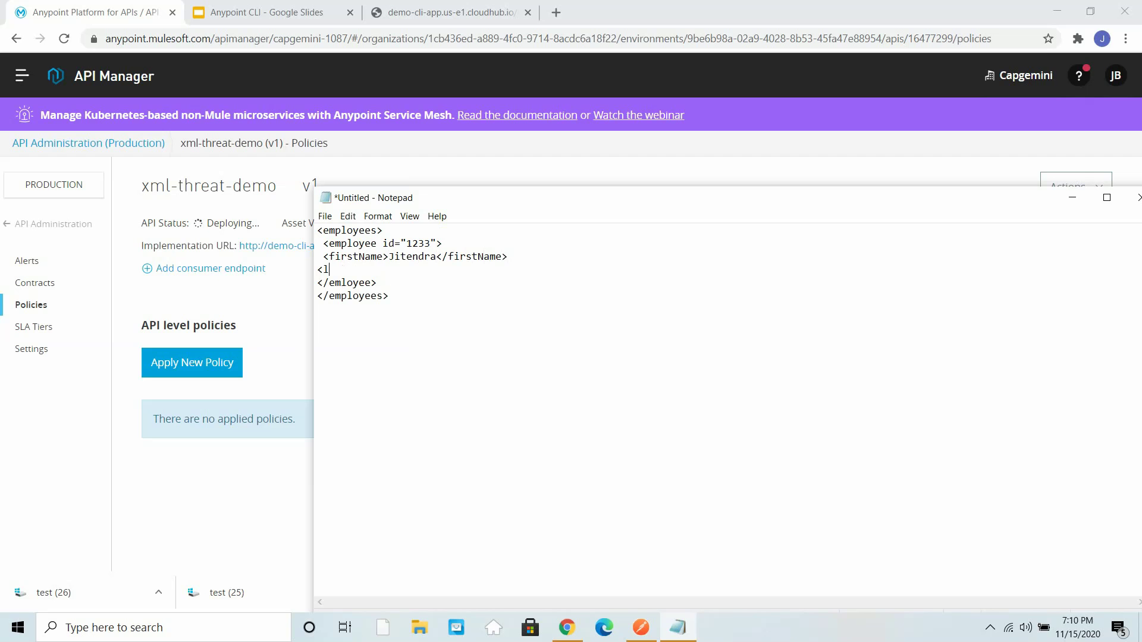
key("Return")
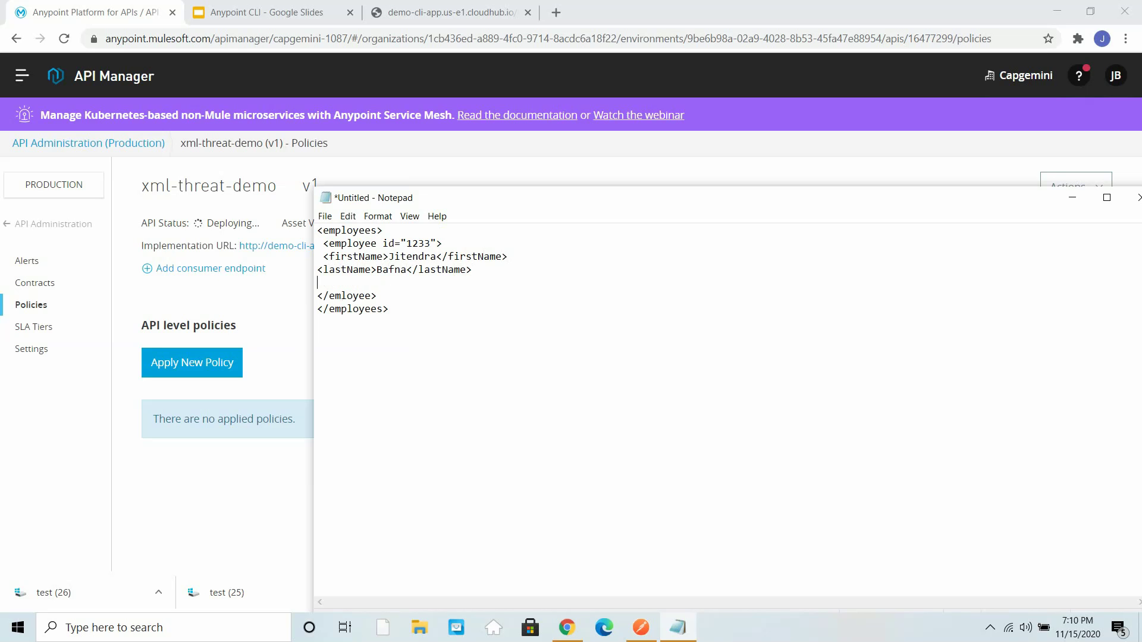
- Add a department element with id 1234 named Computer Science, then select all the text
type("<department>")
key("Return")
key("Return")
type("</de")
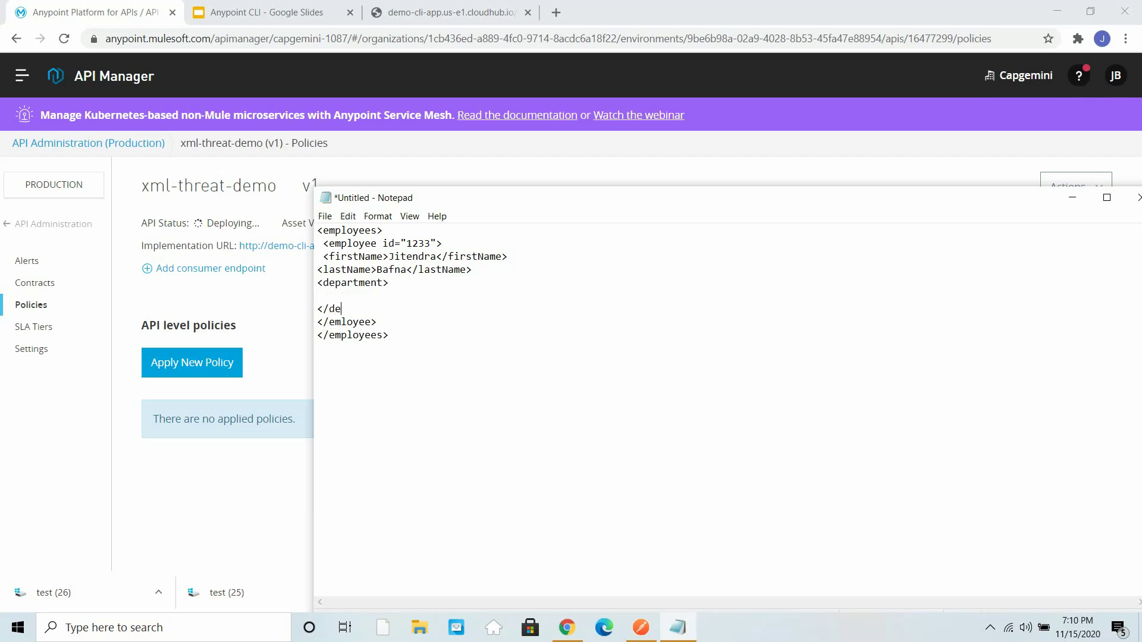
type("partment>")
left_click(383, 283)
type("id=\"1234")
left_click(345, 292)
type("<name>")
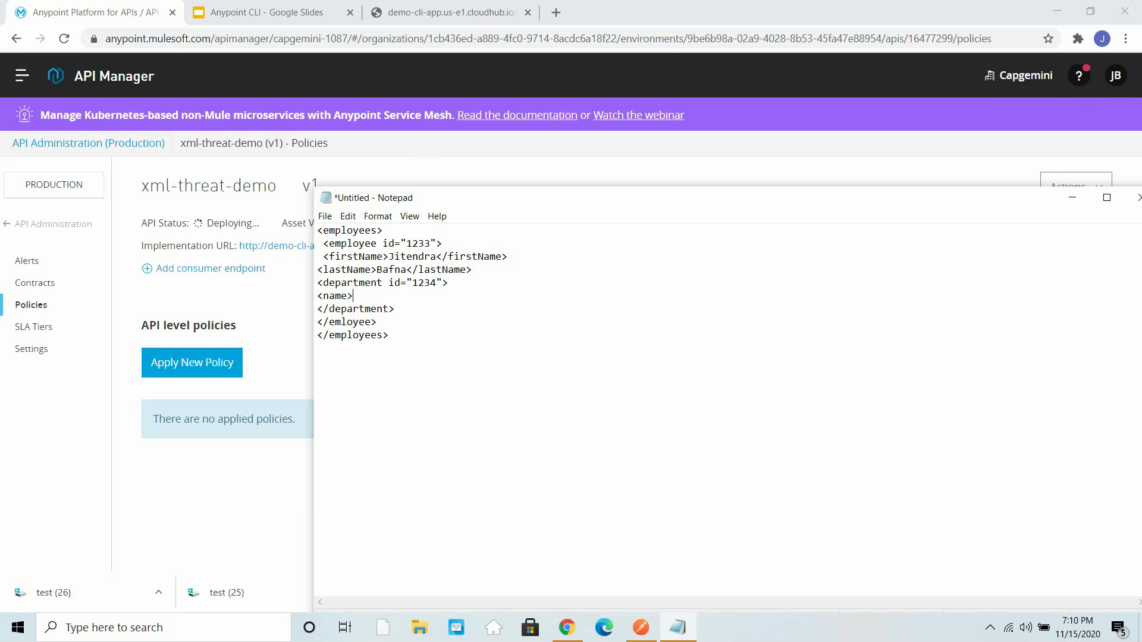
type("<")
key("BackSpace")
type("Computer Science</name>")
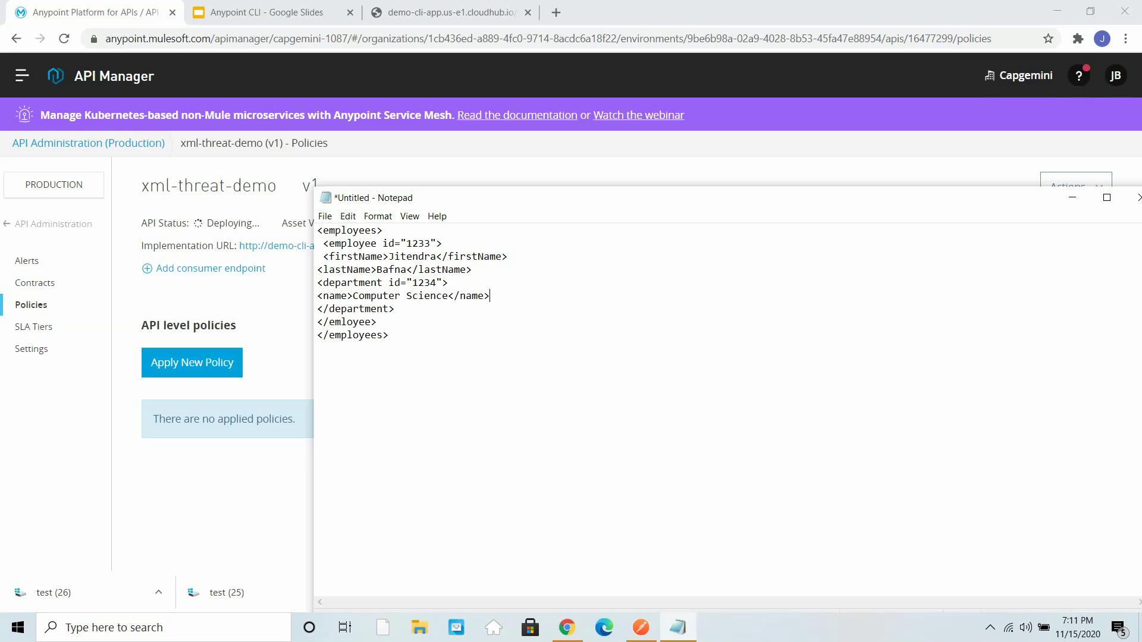
key("ctrl+a")
key("ctrl+c")
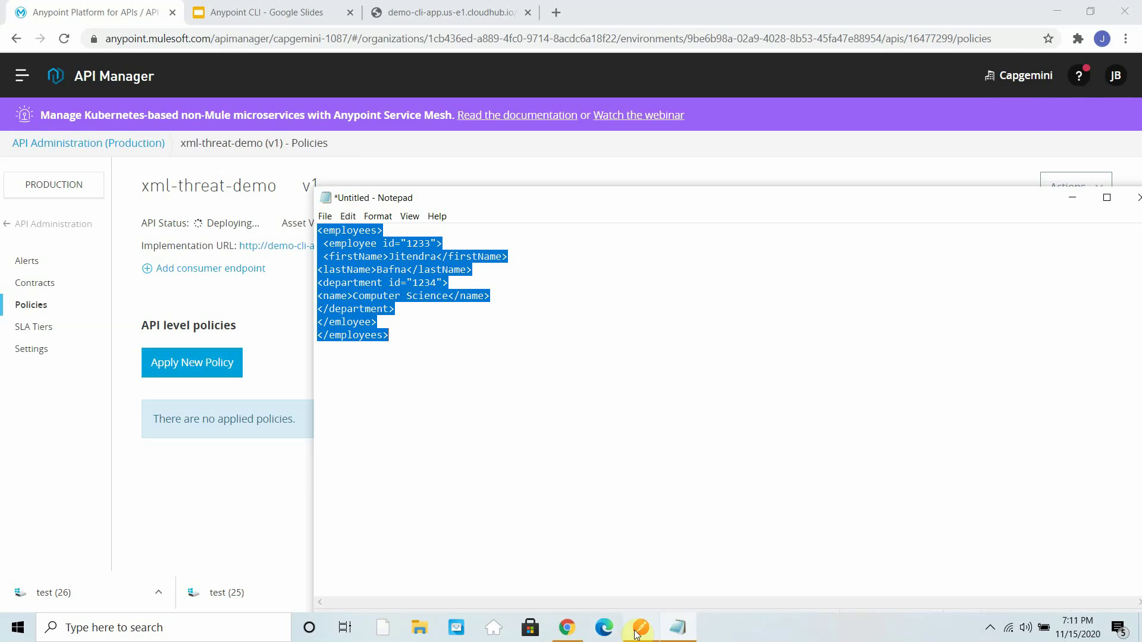
- Start a new POST request in a maximized Postman window
left_click(640, 627)
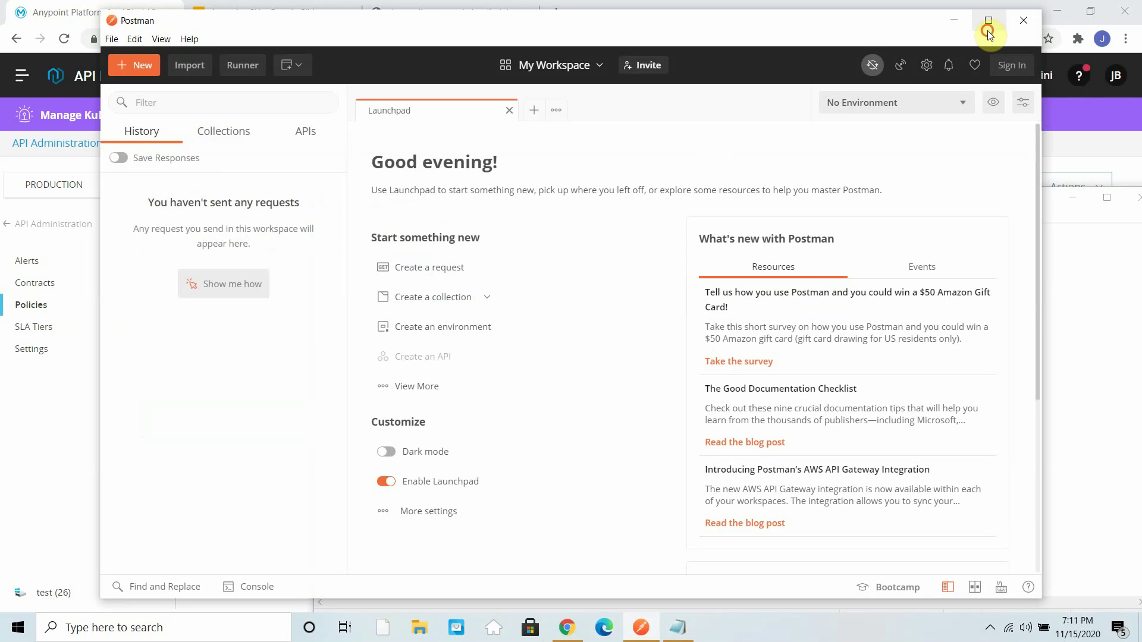
left_click(988, 23)
left_click(429, 100)
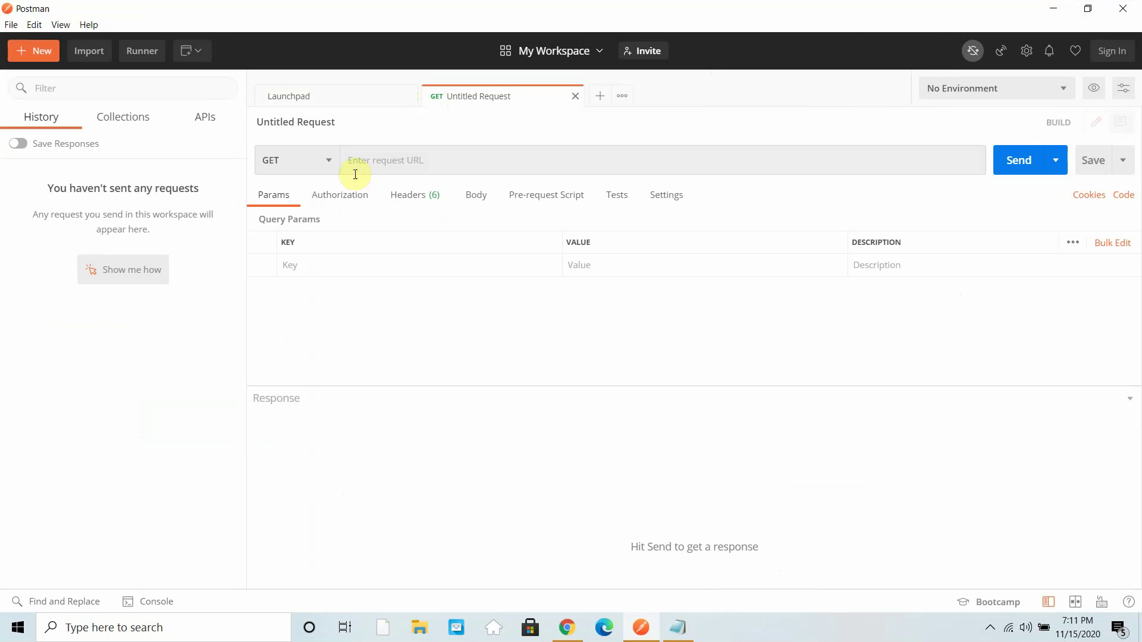
left_click(327, 162)
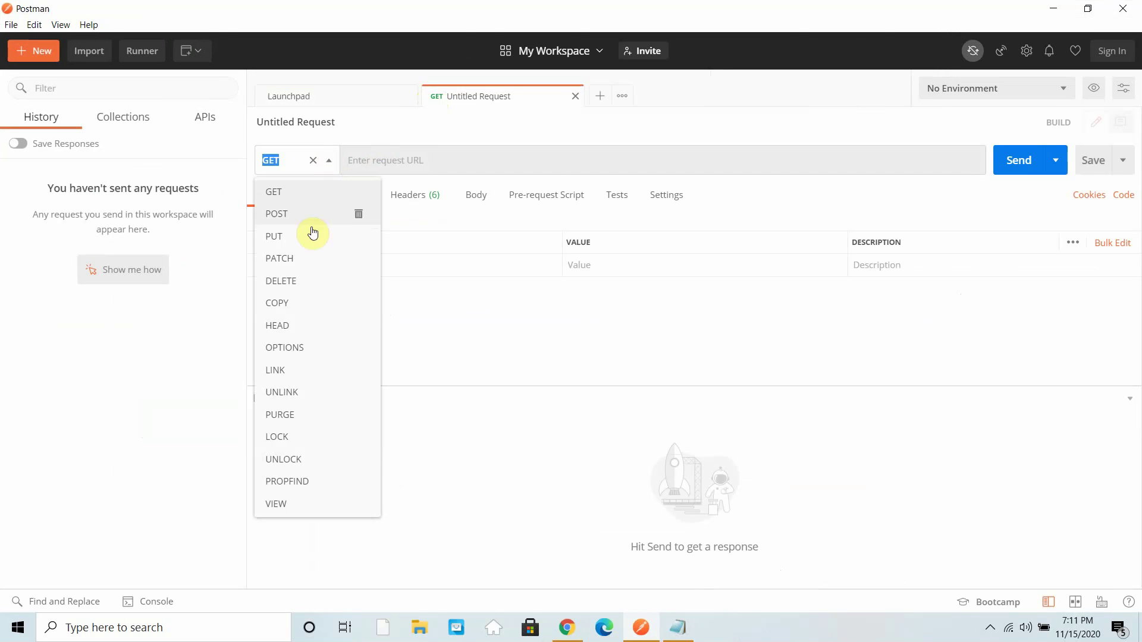
left_click(276, 215)
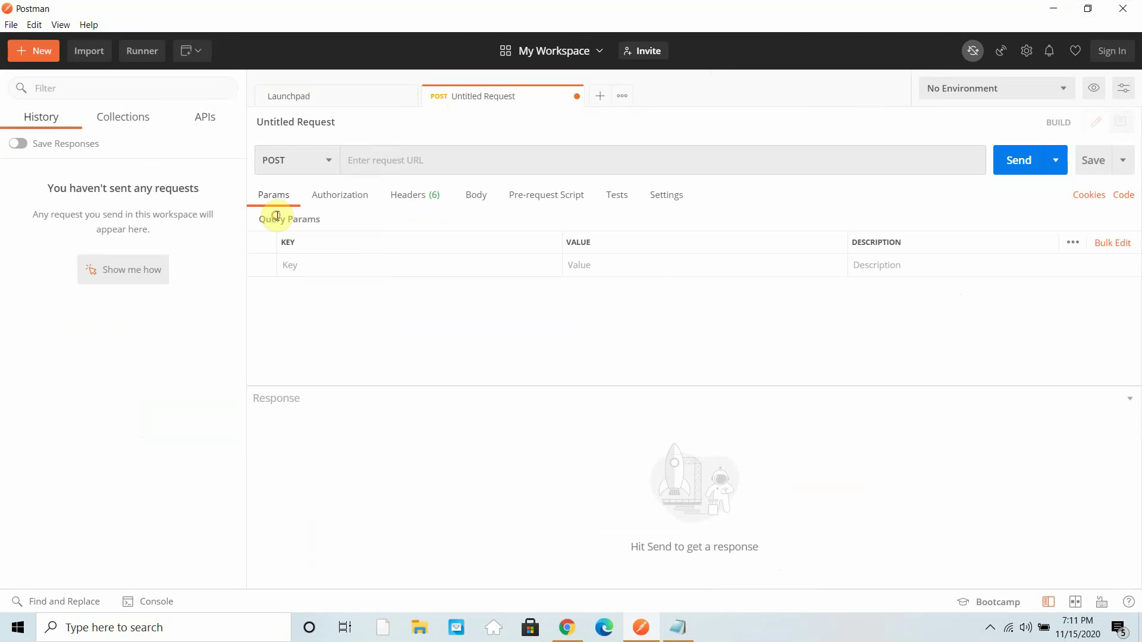
- Set the request body type to raw XML
left_click(475, 196)
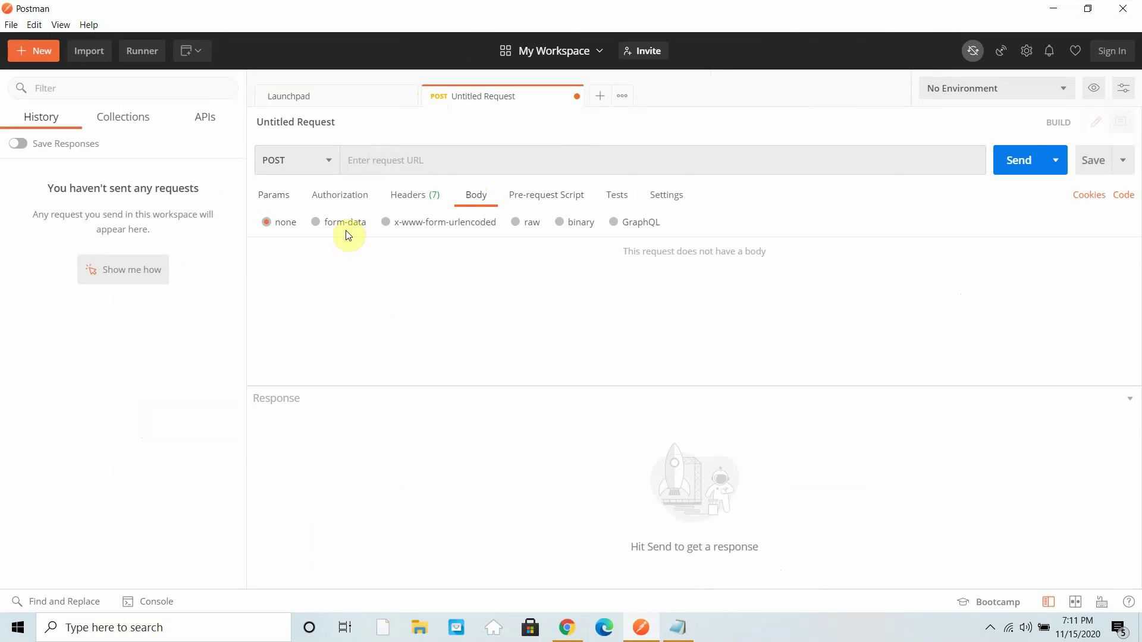
left_click(515, 223)
left_click(684, 223)
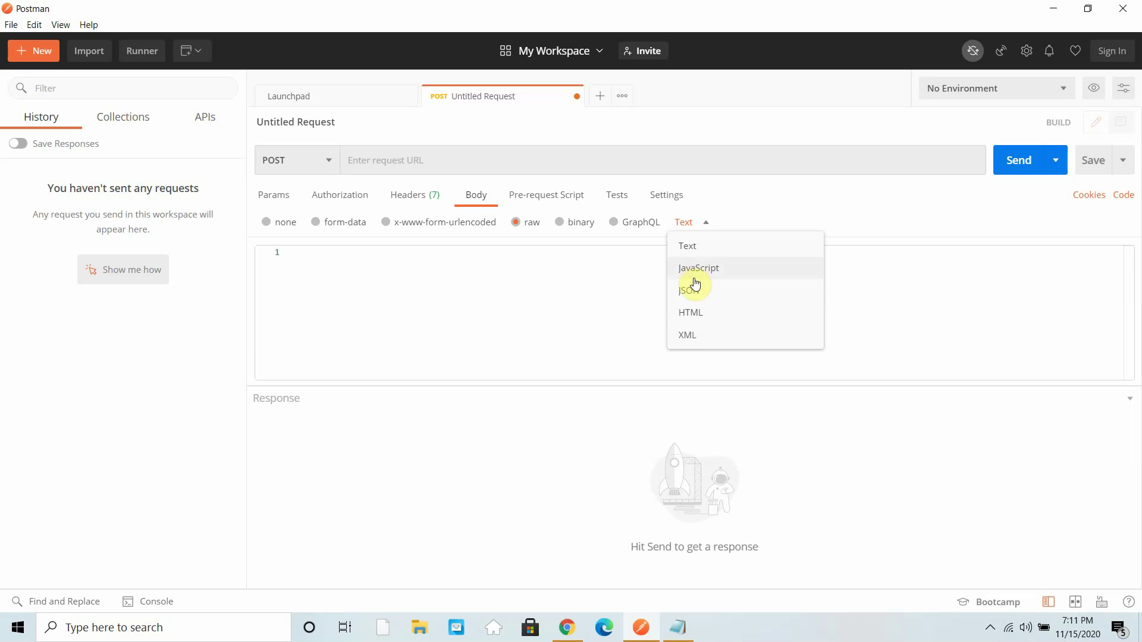
left_click(690, 335)
- Paste the employees XML into the body and beautify its indentation
left_click(444, 286)
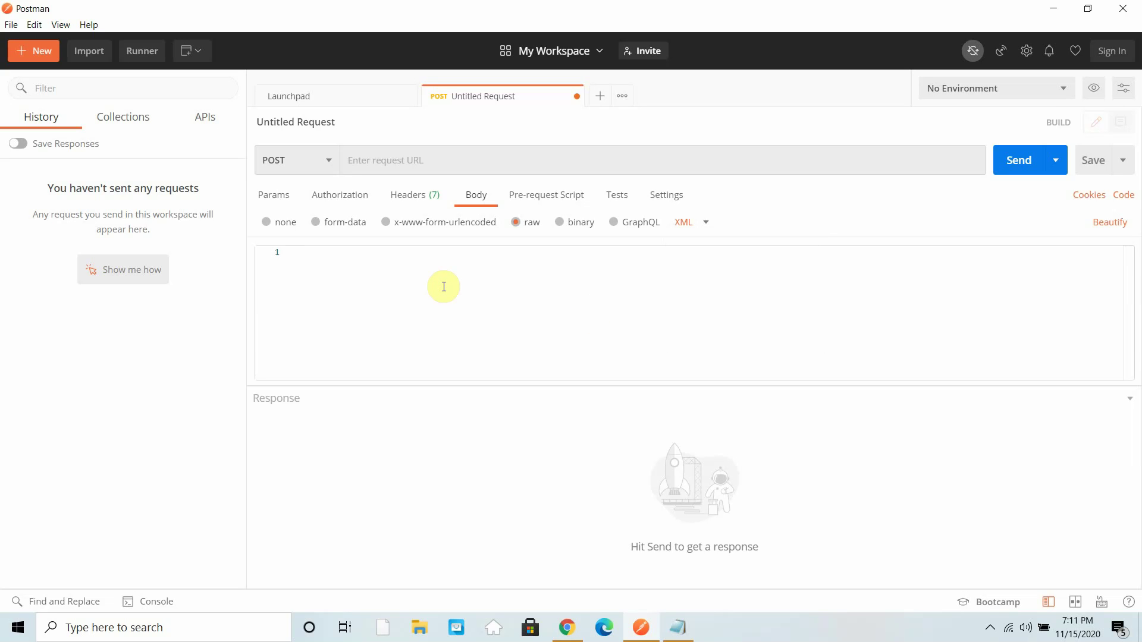
key("ctrl+v")
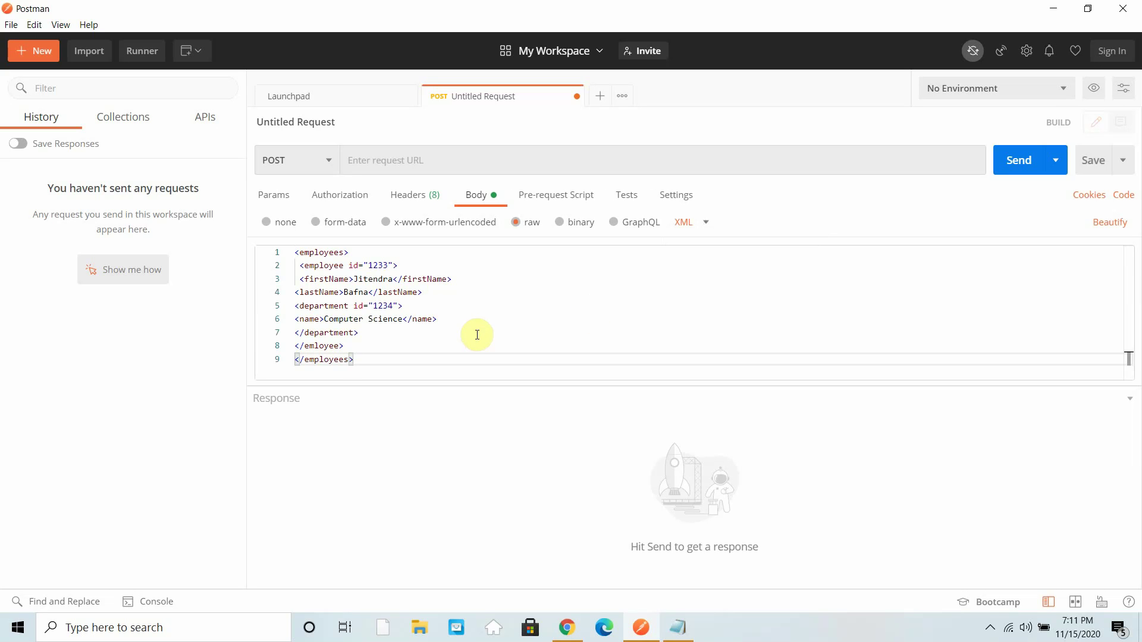
left_click(477, 334)
key("ctrl+a")
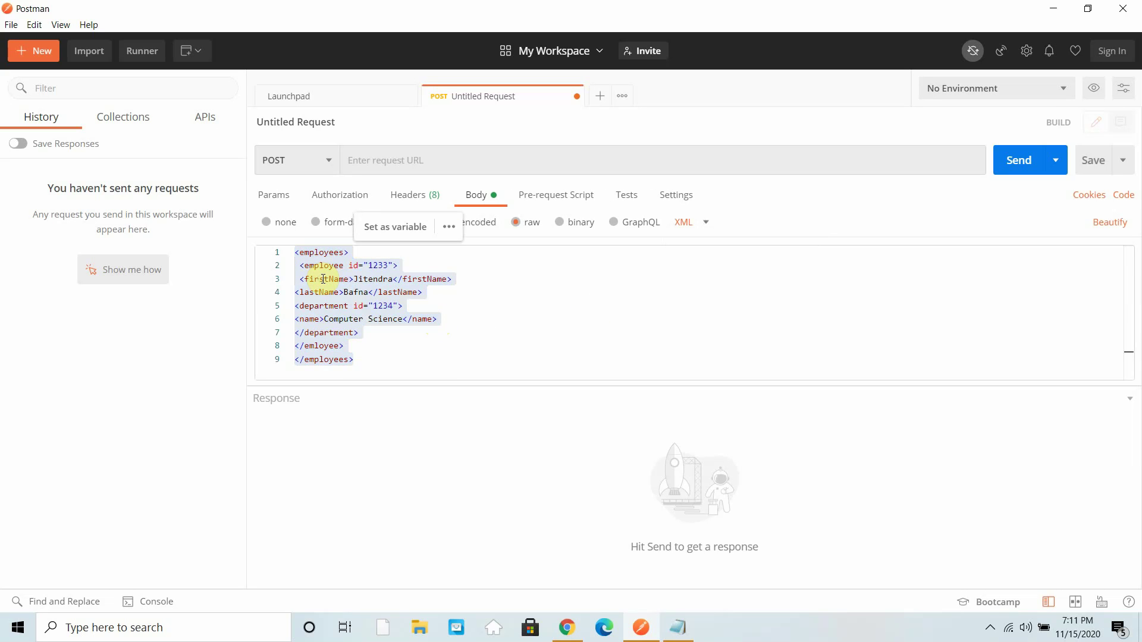
right_click(325, 283)
key("Escape")
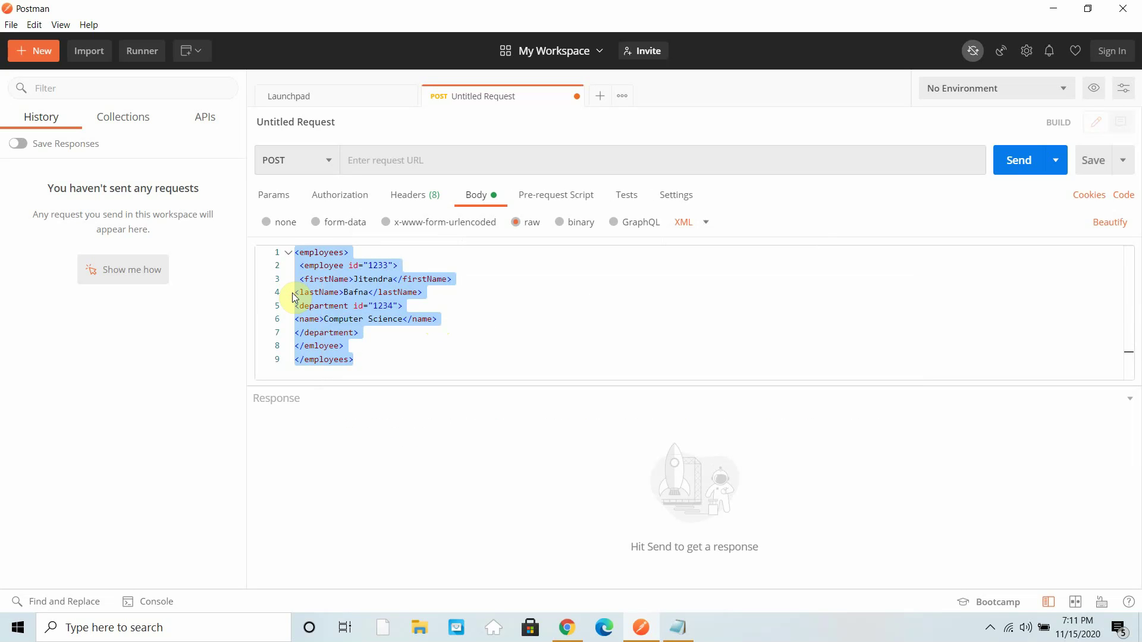
left_click(1113, 229)
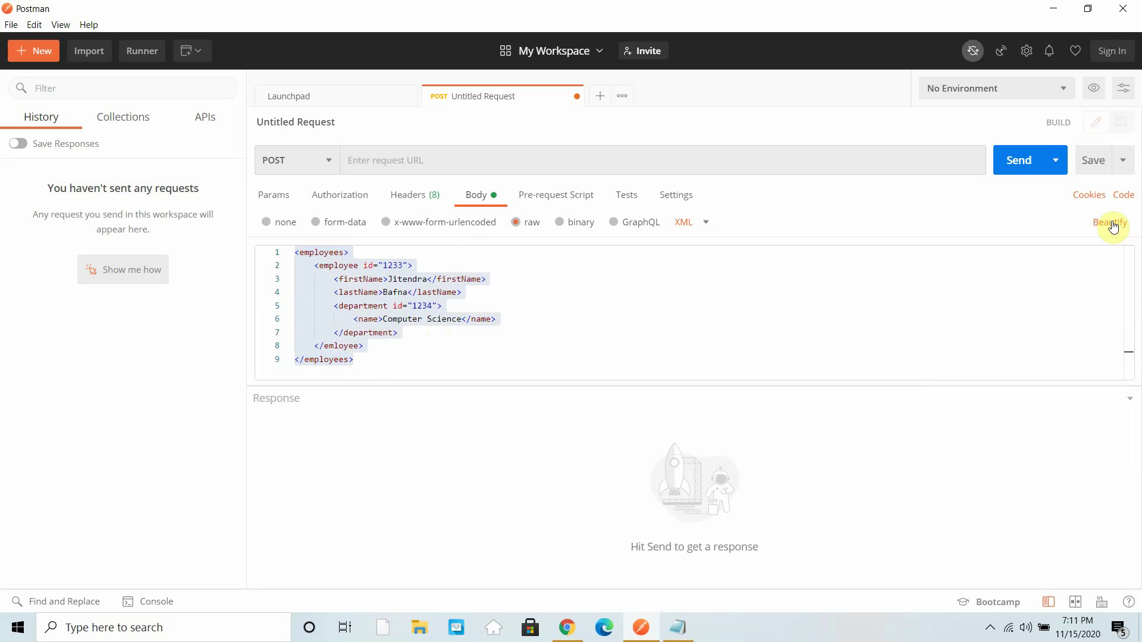
left_click(642, 340)
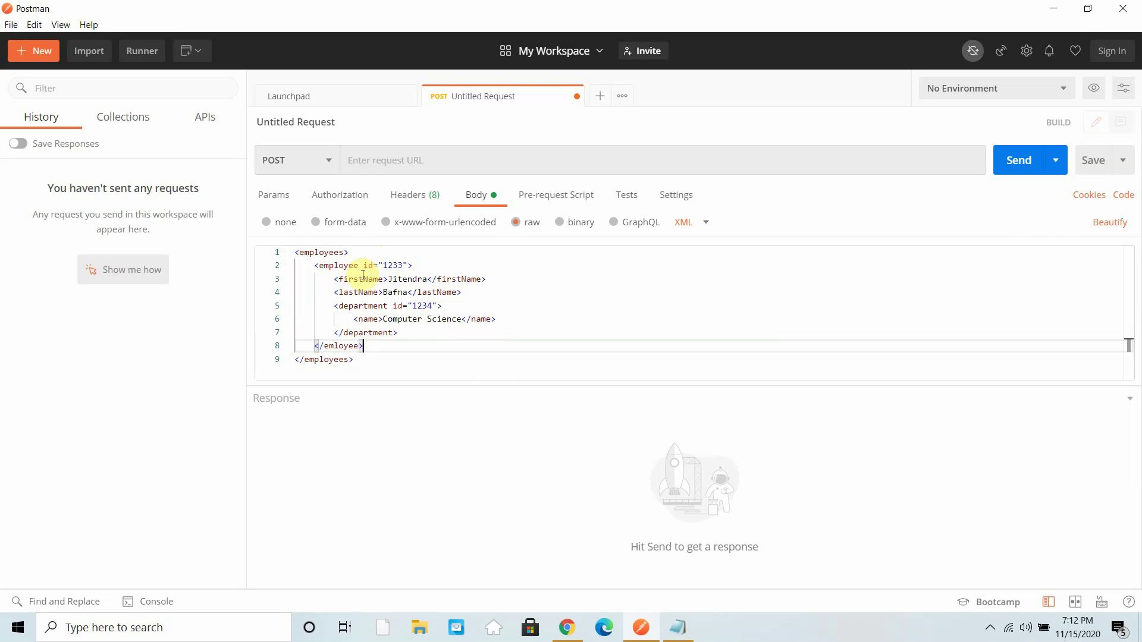
left_click(576, 638)
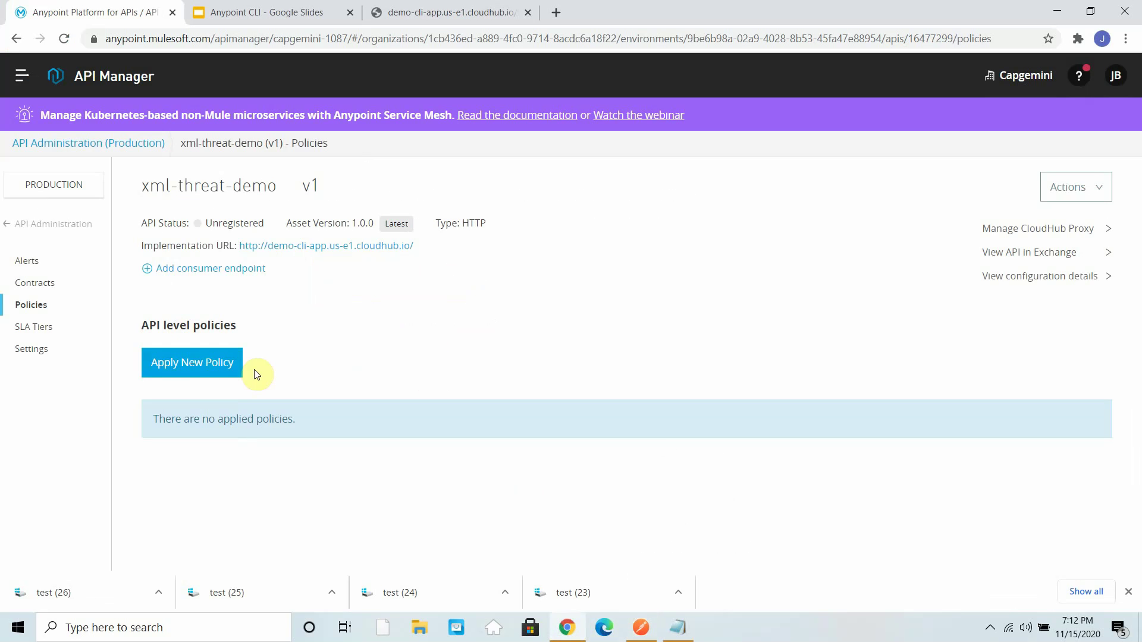
- Choose XML threat protection version 1.1.4 as a new policy and open its configuration
left_click(193, 369)
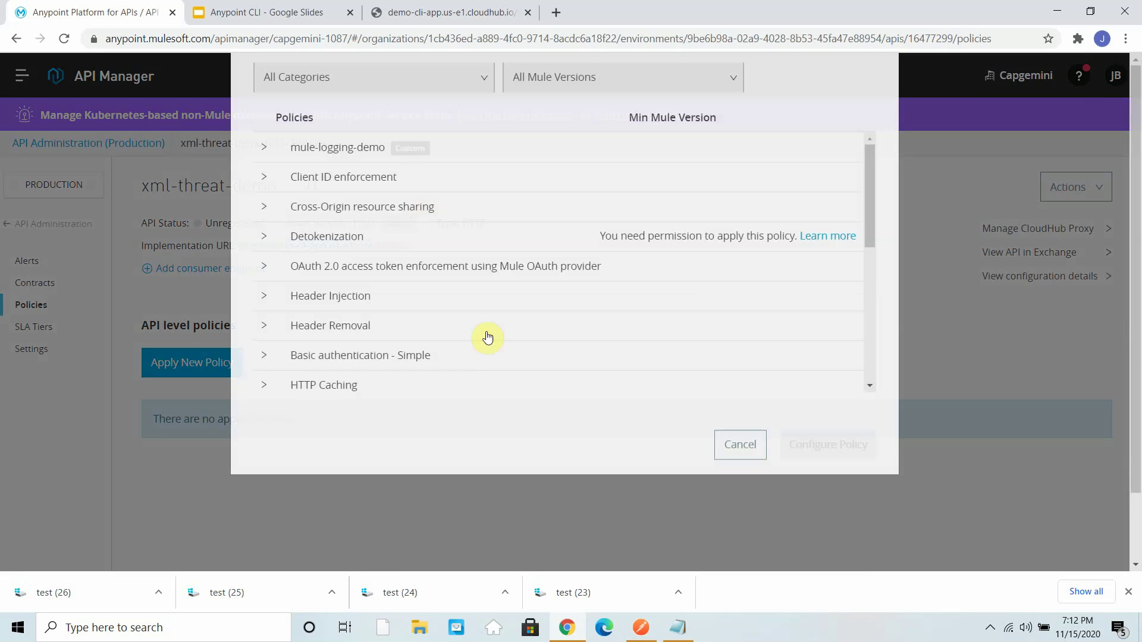
scroll(467, 332, "down", 5)
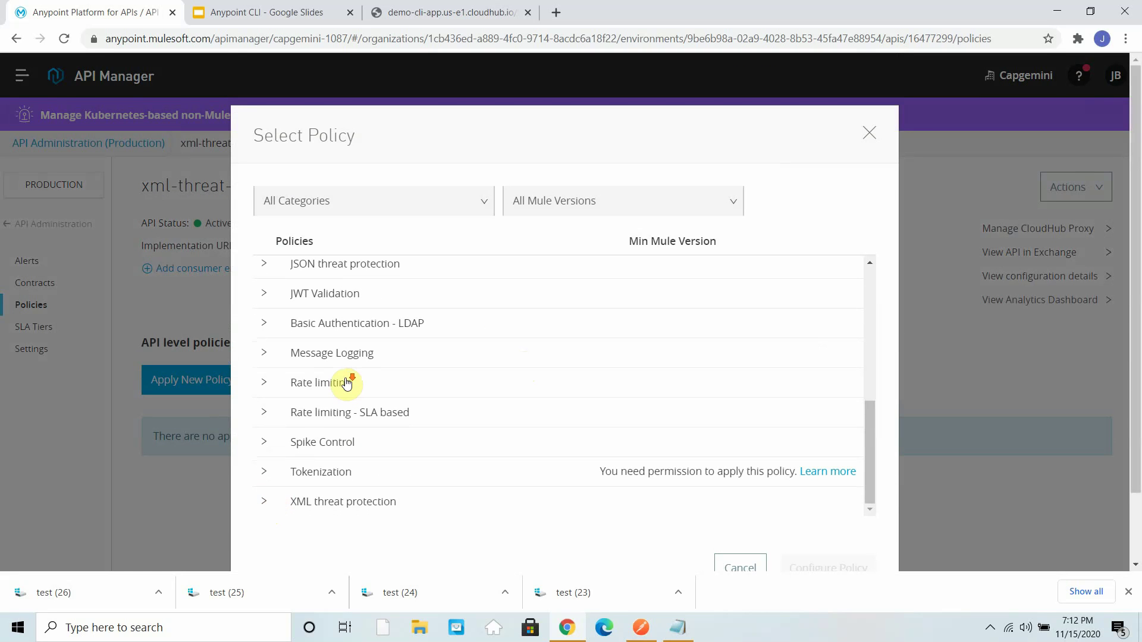
left_click(299, 501)
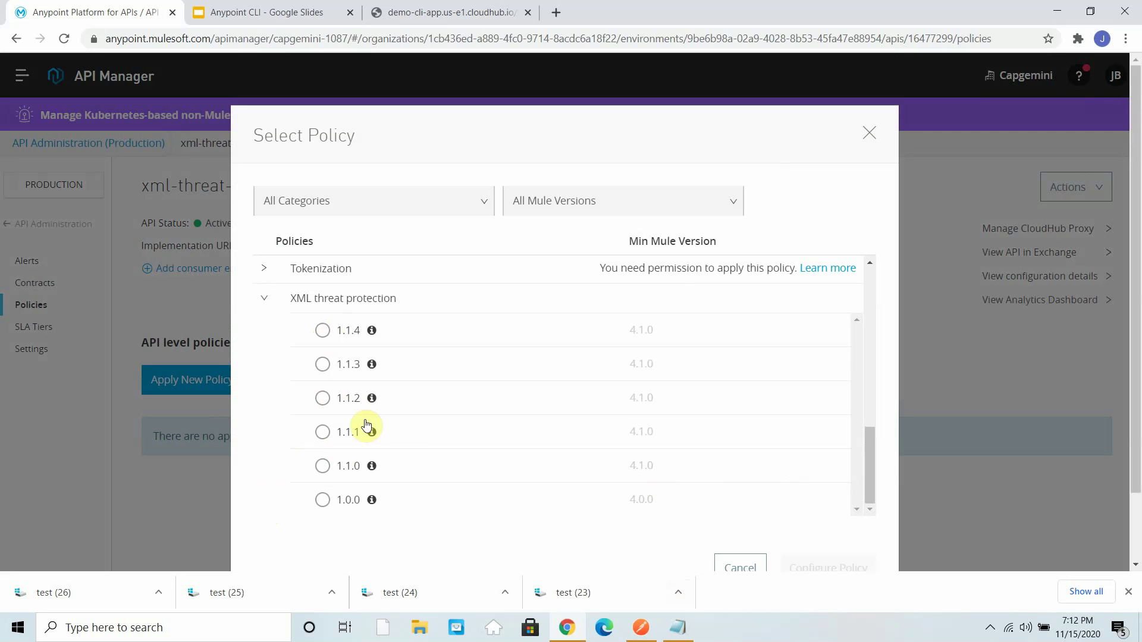
left_click(323, 331)
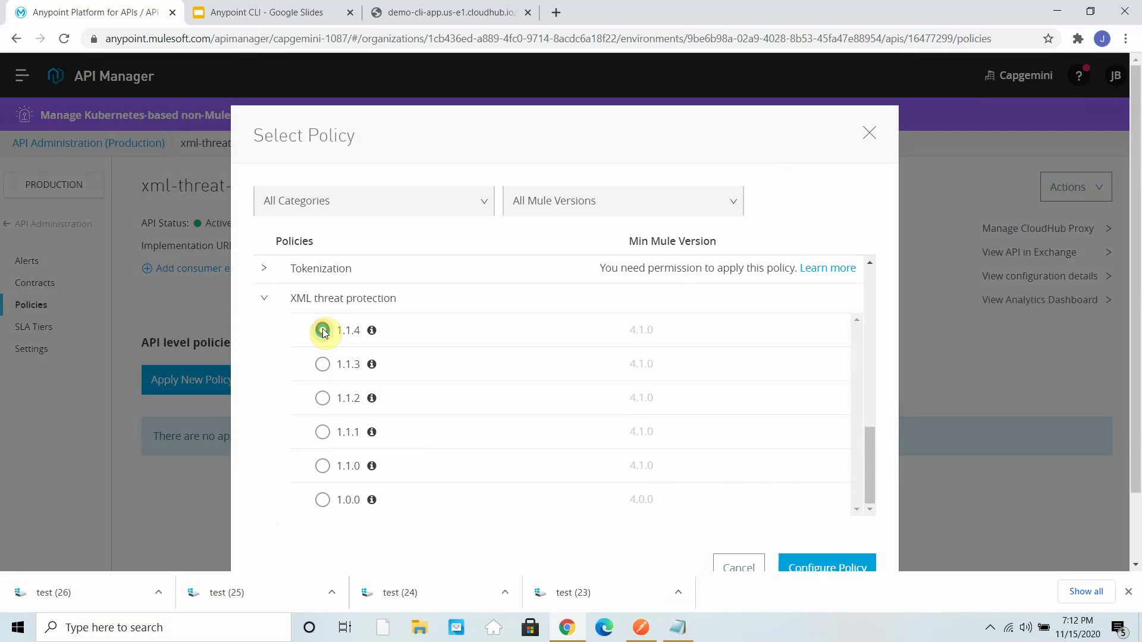
left_click(843, 569)
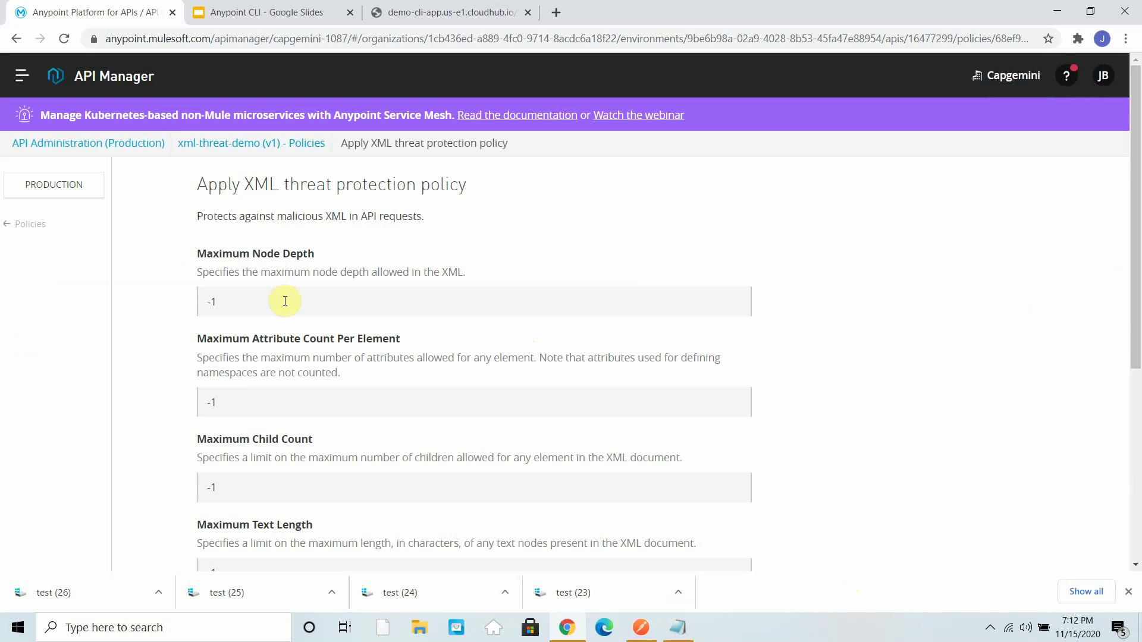
- Set Maximum Node Depth 4, Attribute Count Per Element 2 and Child Count 4
scroll(280, 490, "down", 5)
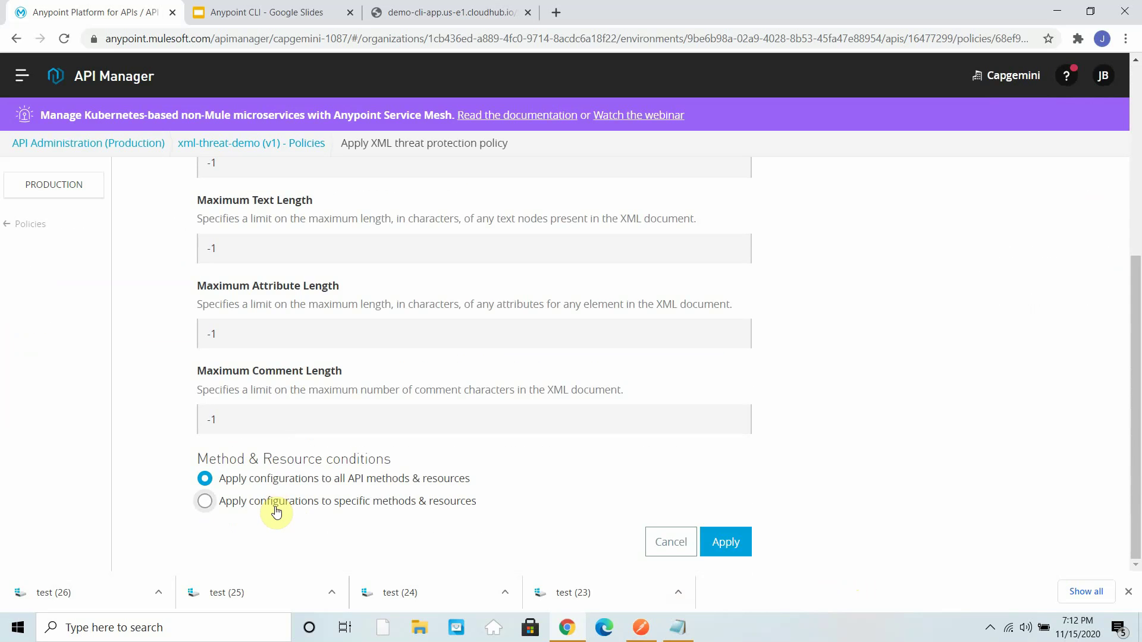
scroll(275, 510, "up", 5)
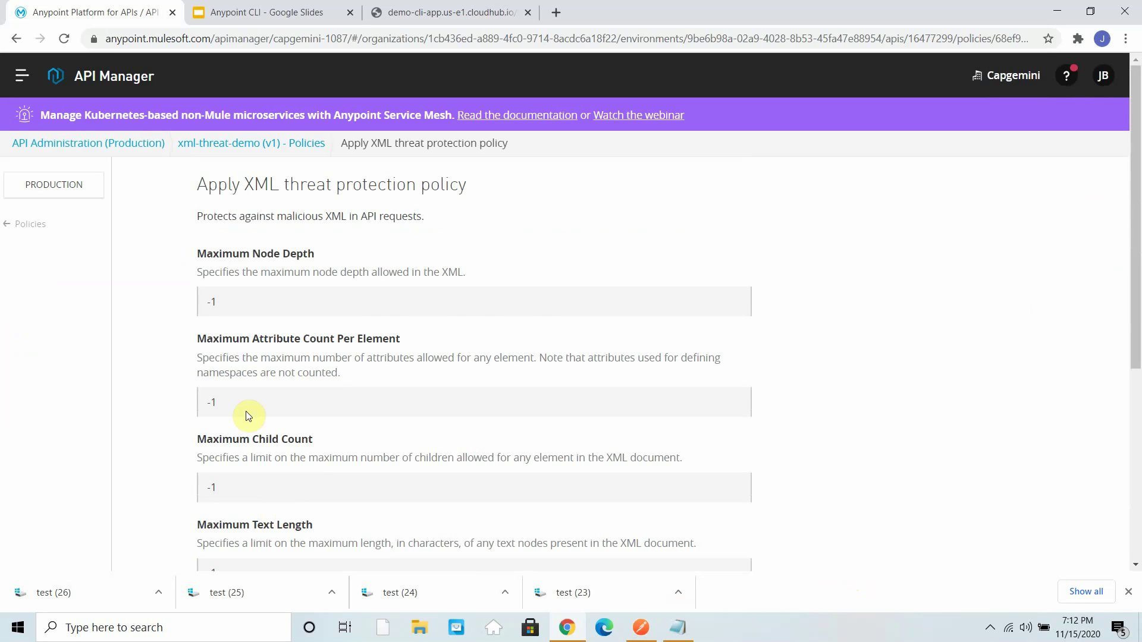
left_click(258, 304)
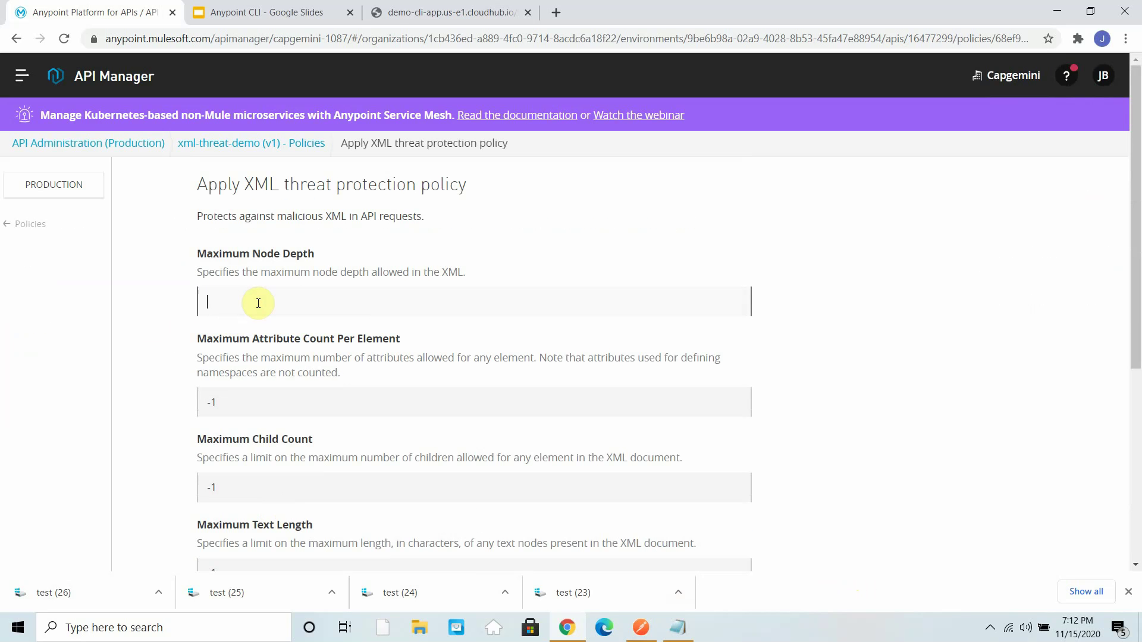
type("4")
left_click(241, 402)
type("2")
scroll(301, 446, "down", 4)
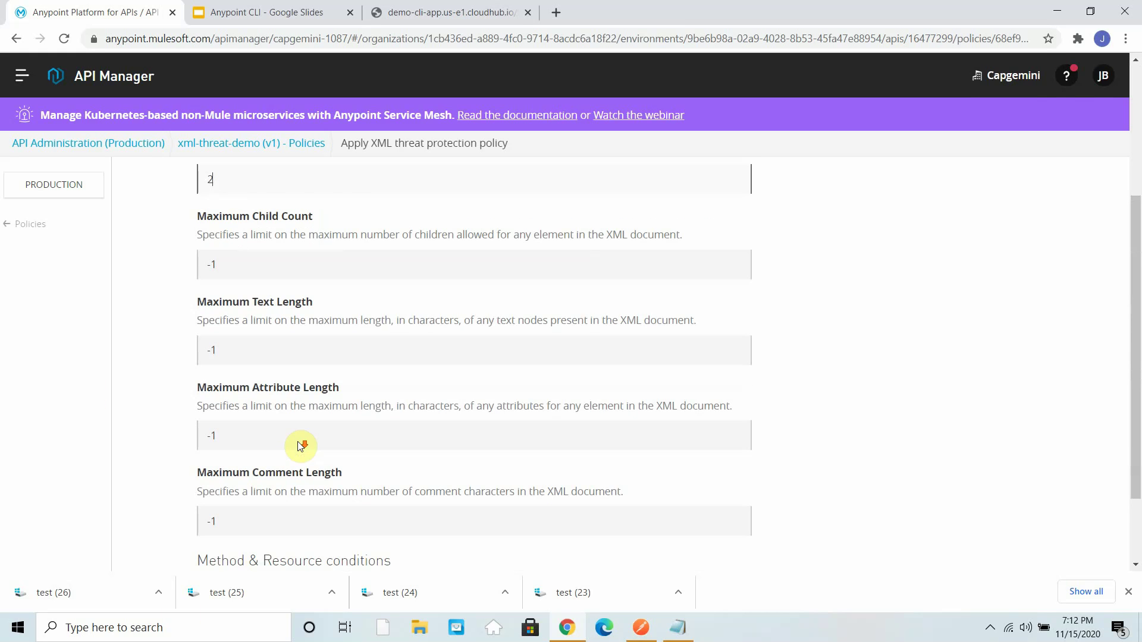
left_click(263, 258)
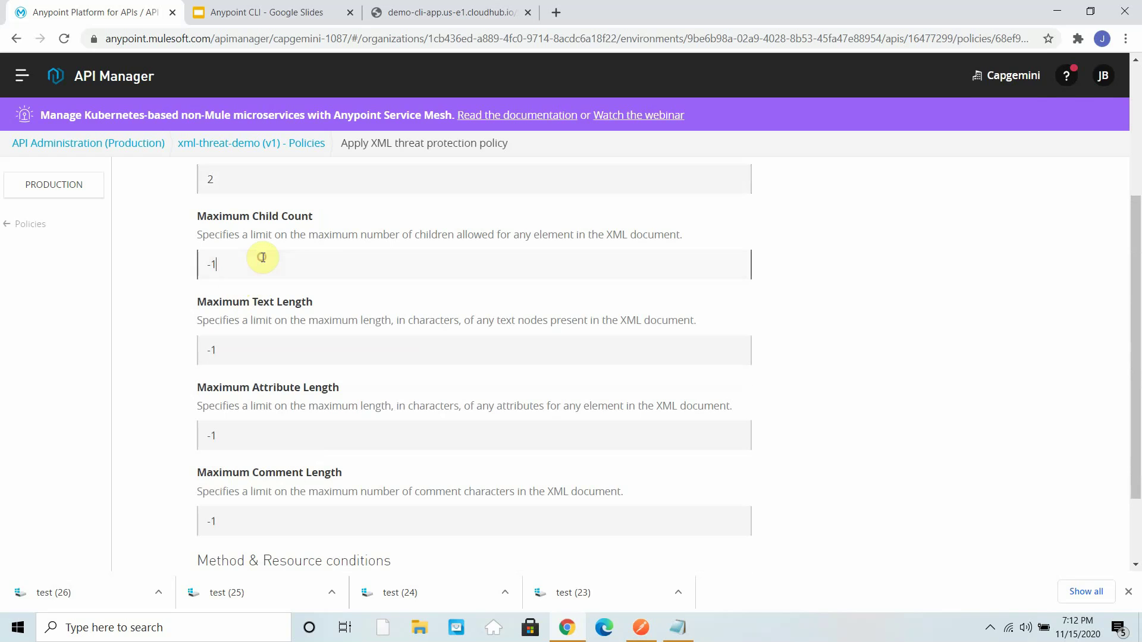
key("BackSpace")
key("BackSpace")
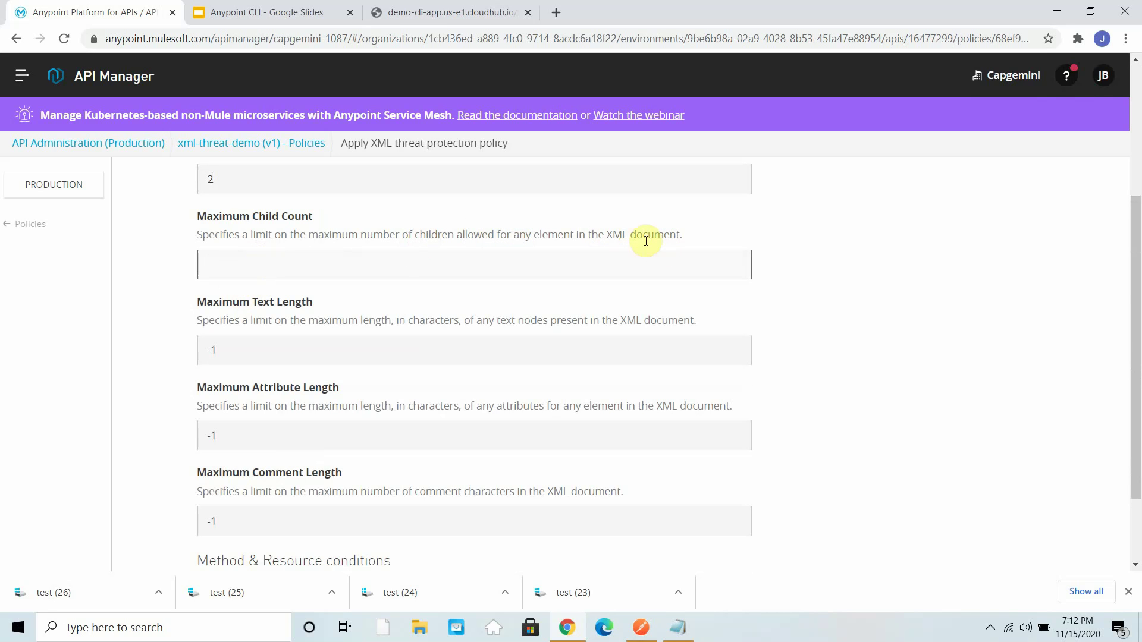
type("4")
- Set text, attribute and comment lengths to 10 and apply the policy
left_click(240, 350)
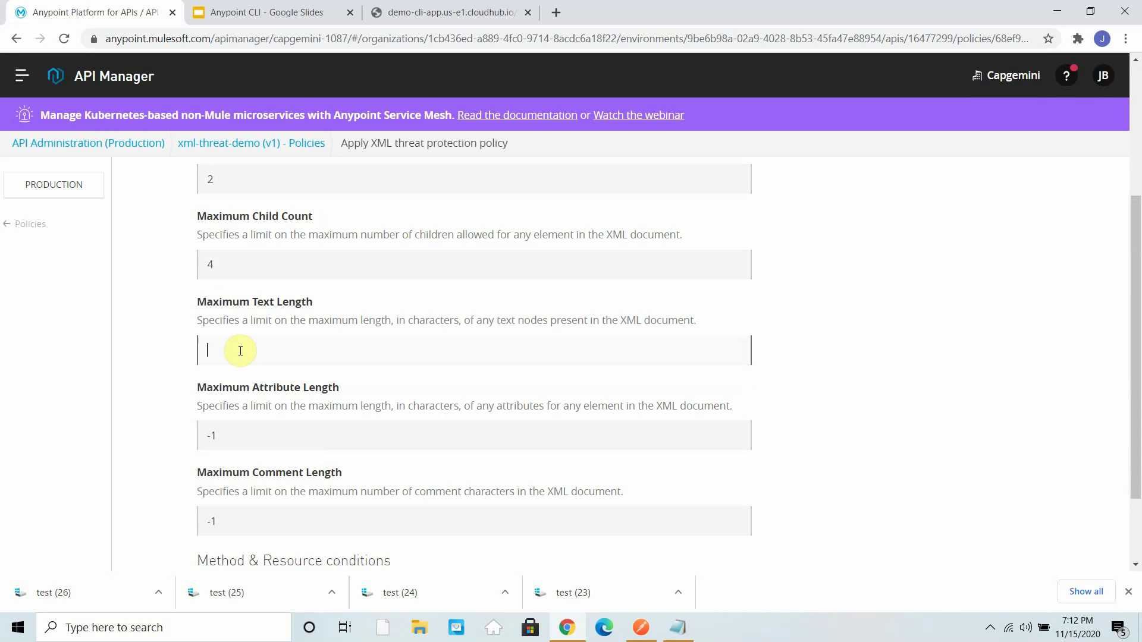
type("10")
left_click(234, 432)
type("10")
scroll(547, 422, "down", 2)
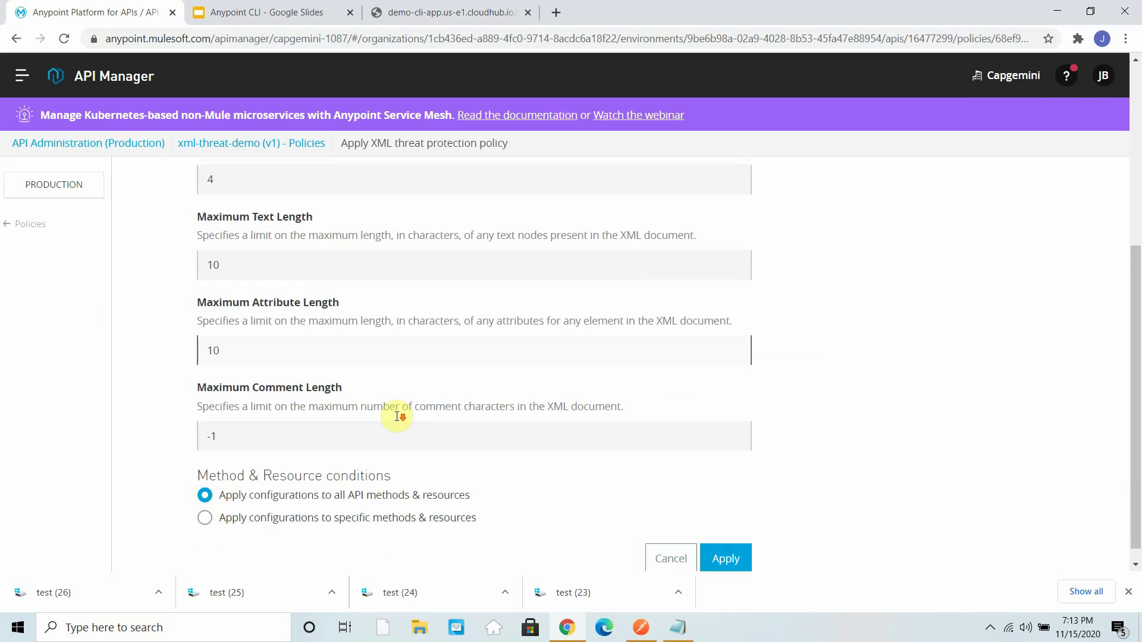
left_click(232, 420)
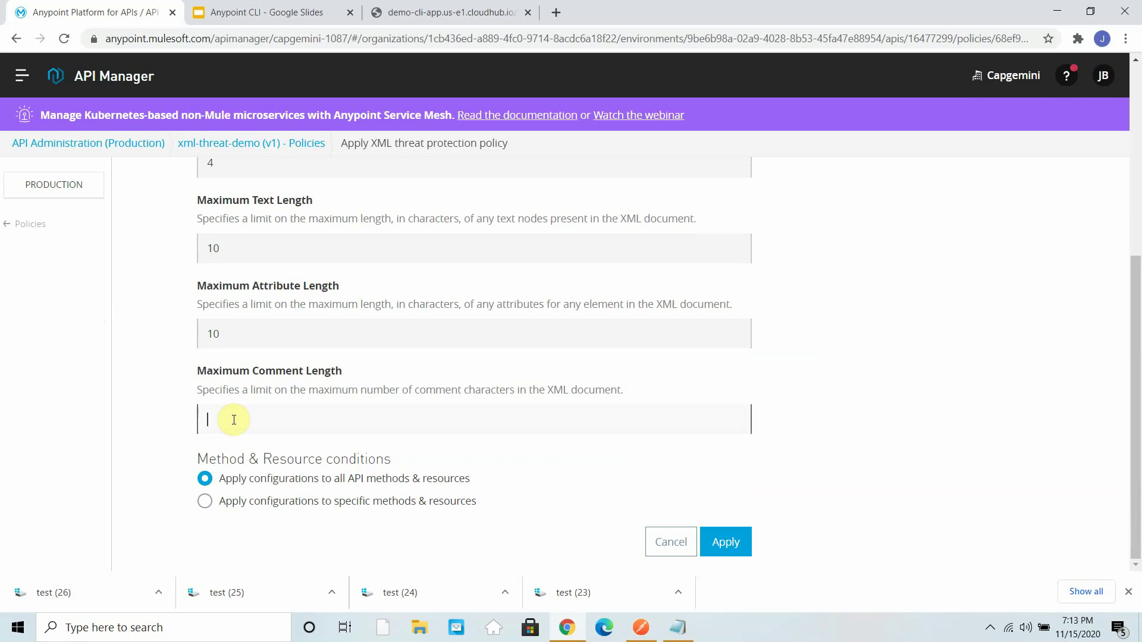
scroll(242, 349, "up", 5)
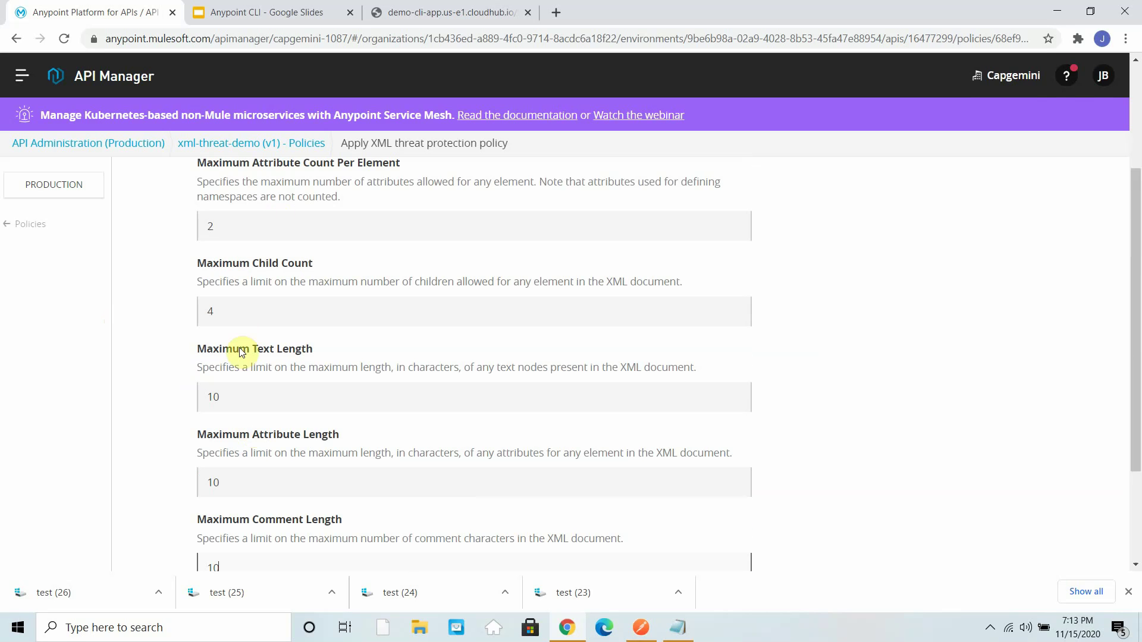
scroll(263, 331, "down", 5)
left_click(737, 538)
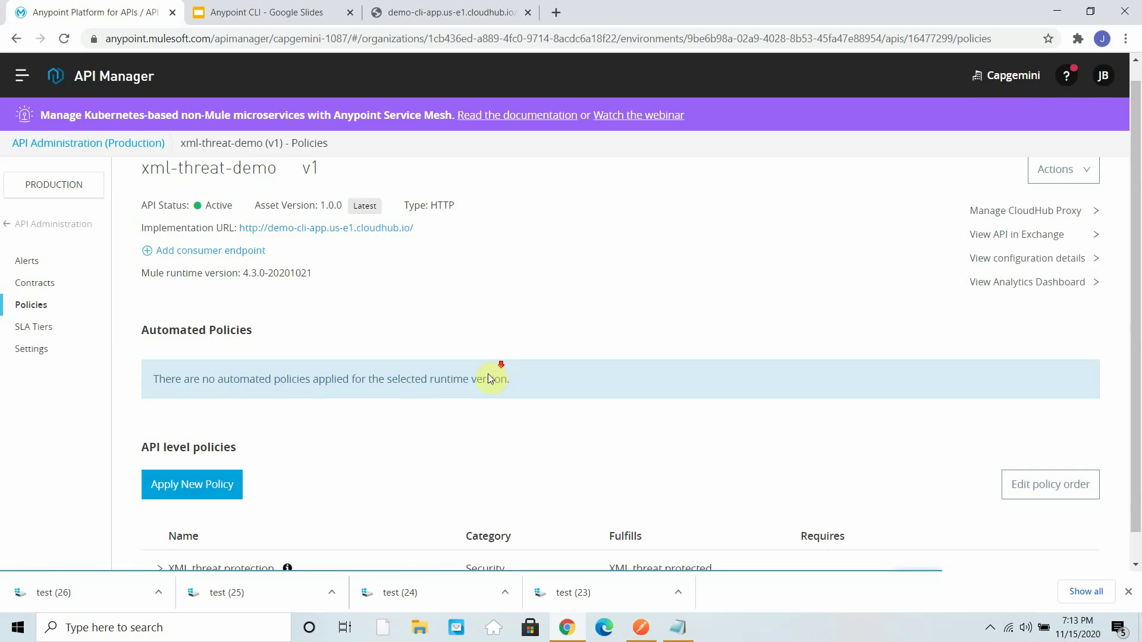
- Go from the xml-threat-demo settings back to API Administration, then to Runtime Manager
left_click_drag(420, 247, 269, 251)
scroll(450, 351, "down", 1)
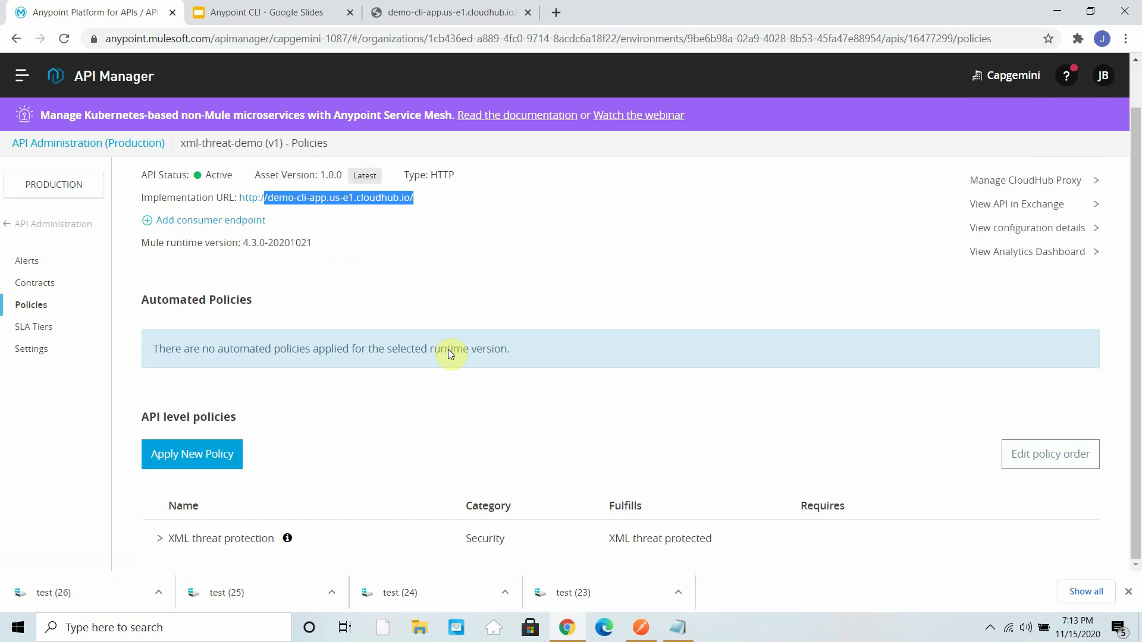
left_click(56, 225)
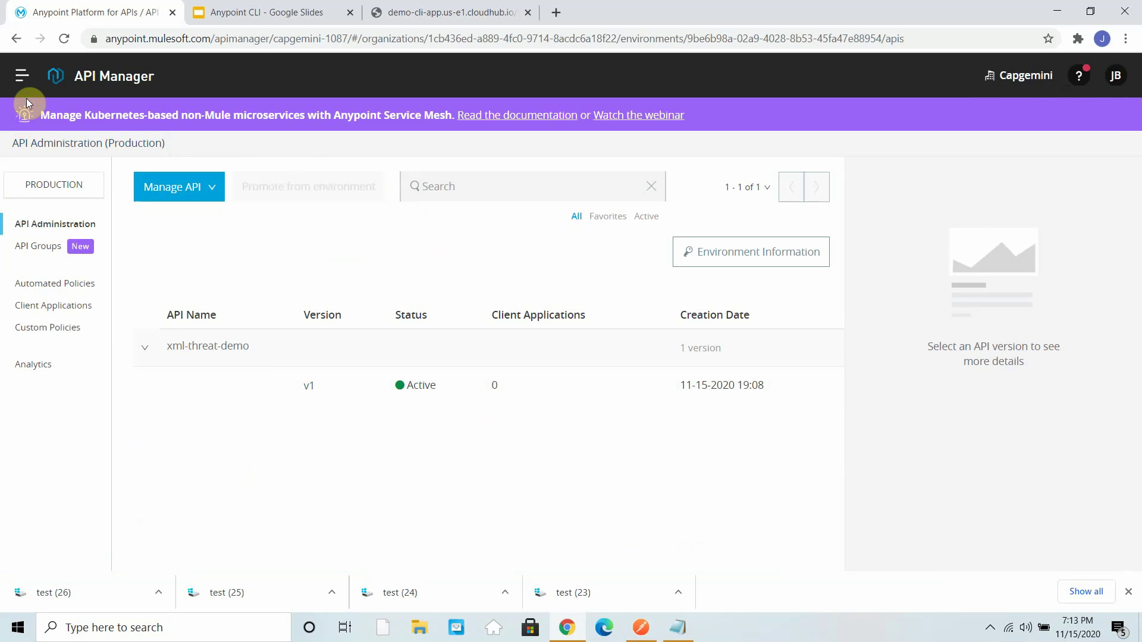
left_click(24, 81)
left_click(117, 342)
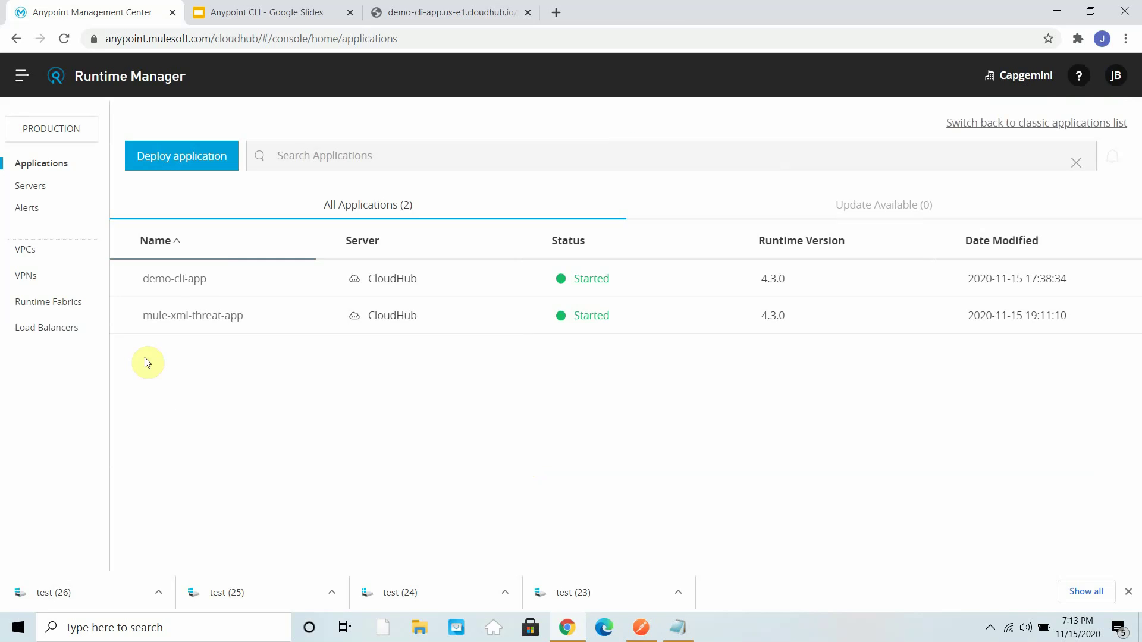
- Find the policy-applied entry in mule-xml-threat-app's logs, then reopen the app's details
left_click(193, 318)
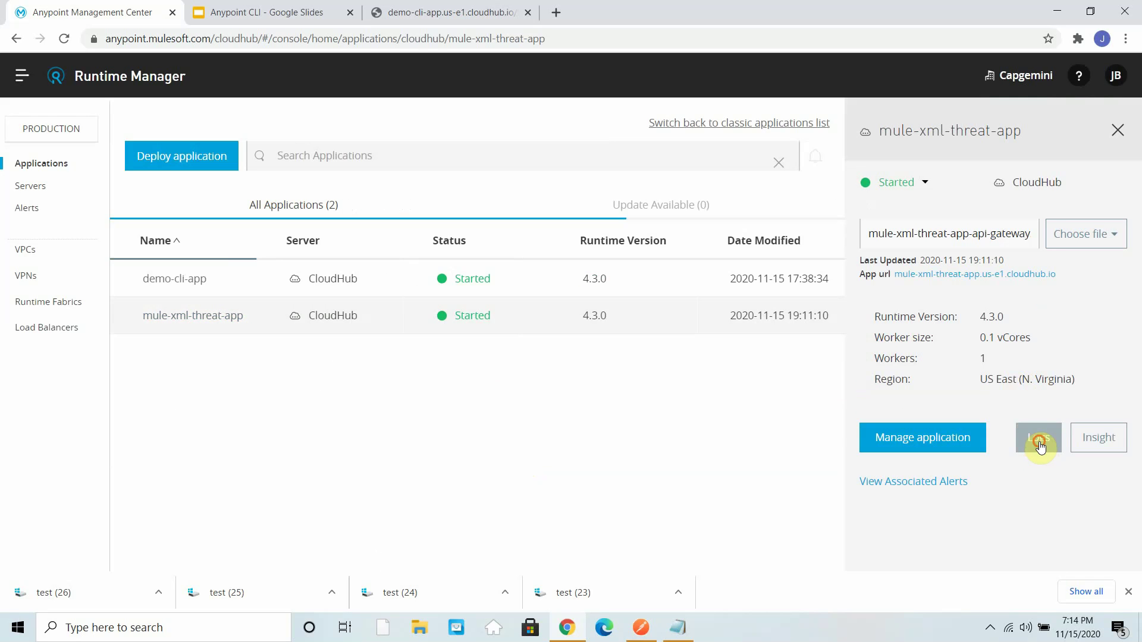
left_click(1040, 442)
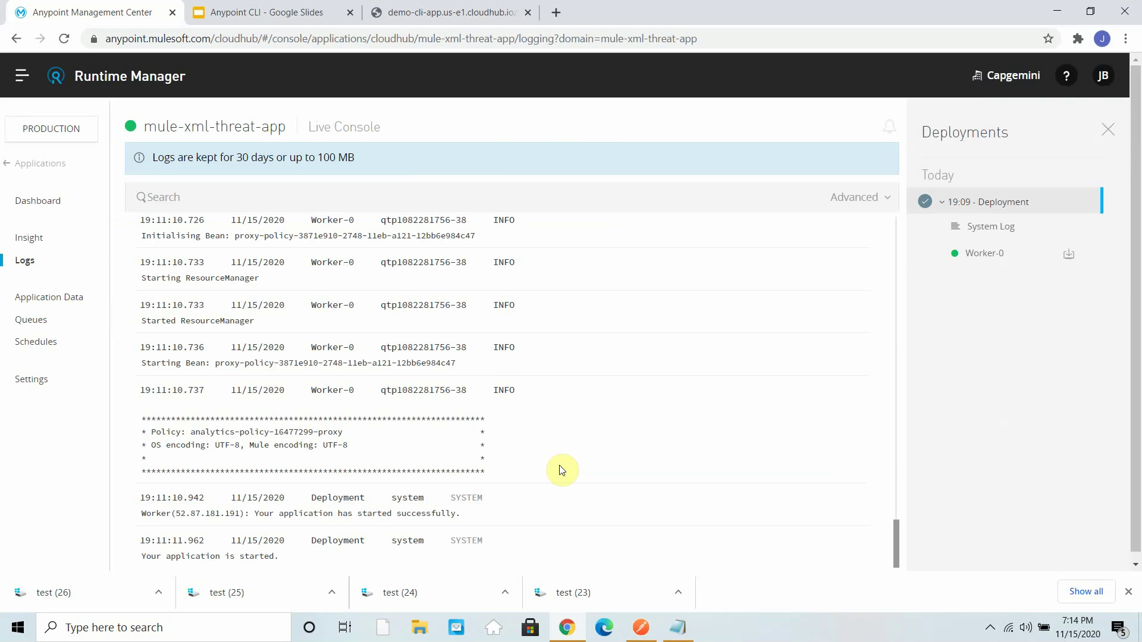
scroll(323, 560, "up", 2)
scroll(323, 559, "up", 5)
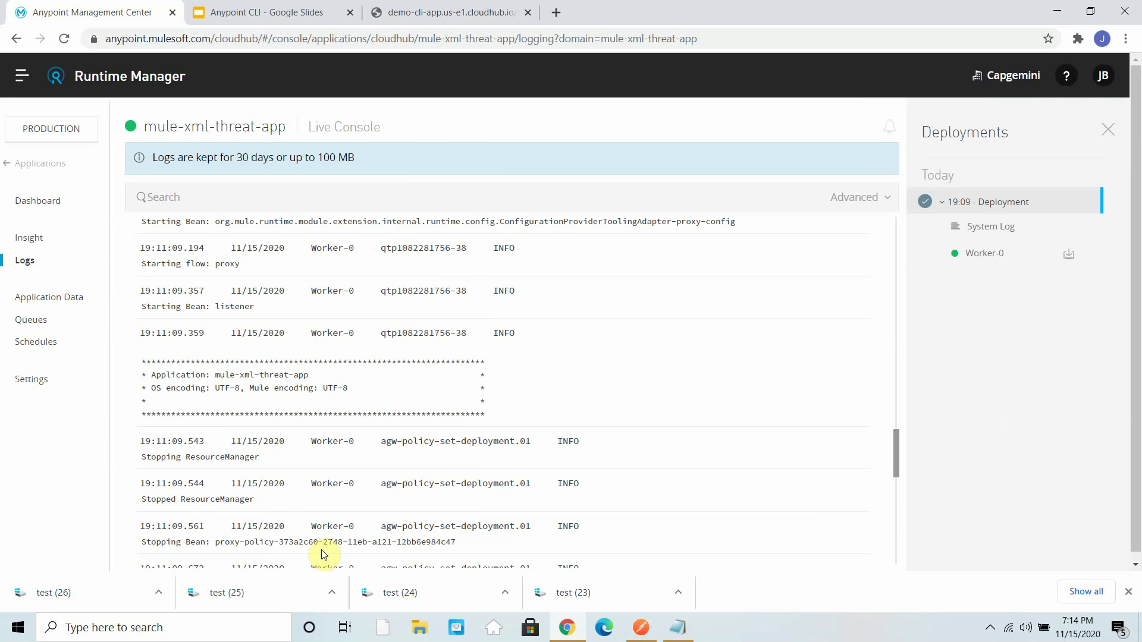
scroll(323, 554, "down", 3)
scroll(293, 500, "up", 1)
scroll(292, 499, "down", 5)
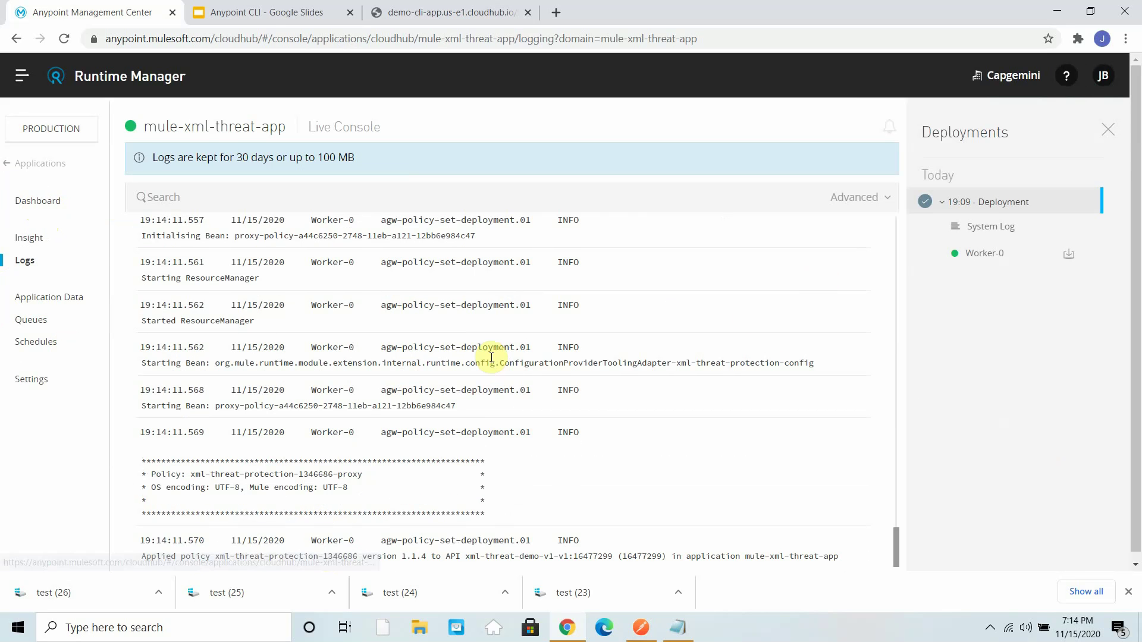
left_click_drag(839, 556, 134, 539)
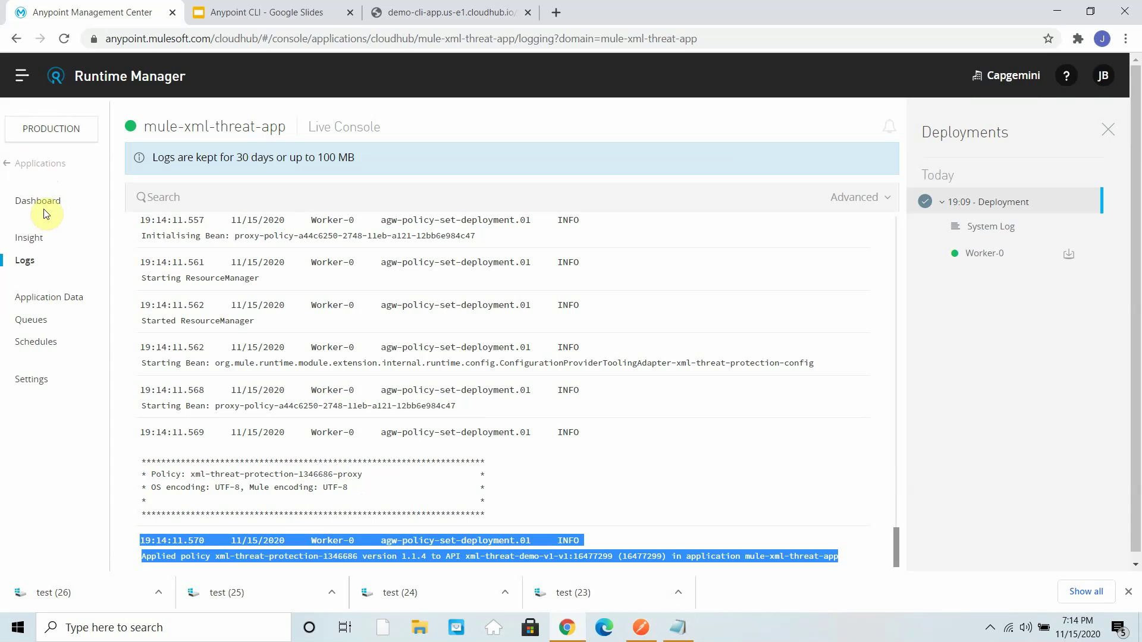
left_click(41, 173)
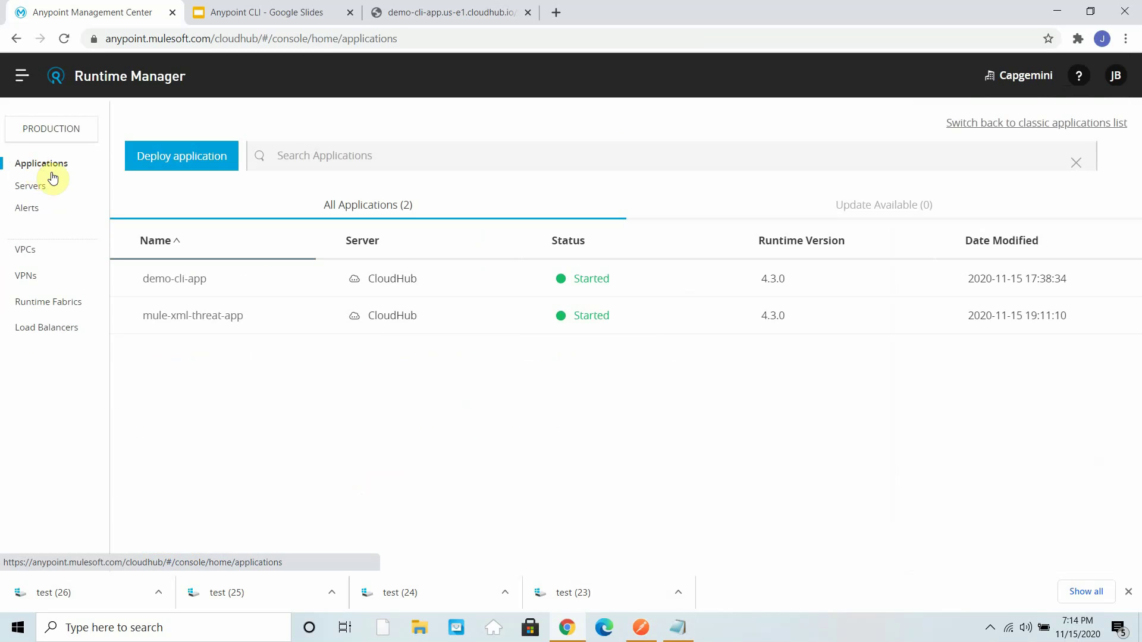
left_click(653, 318)
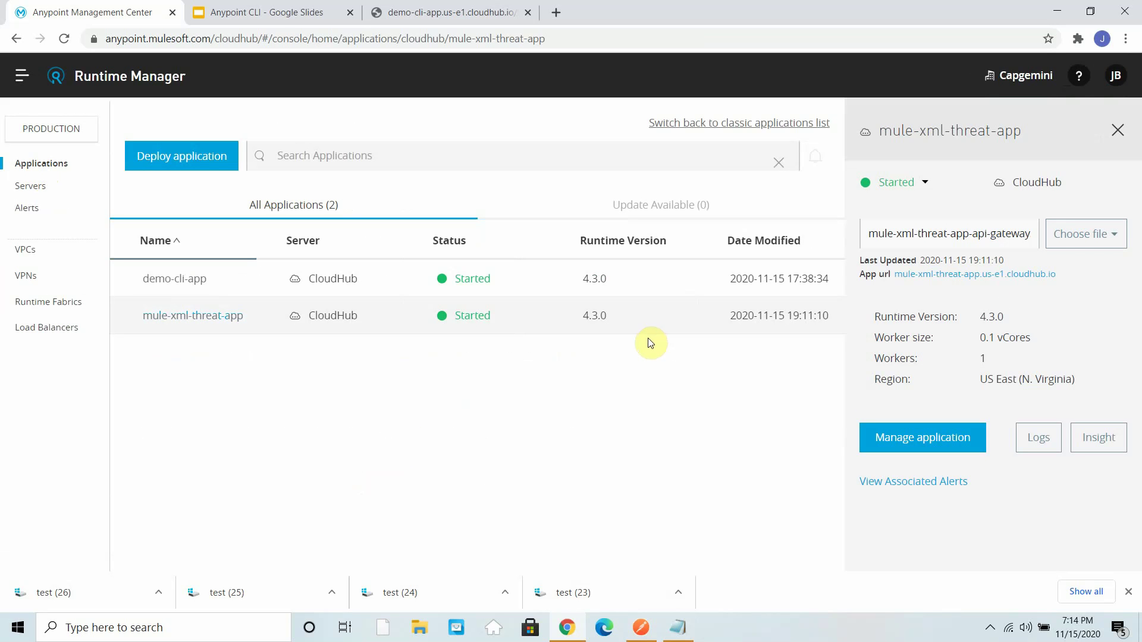
left_click_drag(1065, 278, 884, 286)
key("ctrl+c")
left_click(641, 628)
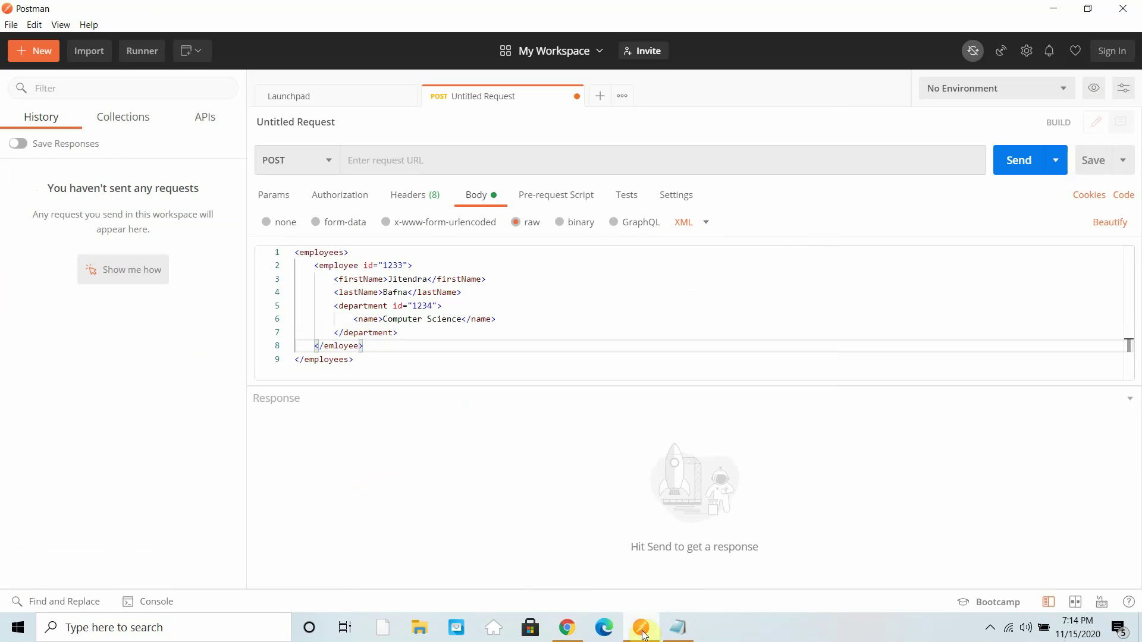
left_click(424, 162)
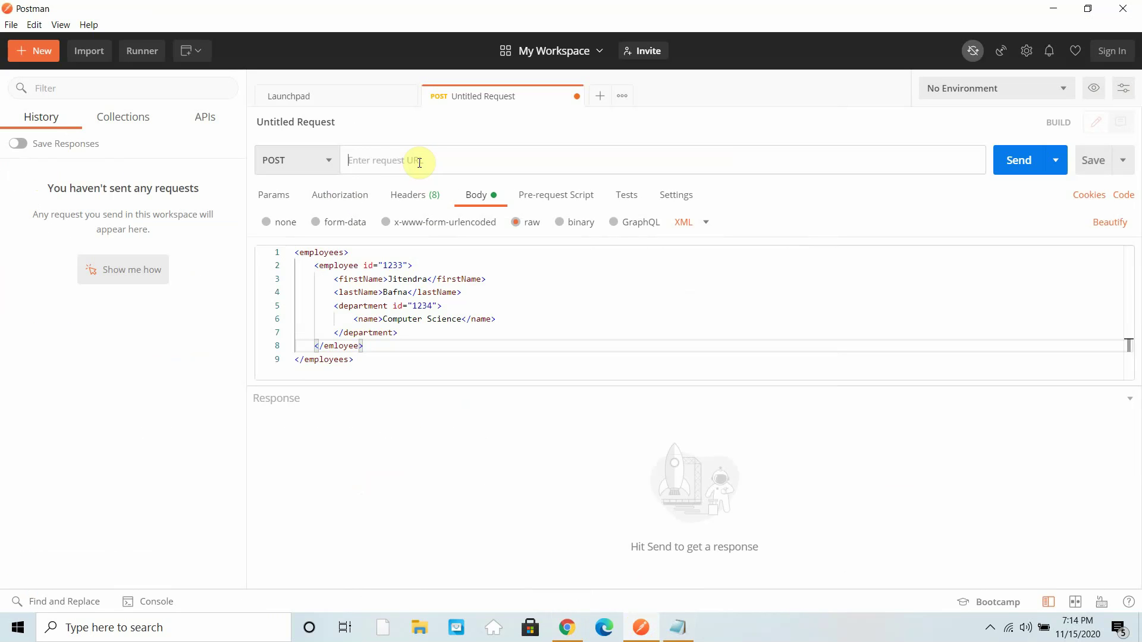
key("ctrl+v")
left_click(350, 160)
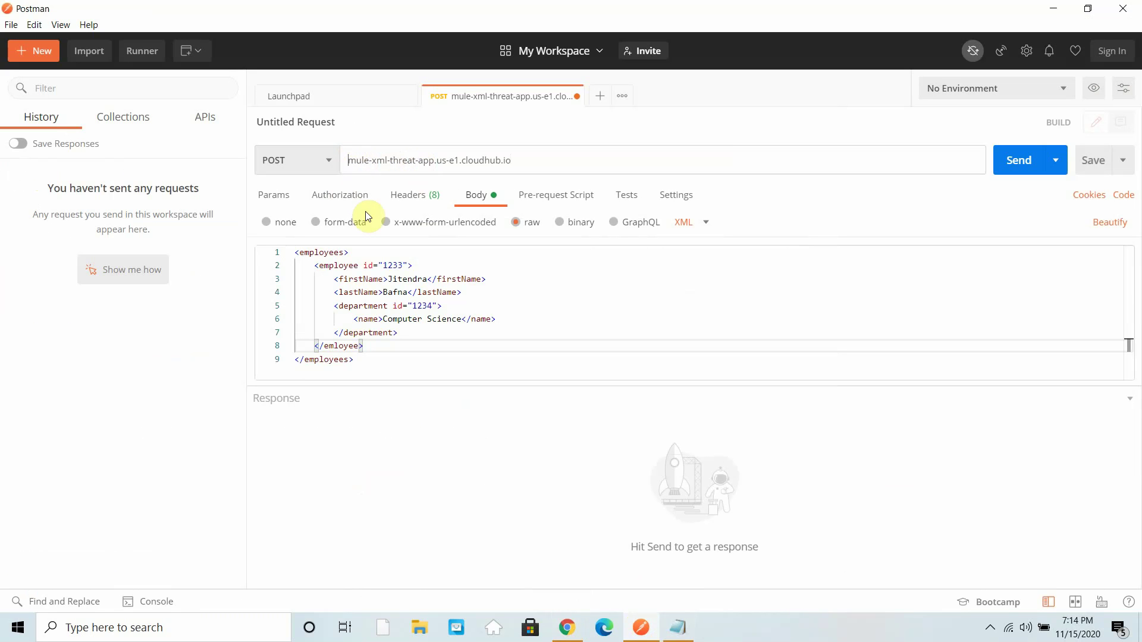
type("htt://")
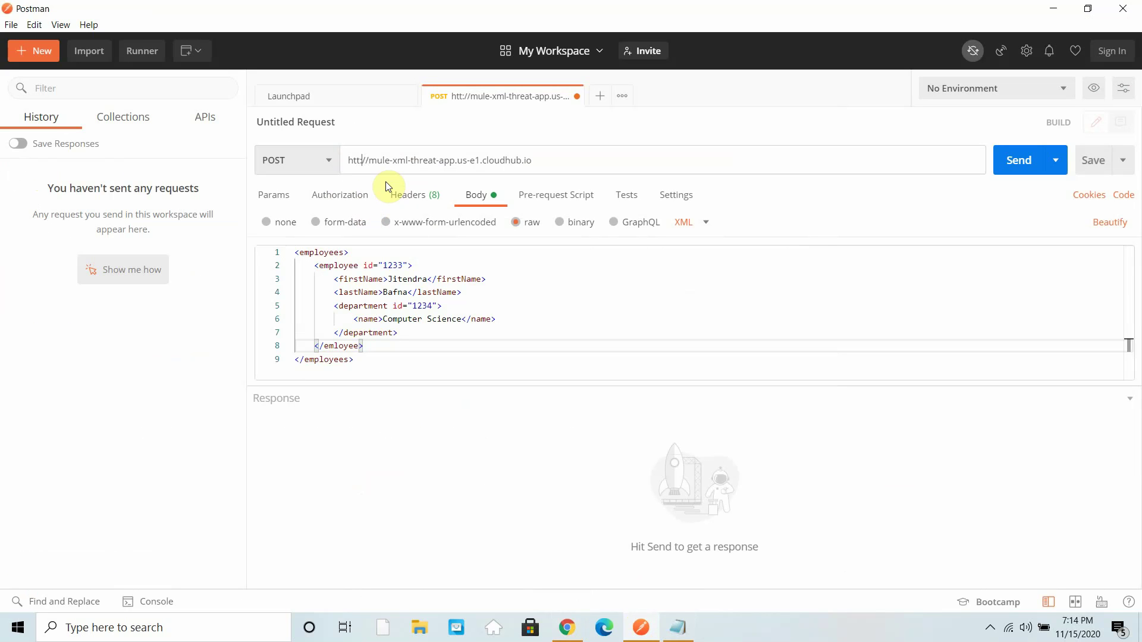
type("p")
left_click(589, 162)
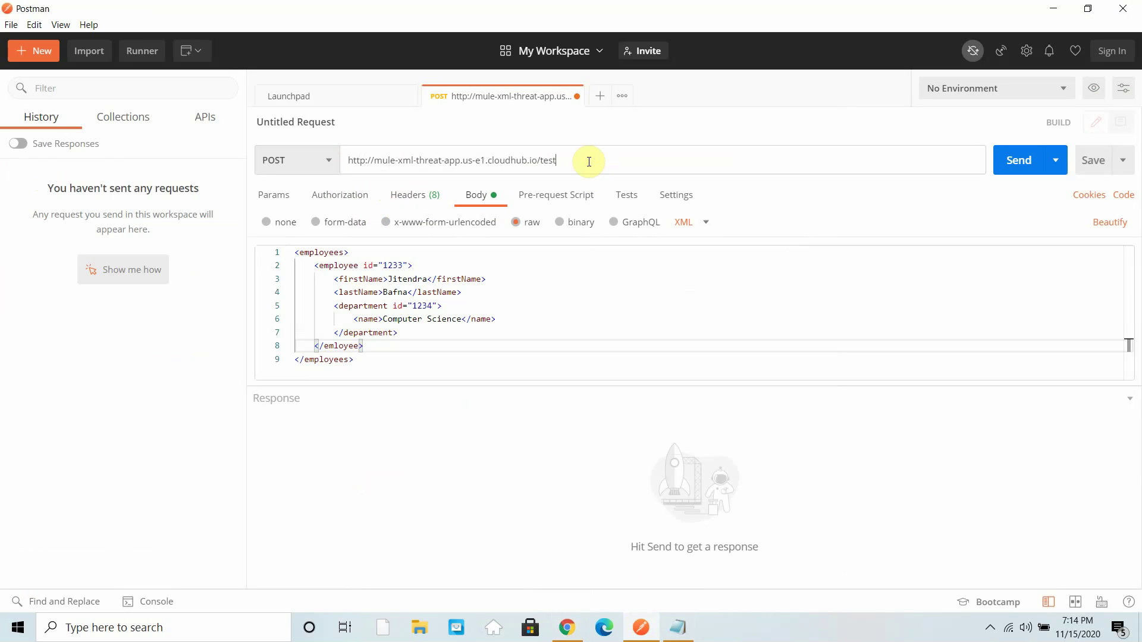
- Open API Manager from the platform navigation in the browser, then return to Postman
left_click(569, 632)
left_click(17, 82)
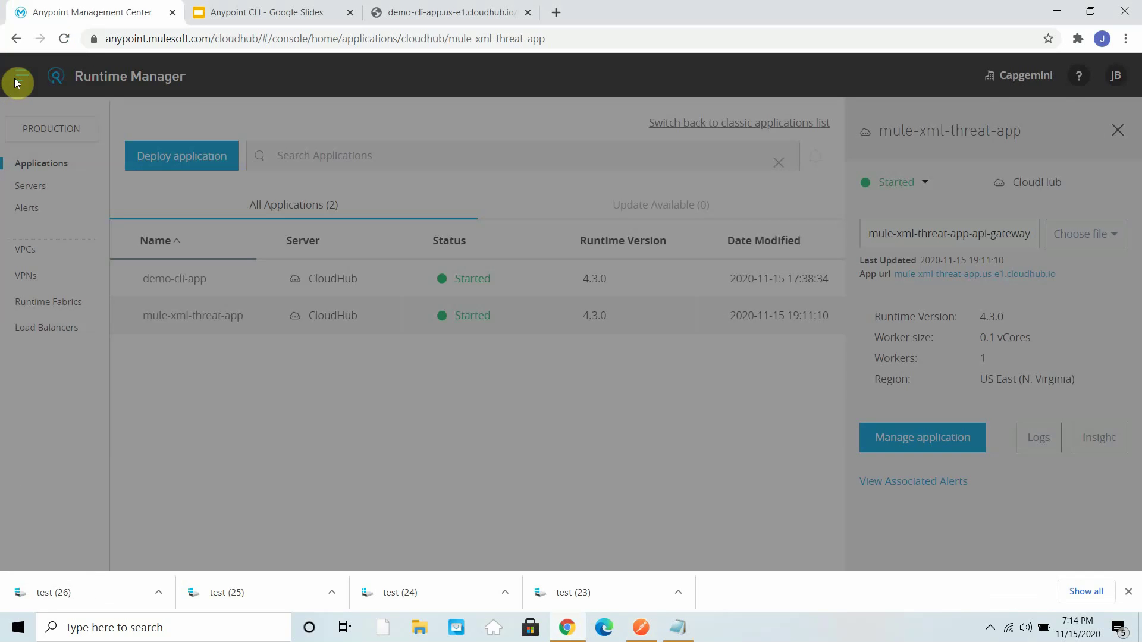
left_click(105, 297)
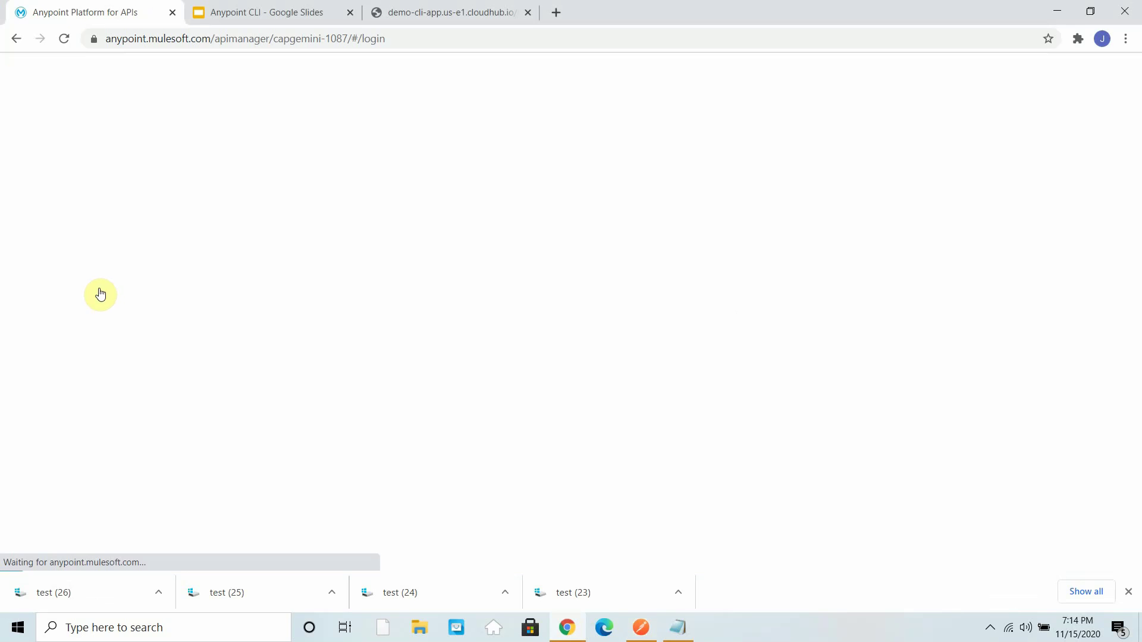
left_click(640, 626)
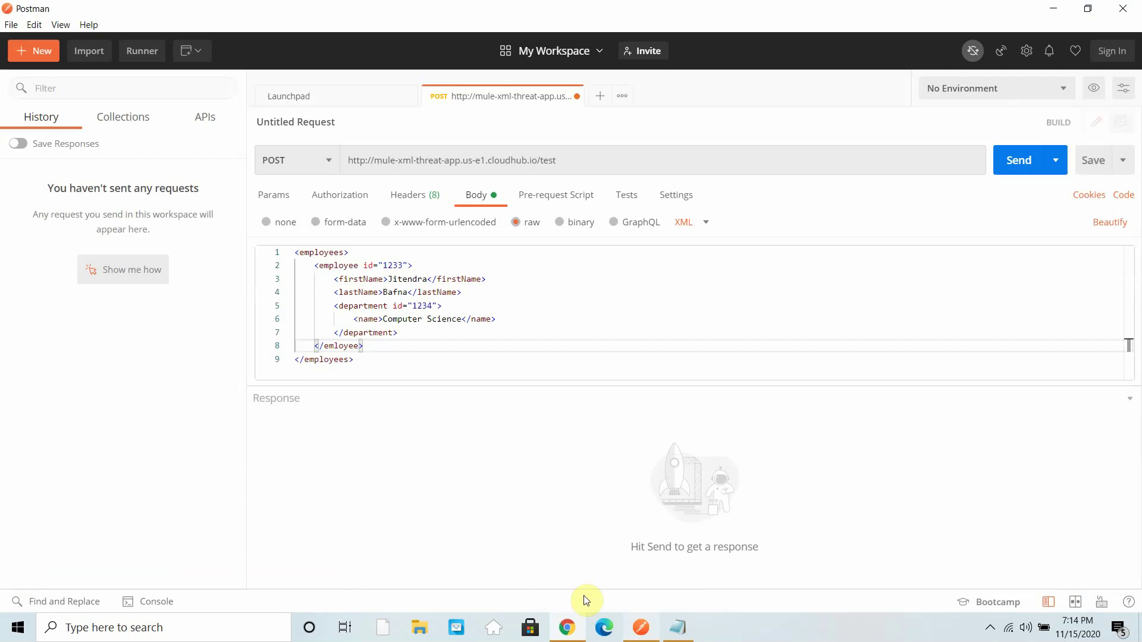
- Send the XML request and confirm the 400 Bad Request: text length exceeded, maximum 10
left_click(1032, 173)
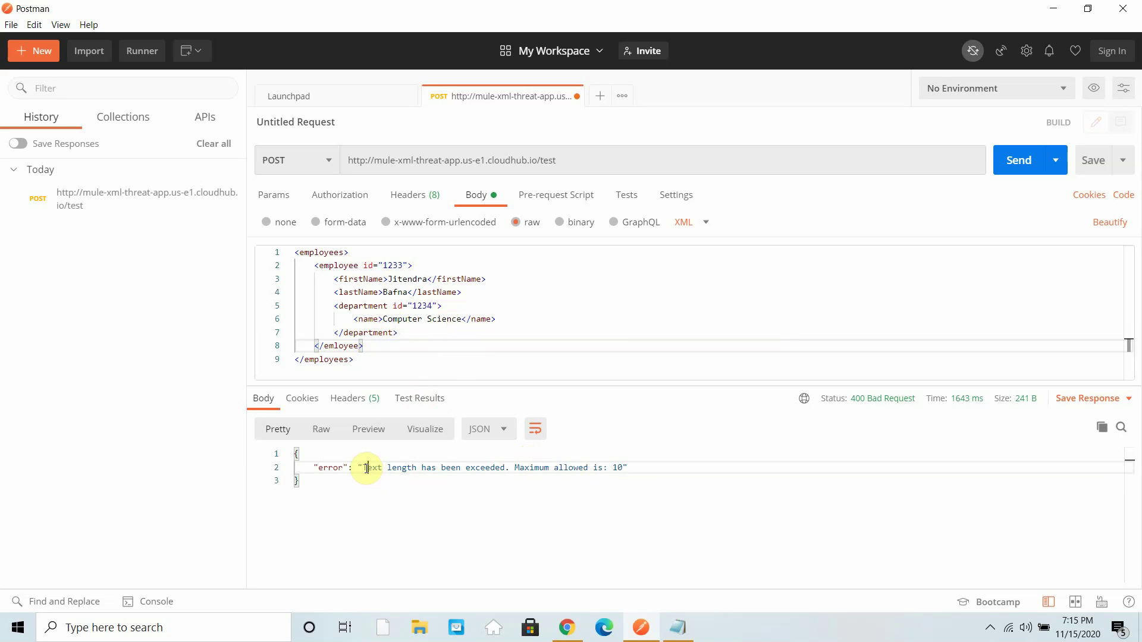
left_click_drag(367, 468, 648, 464)
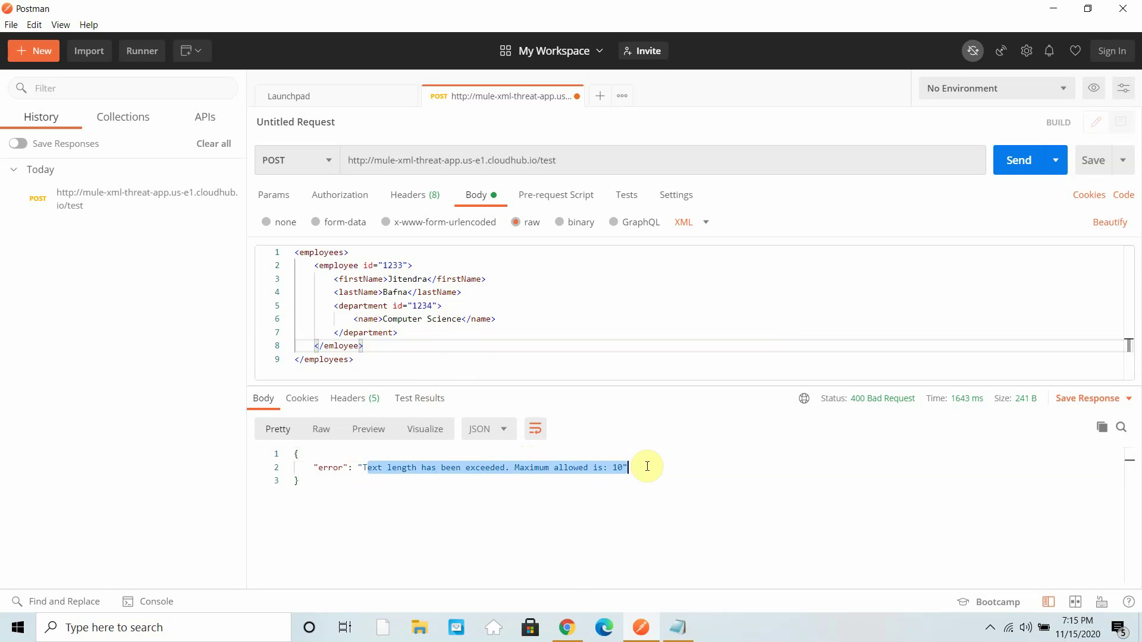
left_click(567, 627)
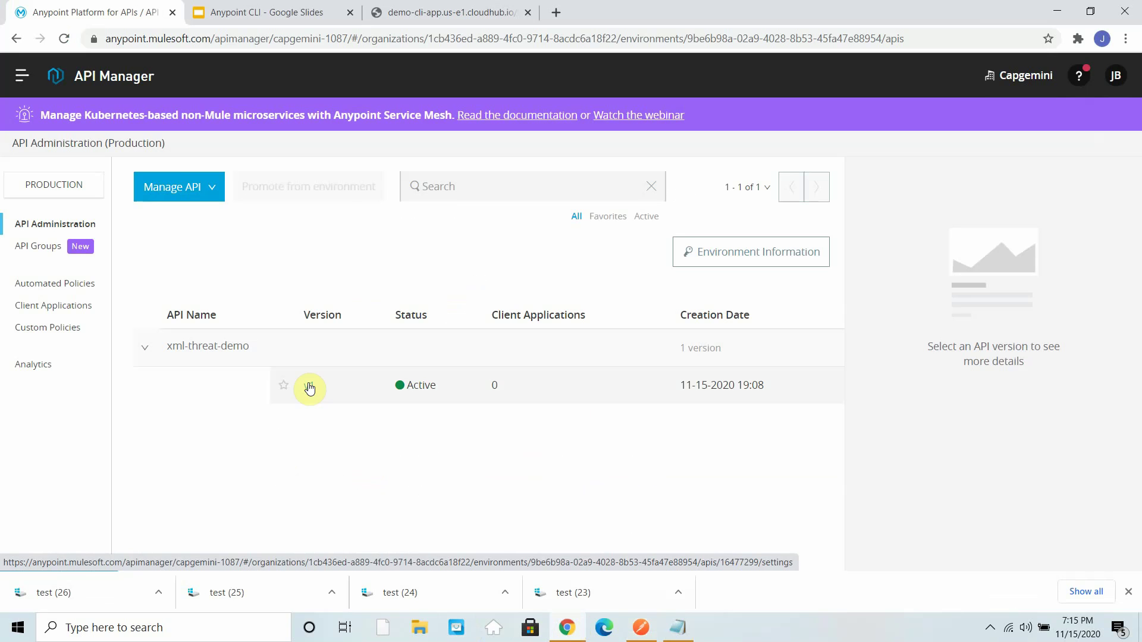
- Review the xml-threat-demo v1 XML threat protection policy's edit form, showing text length limit 10
left_click(310, 387)
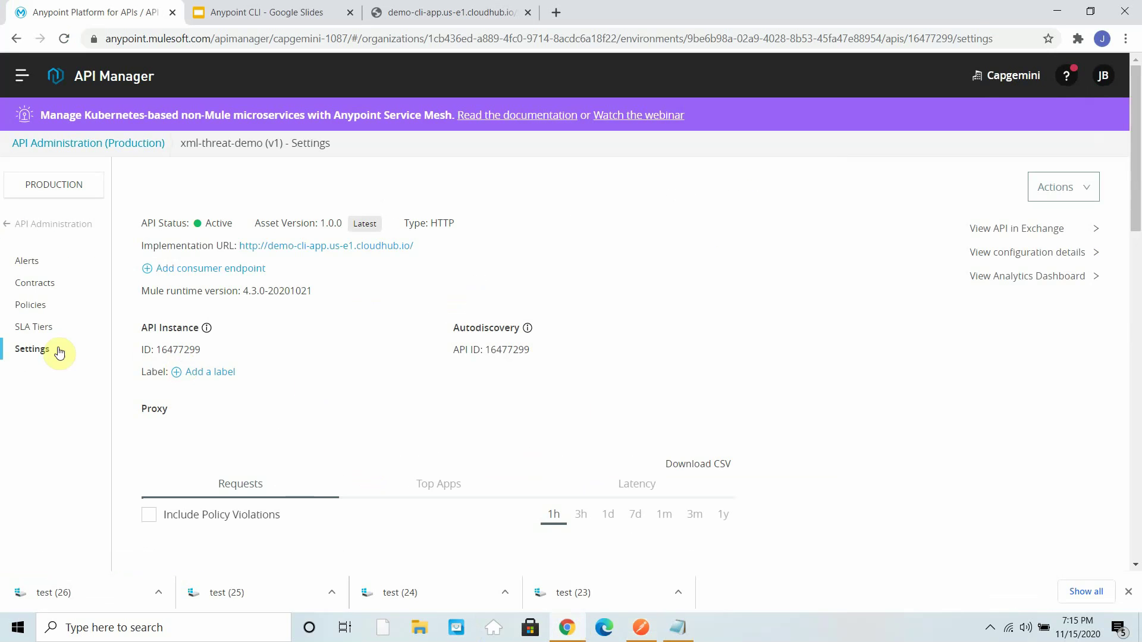
left_click(31, 306)
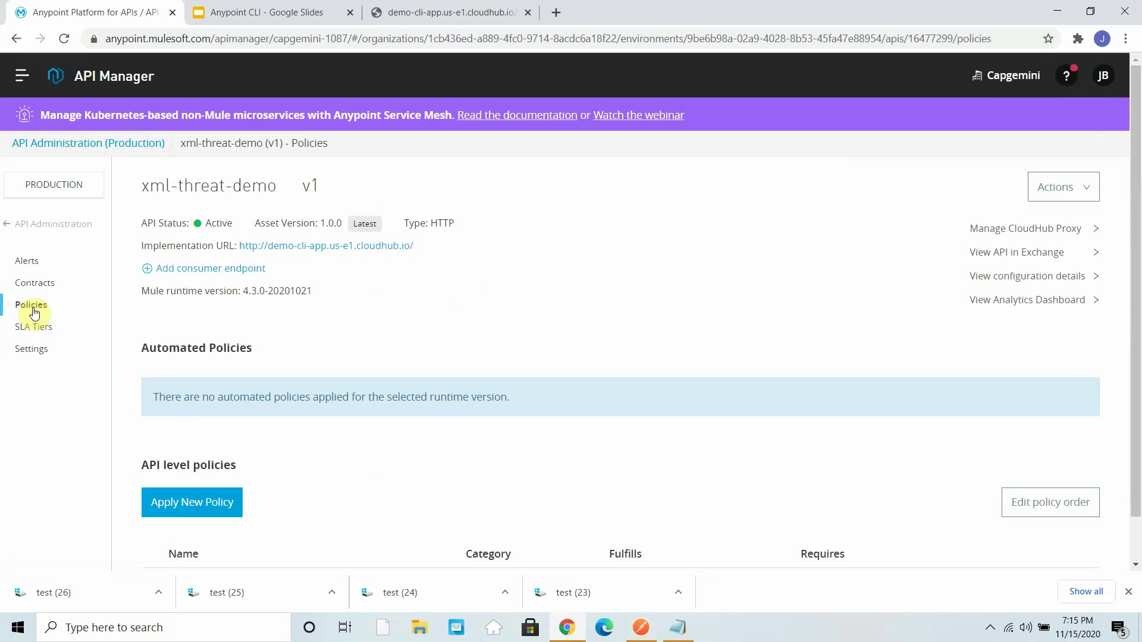
scroll(339, 412, "down", 1)
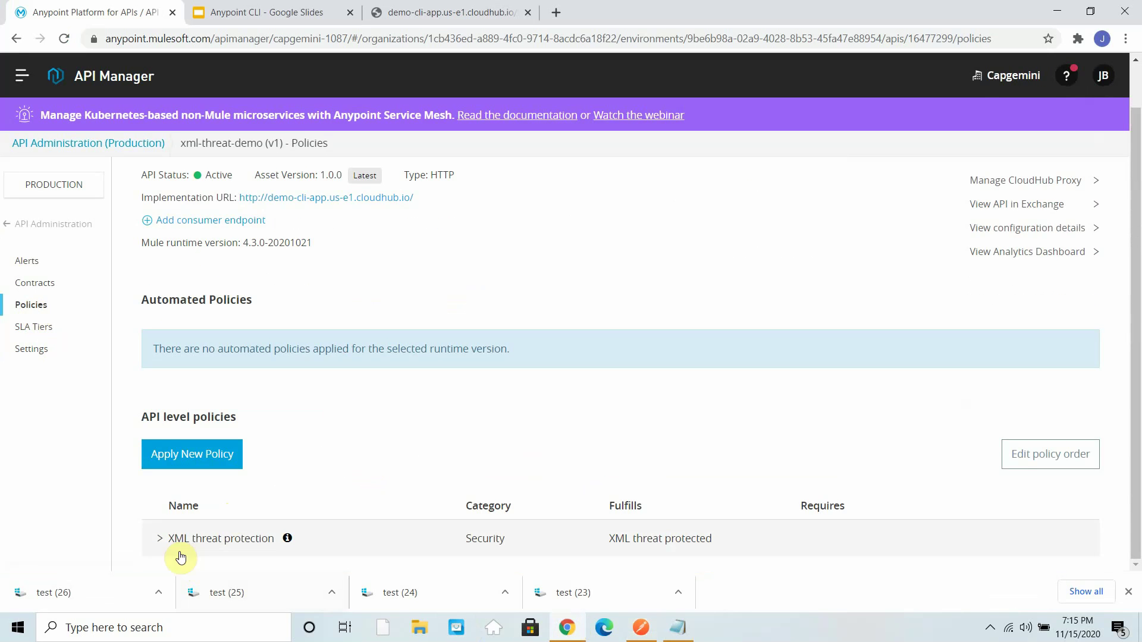
left_click(166, 541)
scroll(276, 516, "down", 1)
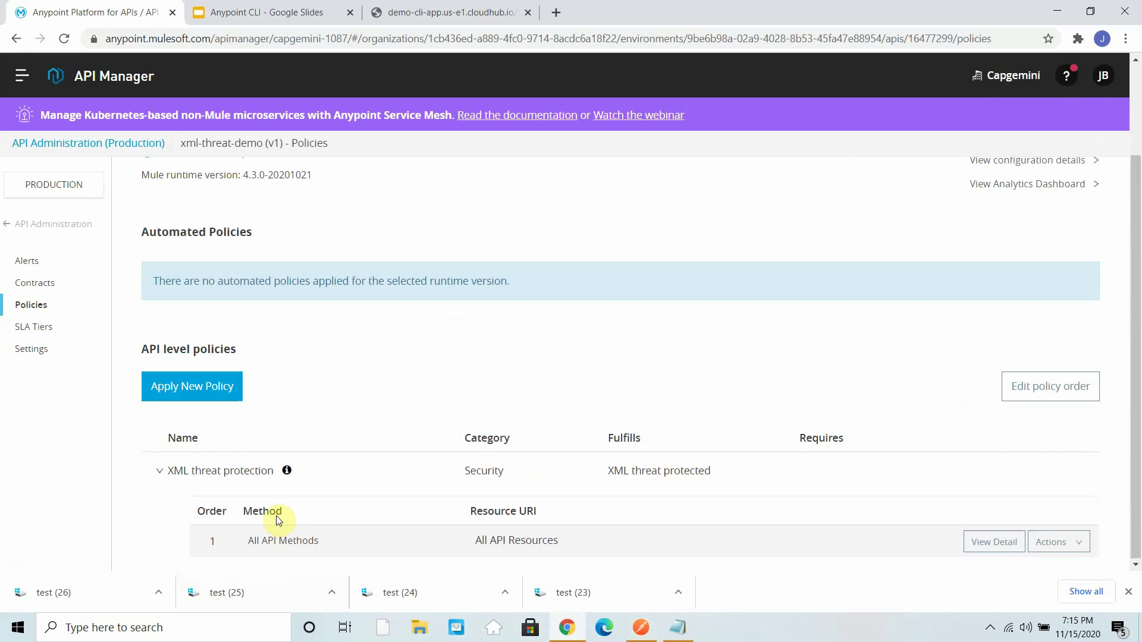
left_click(1056, 542)
scroll(1024, 543, "down", 1)
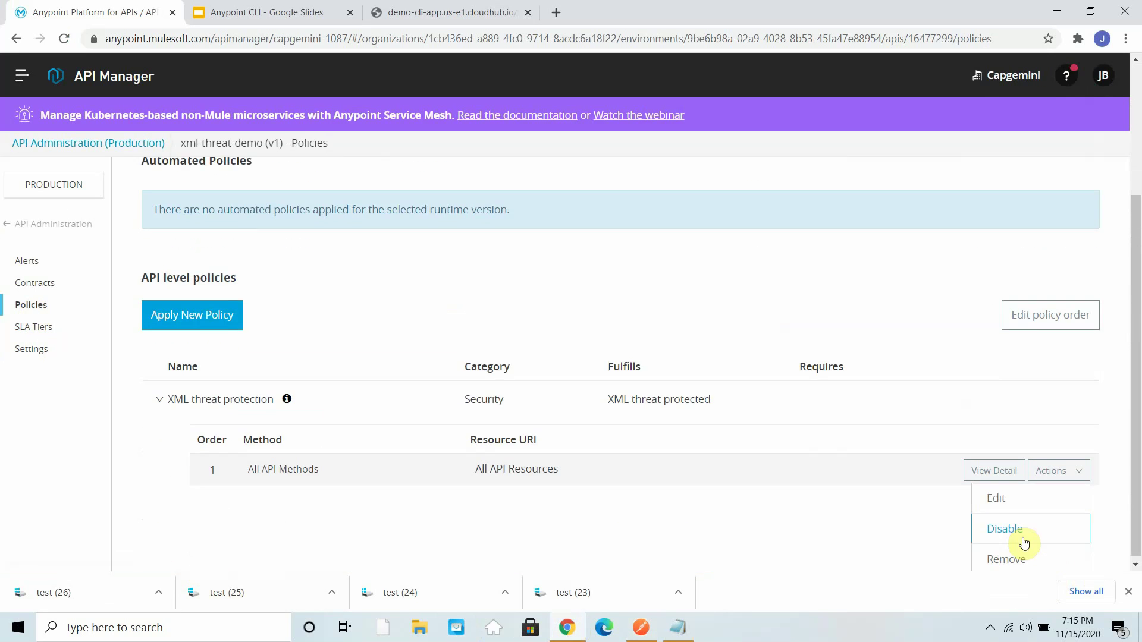
left_click(1001, 502)
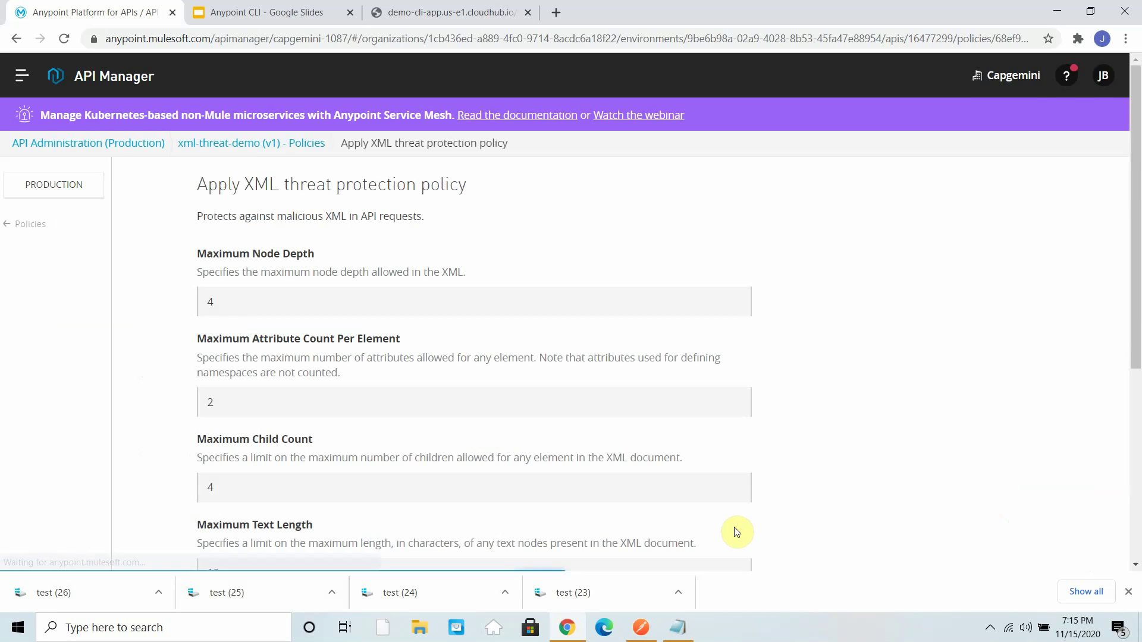
scroll(398, 333, "down", 5)
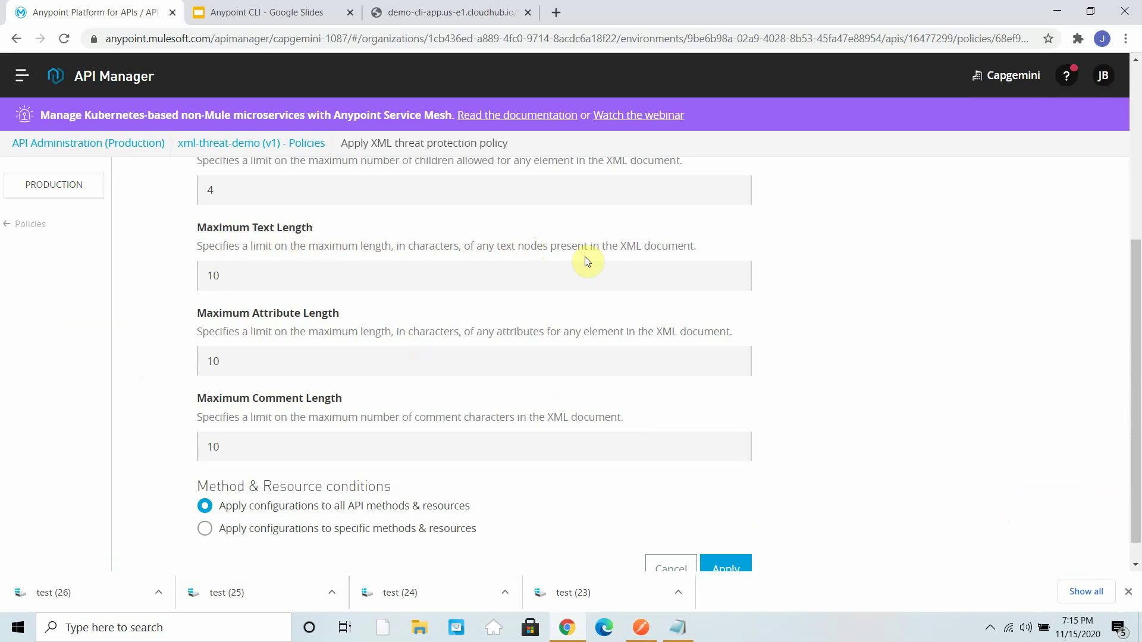
left_click(1057, 12)
double_click(452, 319)
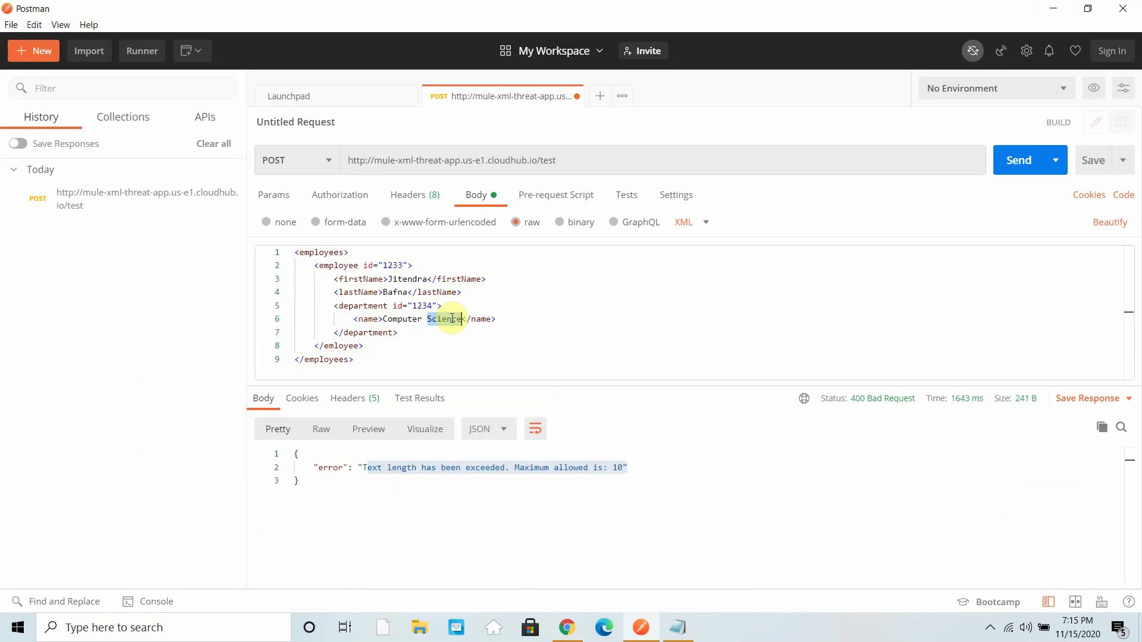
- Cut the department name to Computer, correct </emloyee> to </employee>, and resend for 200 OK
key("BackSpace")
key("BackSpace")
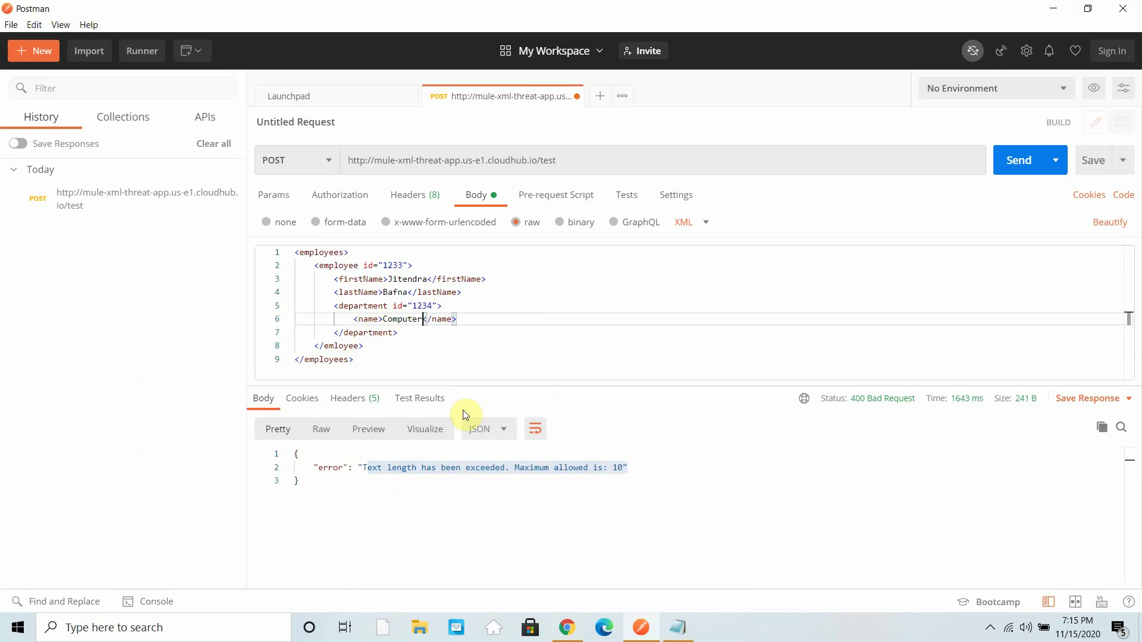
key("ctrl+Return")
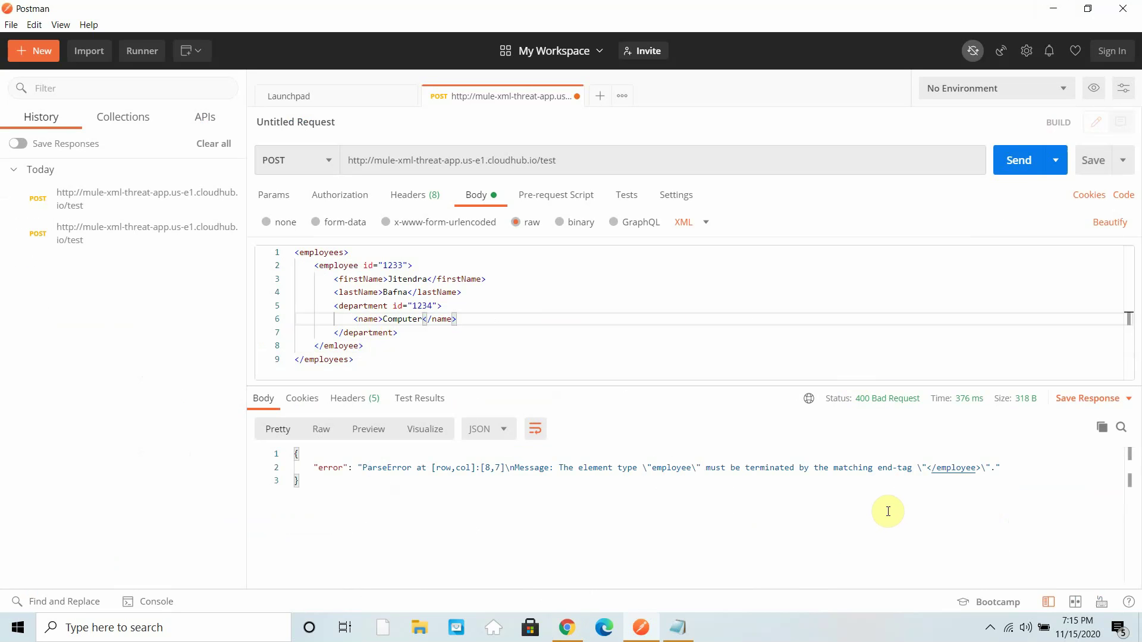
left_click(335, 346)
key("Delete")
type("p")
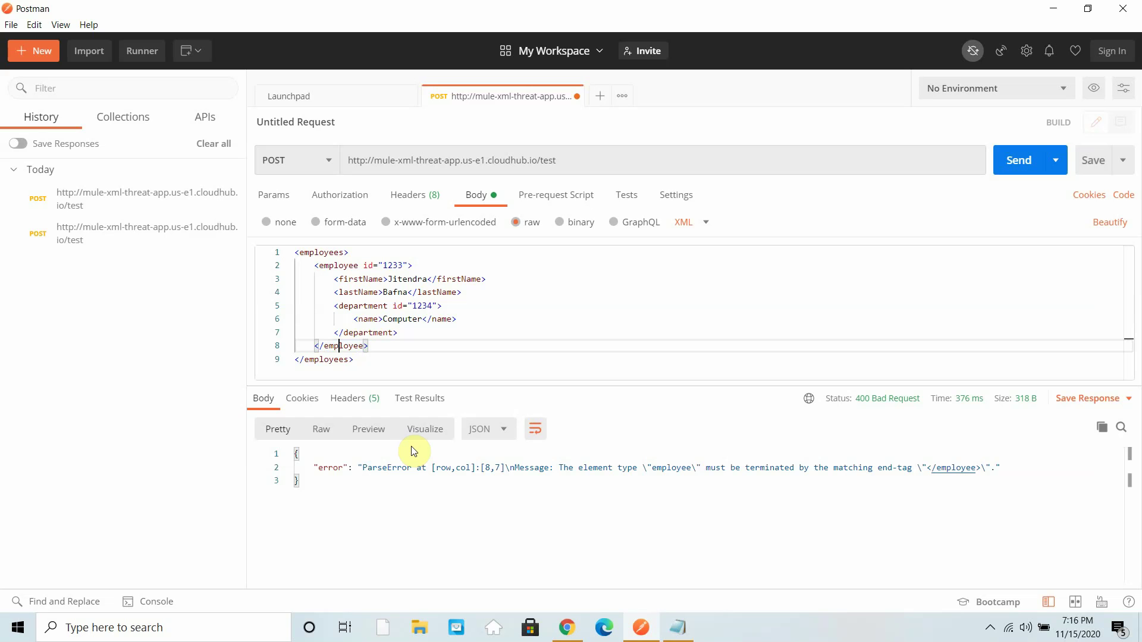
left_click(1019, 167)
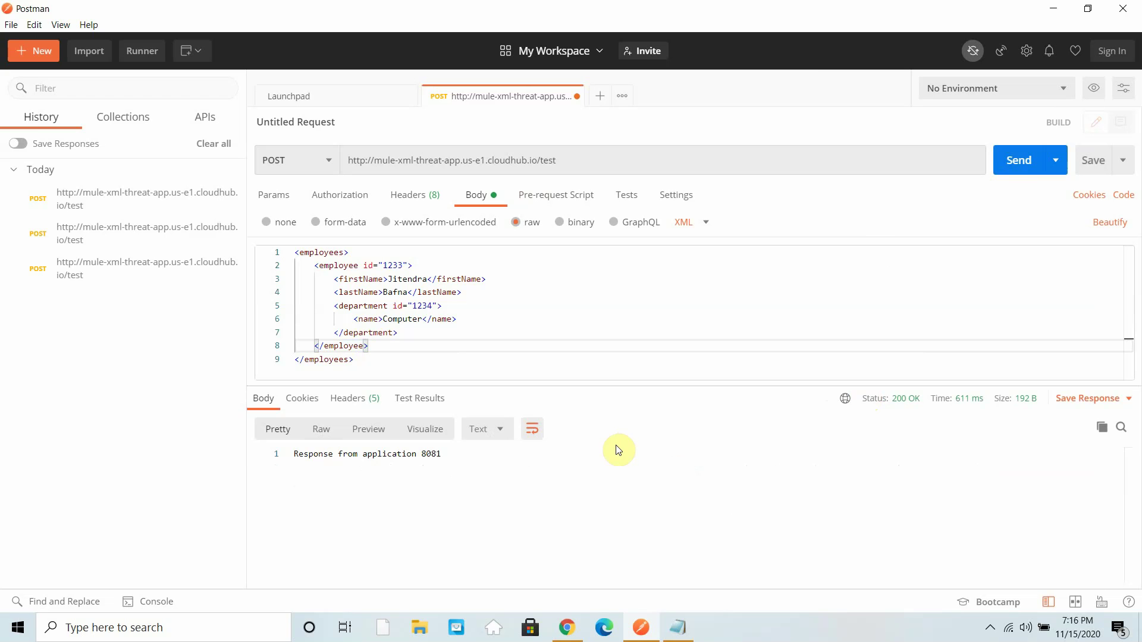
left_click(530, 628)
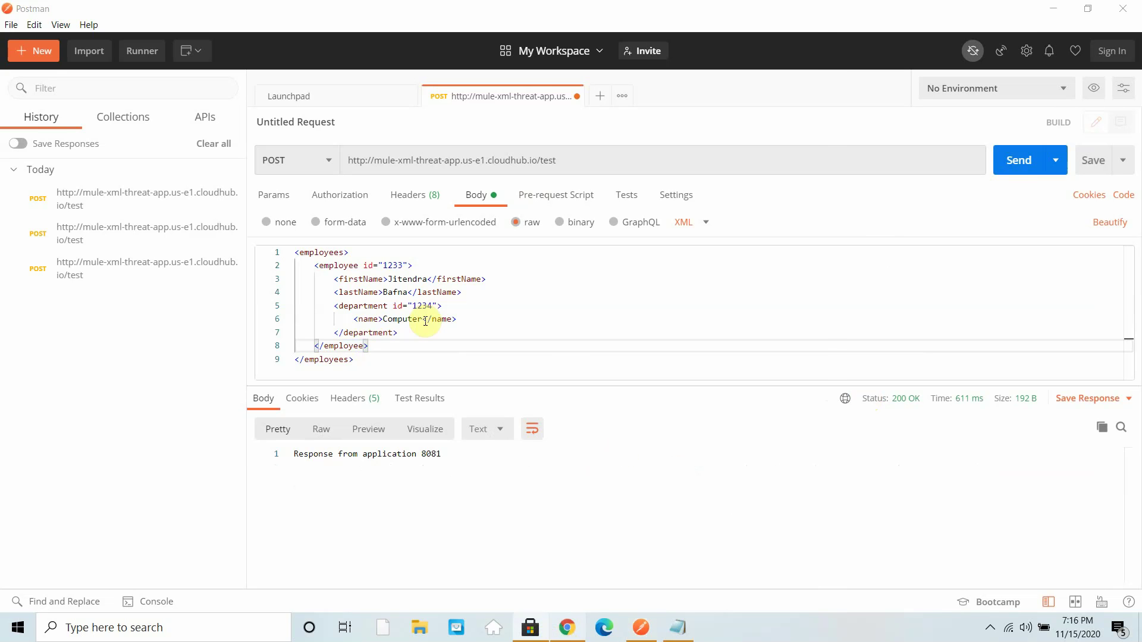
left_click(805, 7)
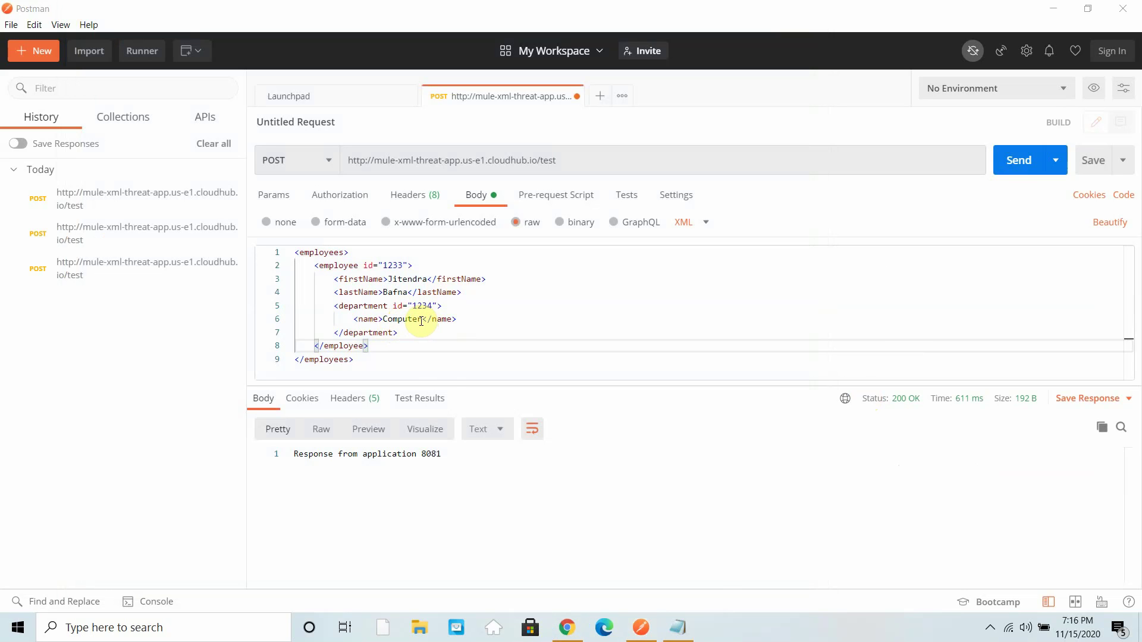
- Test the name Computer123 (400 text length error), then Computer12 (200 OK)
left_click(421, 321)
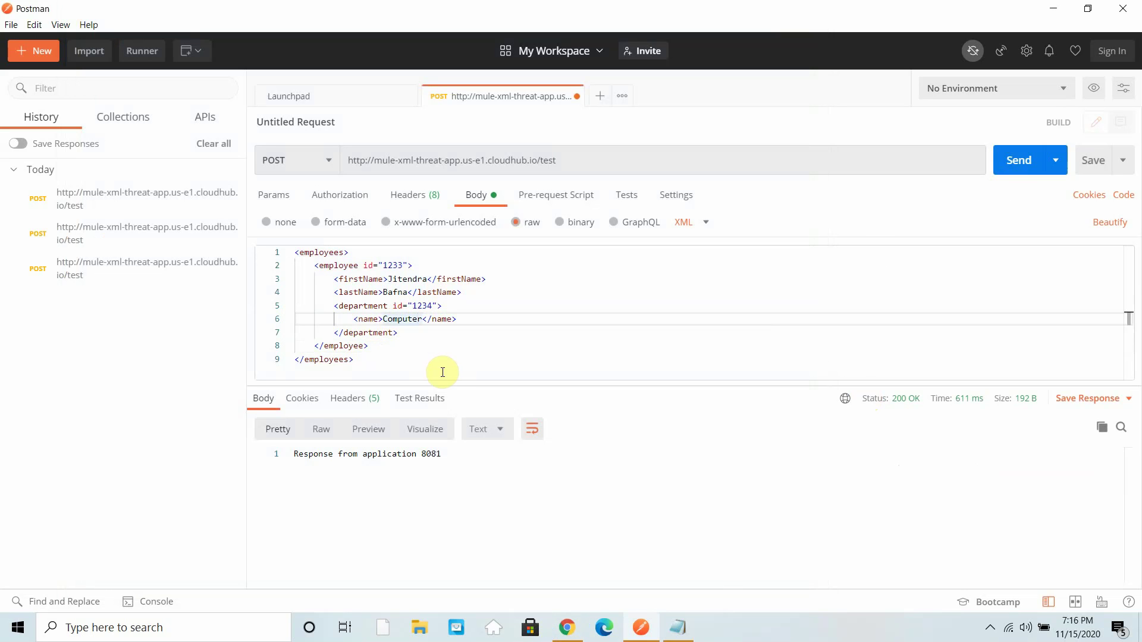
type("123")
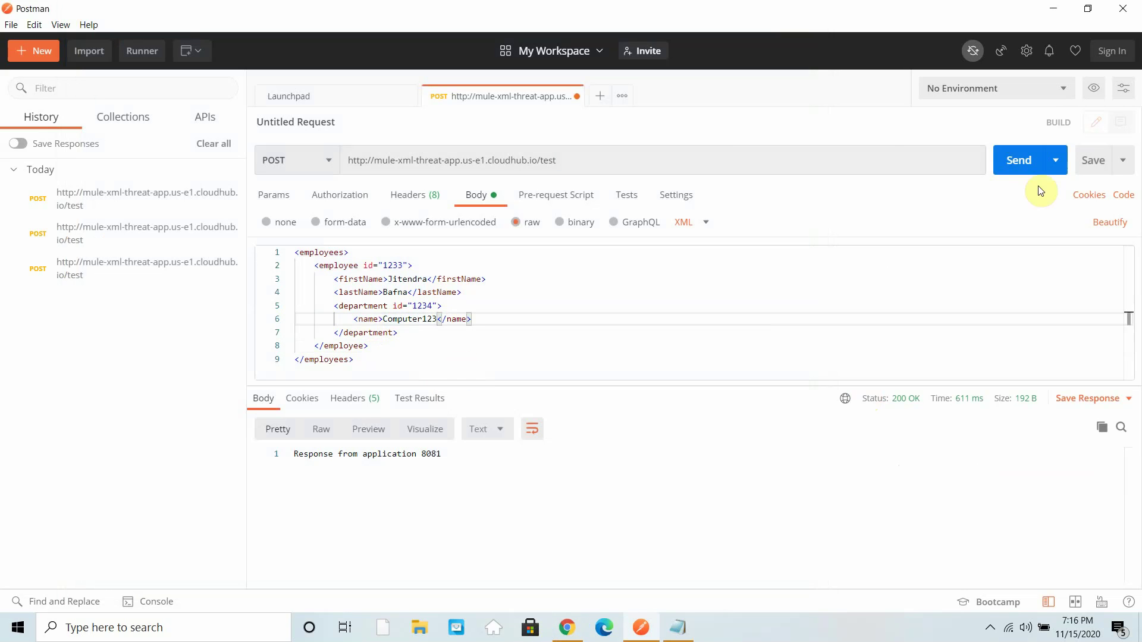
left_click(1006, 169)
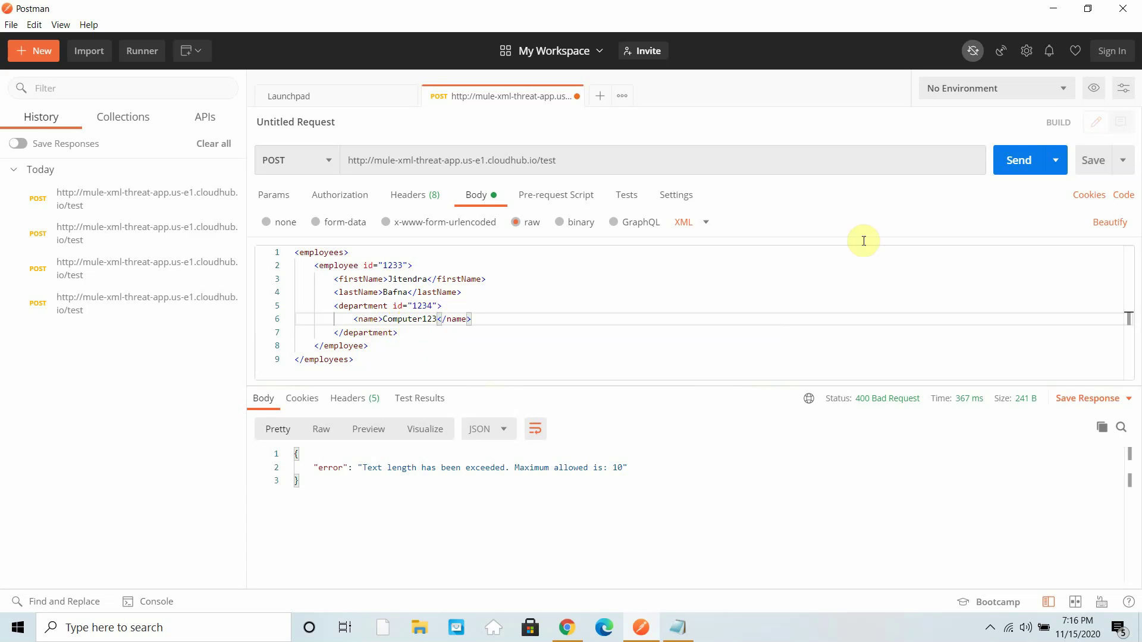
key("BackSpace")
left_click(1013, 164)
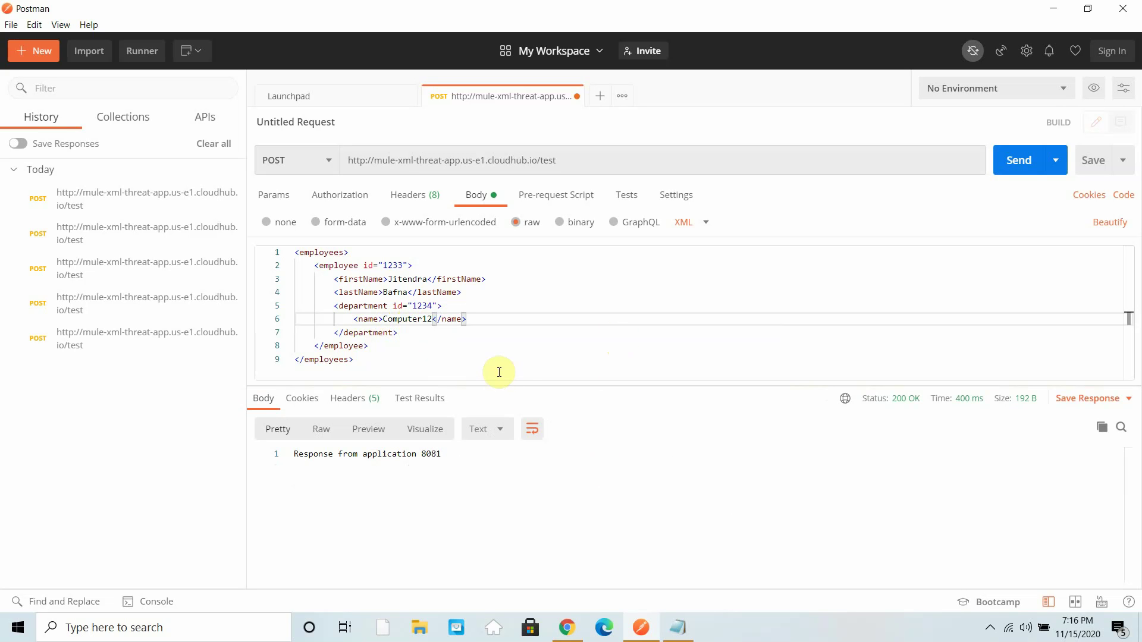
left_click(558, 624)
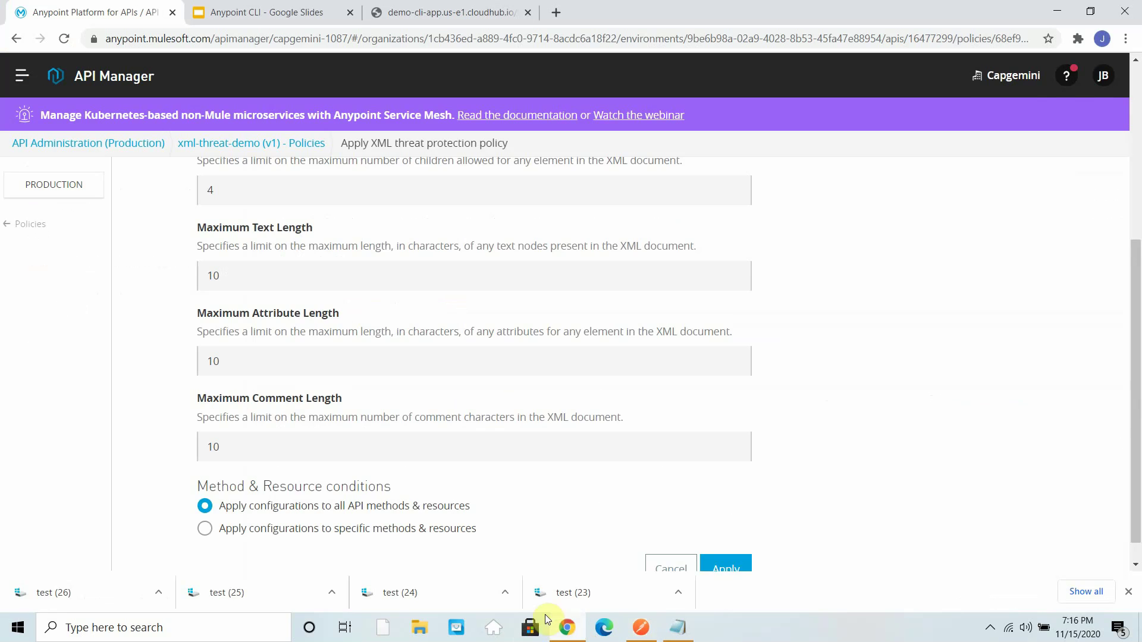
- Compare the policy's Maximum Node Depth of 4 with the XML body's employees, employee and name nesting
scroll(376, 332, "up", 5)
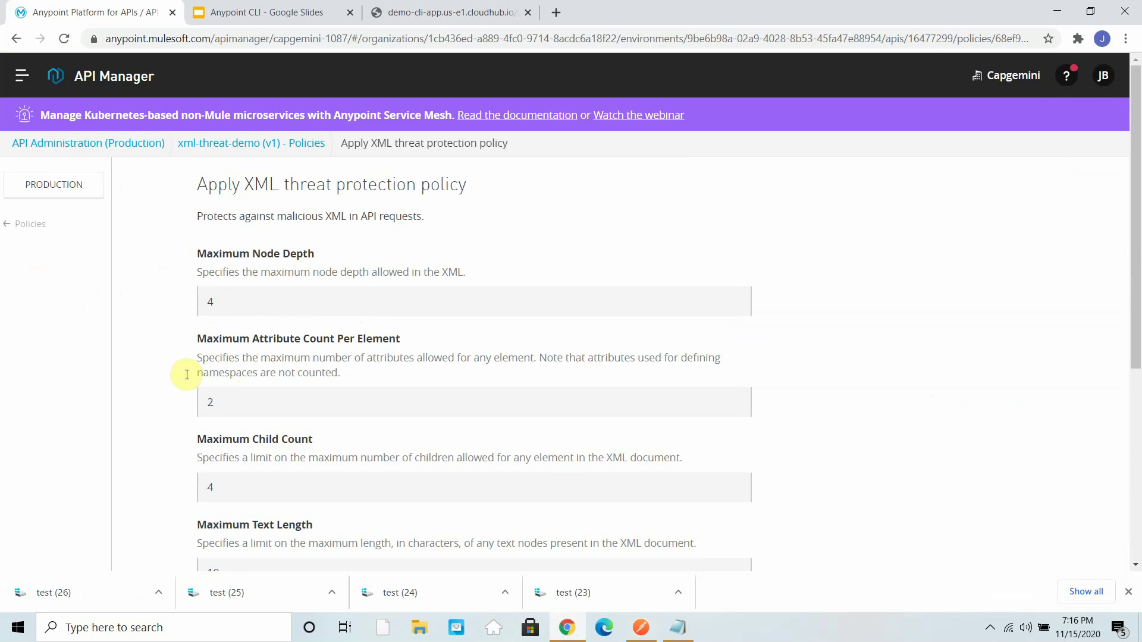
left_click(1057, 11)
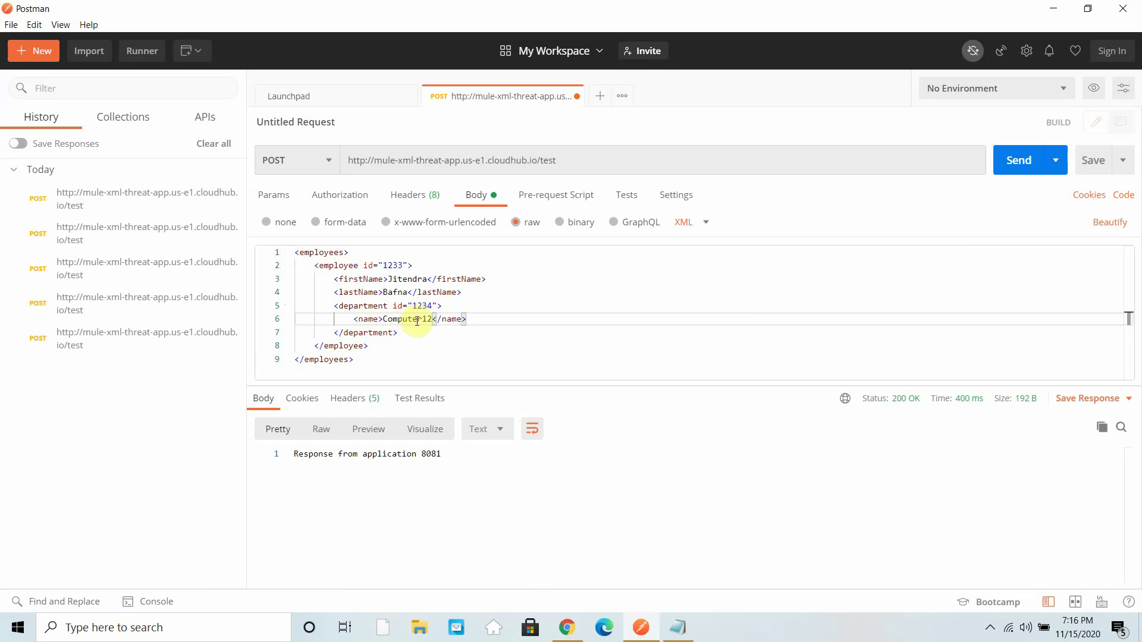
left_click_drag(297, 254, 418, 261)
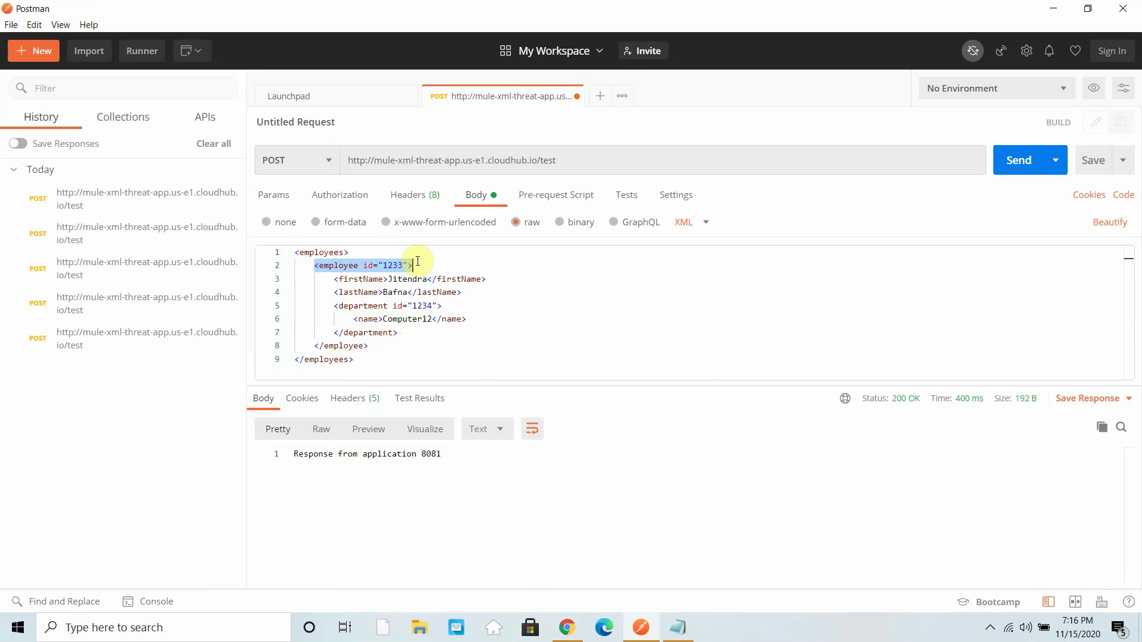
left_click_drag(334, 280, 467, 306)
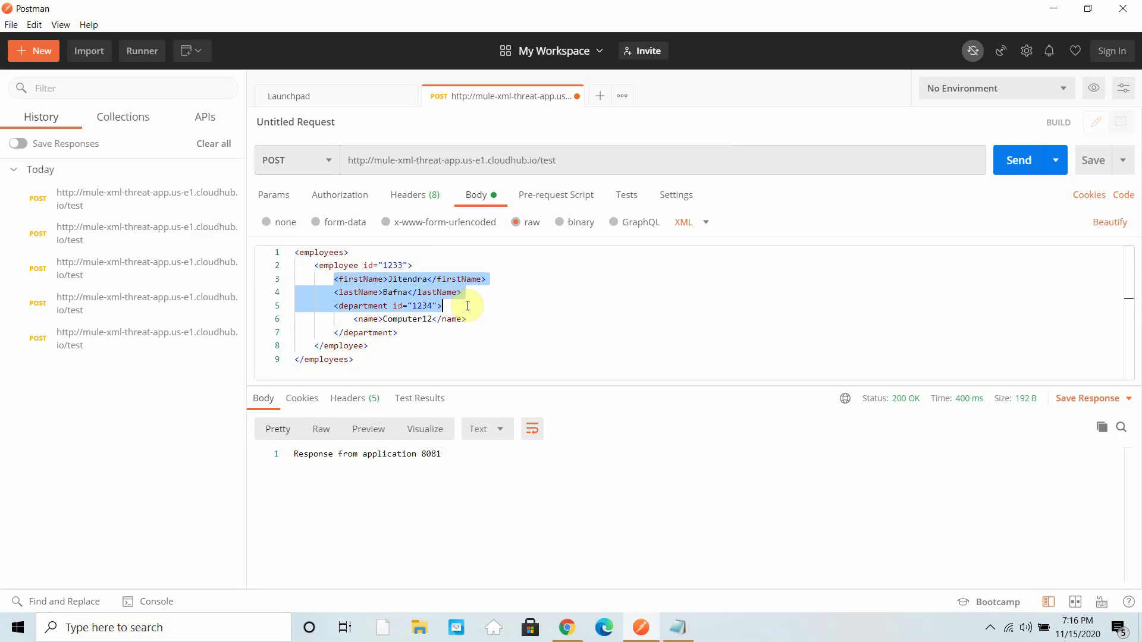
left_click_drag(354, 319, 467, 319)
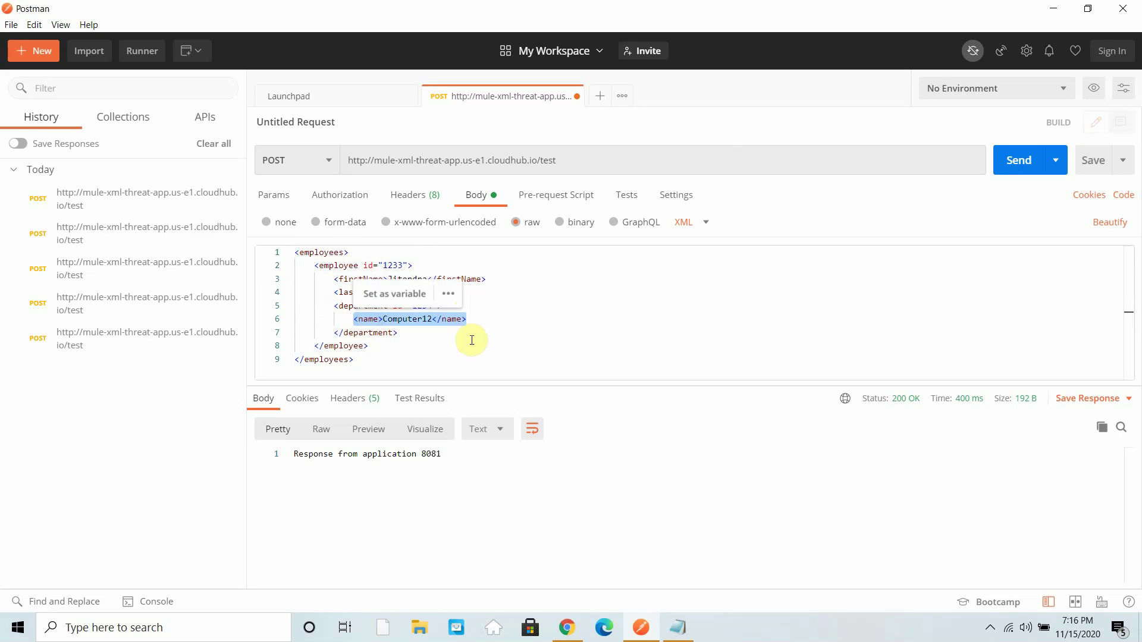
left_click(472, 317)
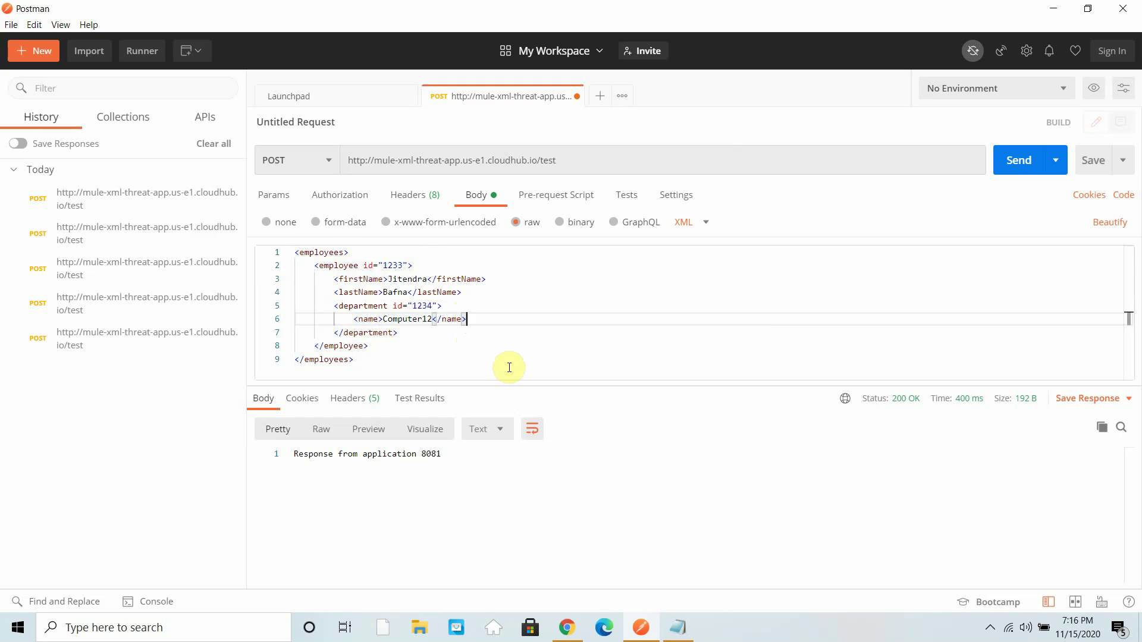
- Add an empty line below the Computer12 name element in the XML body
left_click(564, 633)
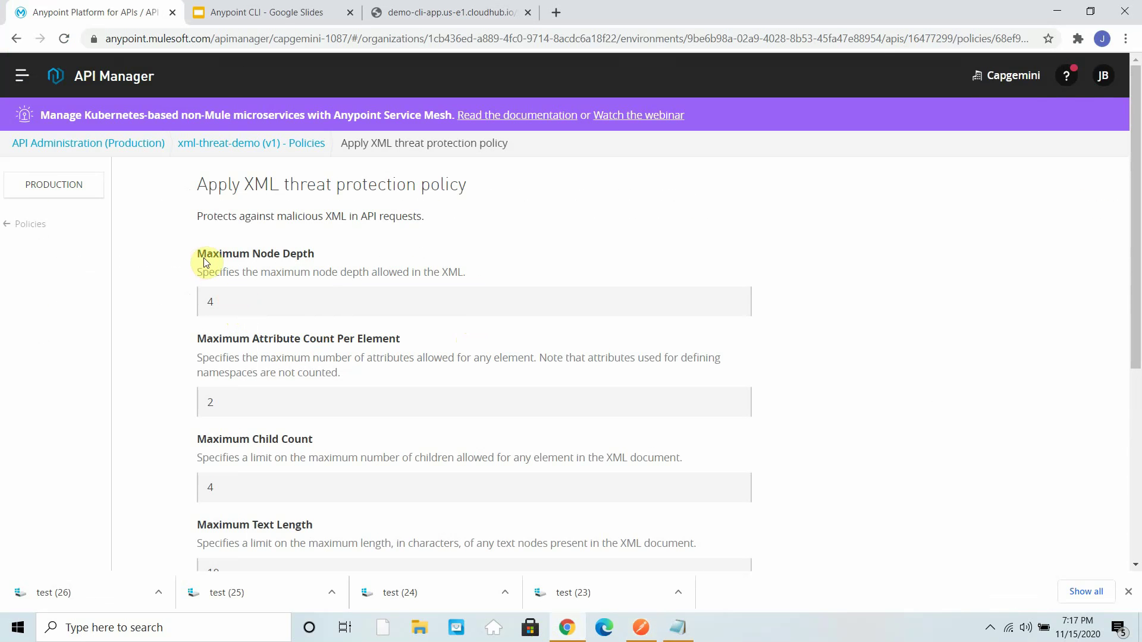
left_click(1057, 11)
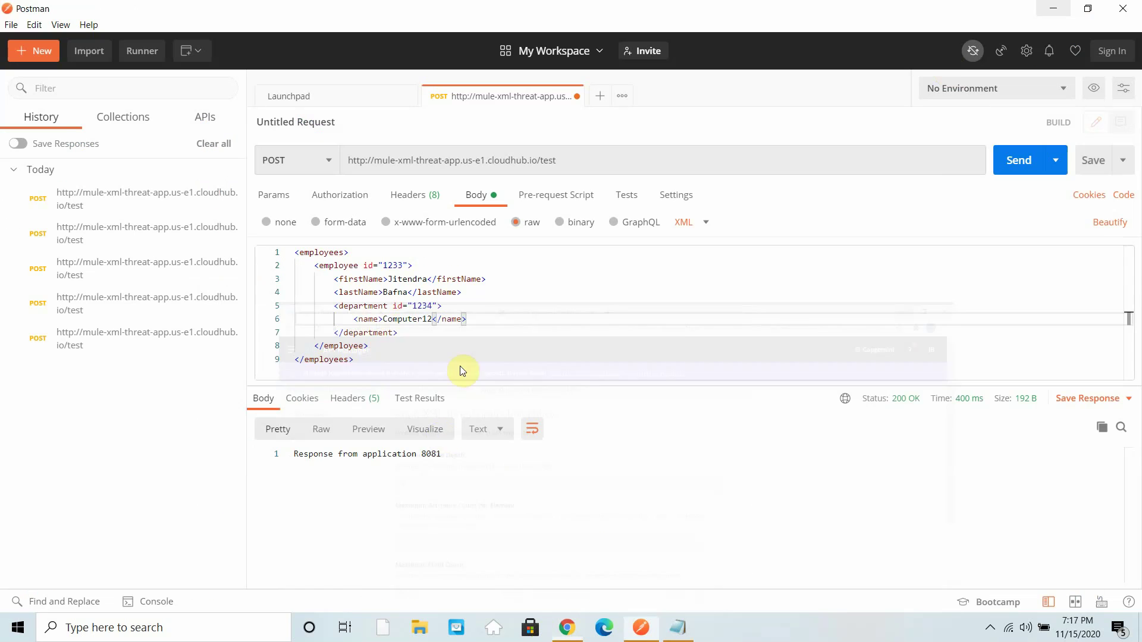
key("Return")
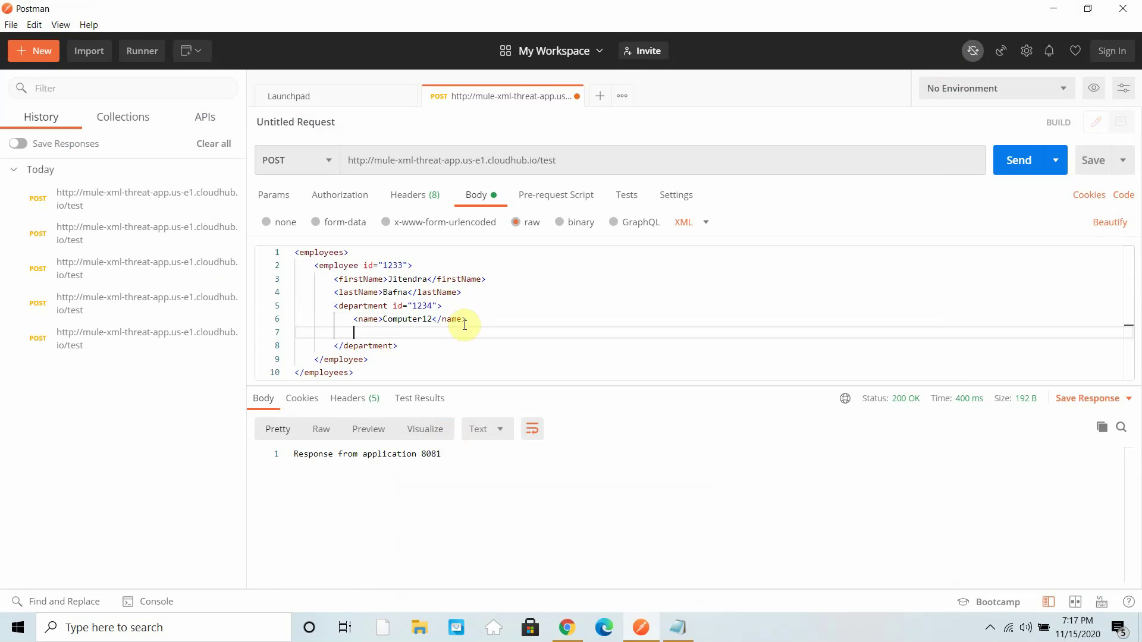
- Nest a <deptName>Computer</deptName> element inside the name element
double_click(430, 320)
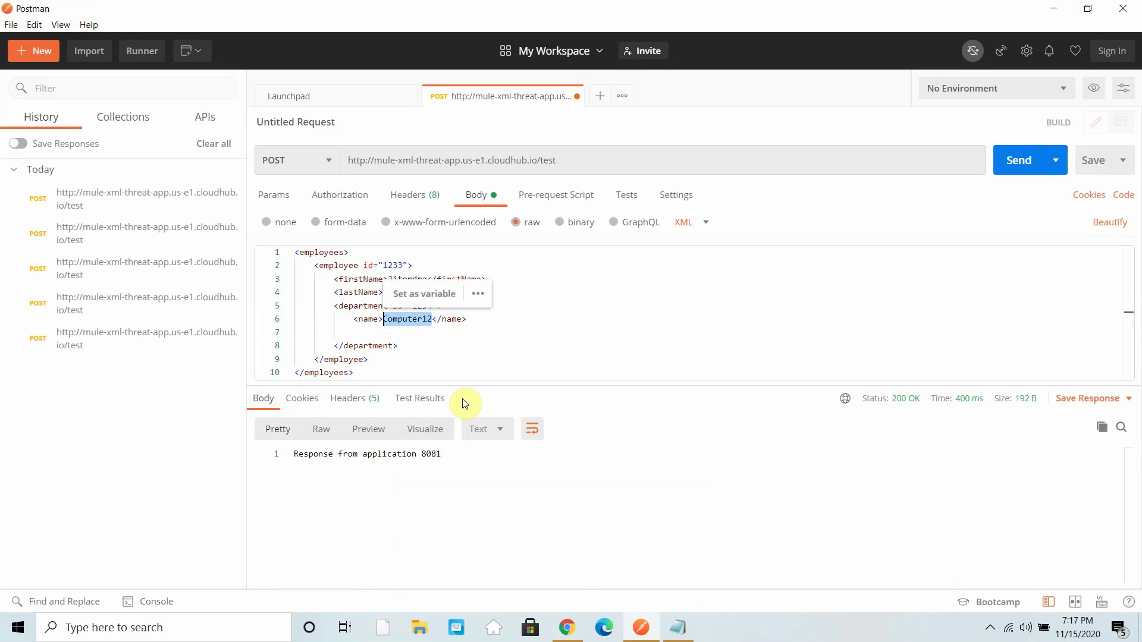
type("<")
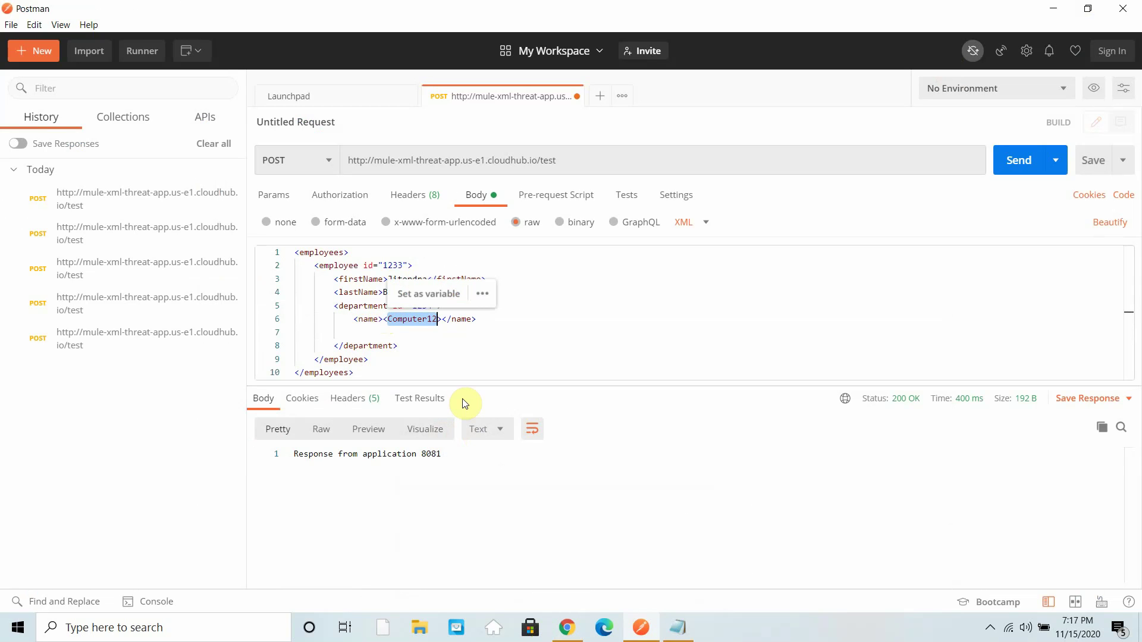
type("0")
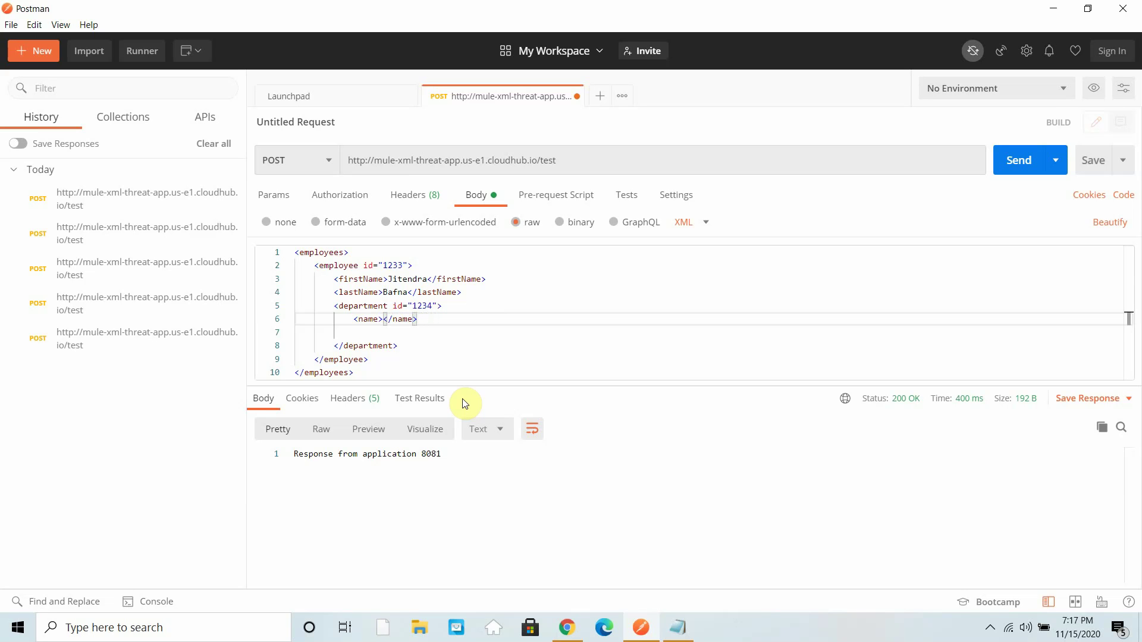
key("Return")
left_click(398, 322)
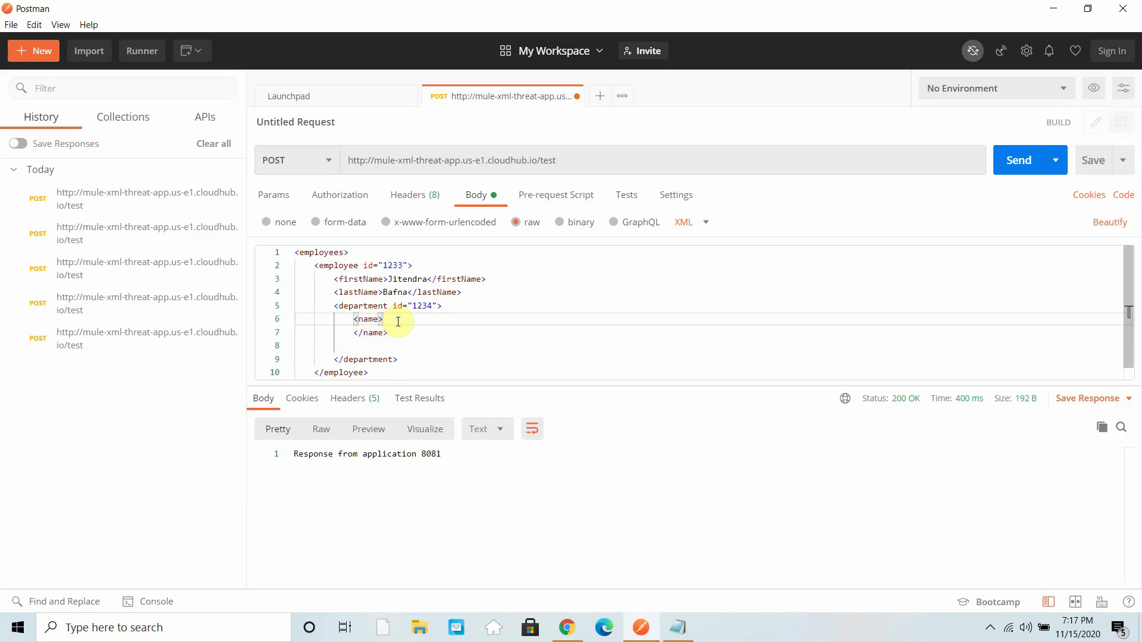
key("Return")
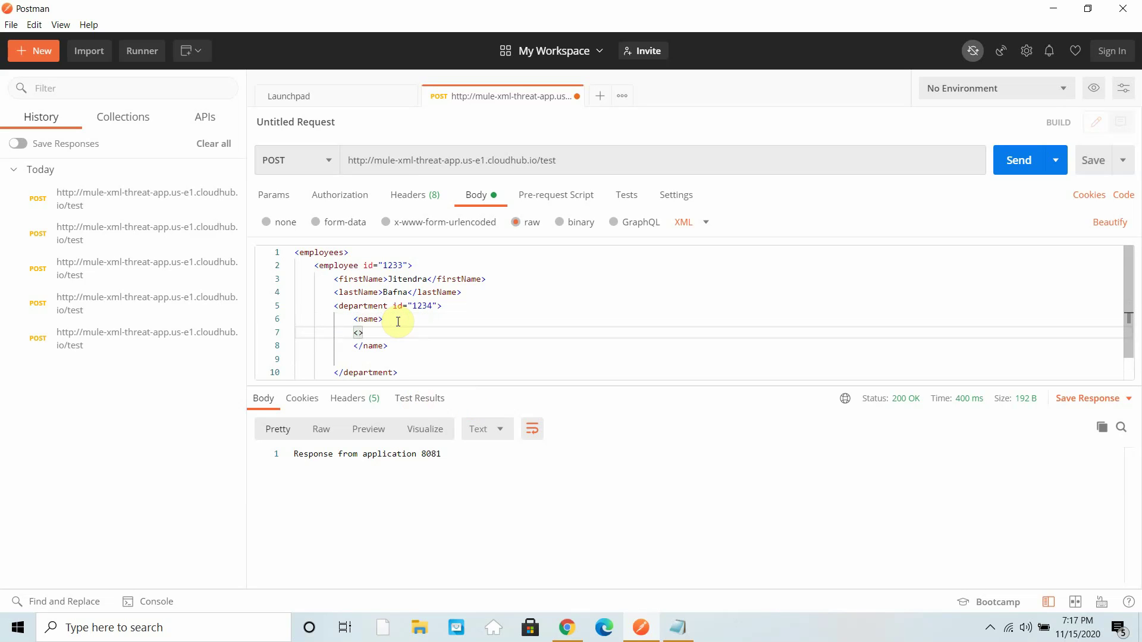
type("<deptName></de>")
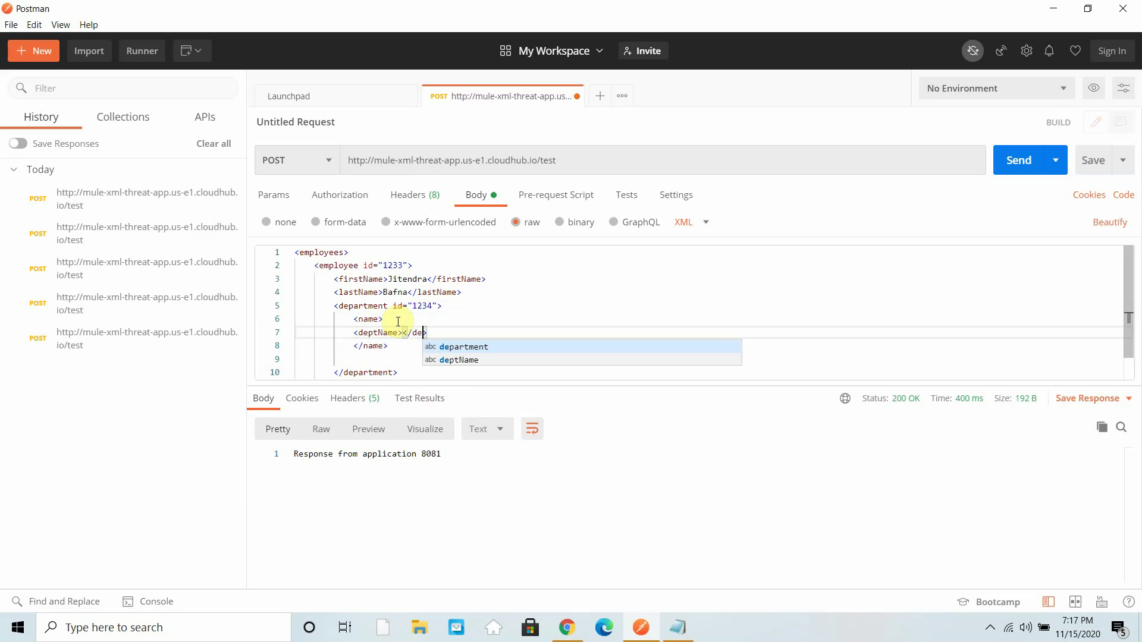
key("Down")
key("Return")
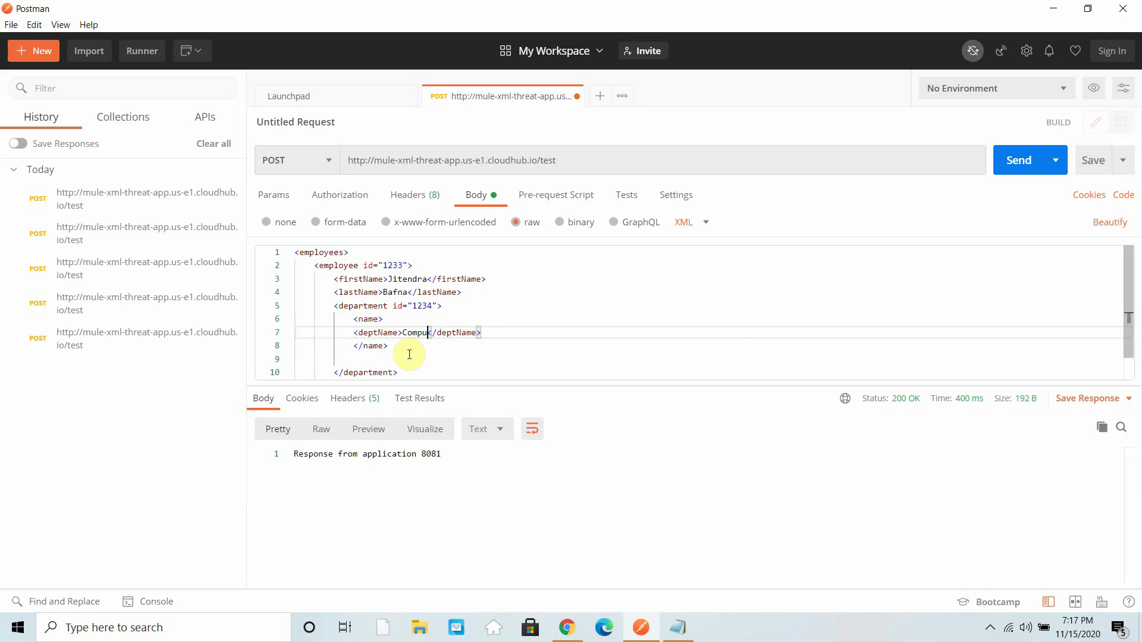
- Beautify the XML body and trace its five nesting levels
left_click(1110, 223)
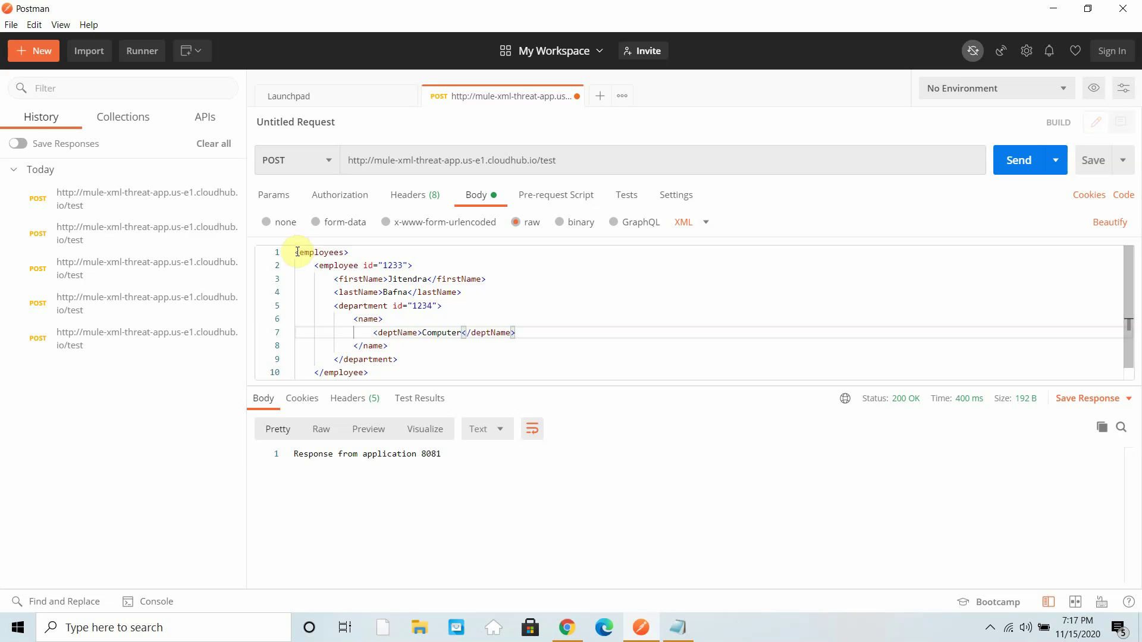
left_click_drag(310, 266, 416, 260)
left_click_drag(334, 279, 454, 305)
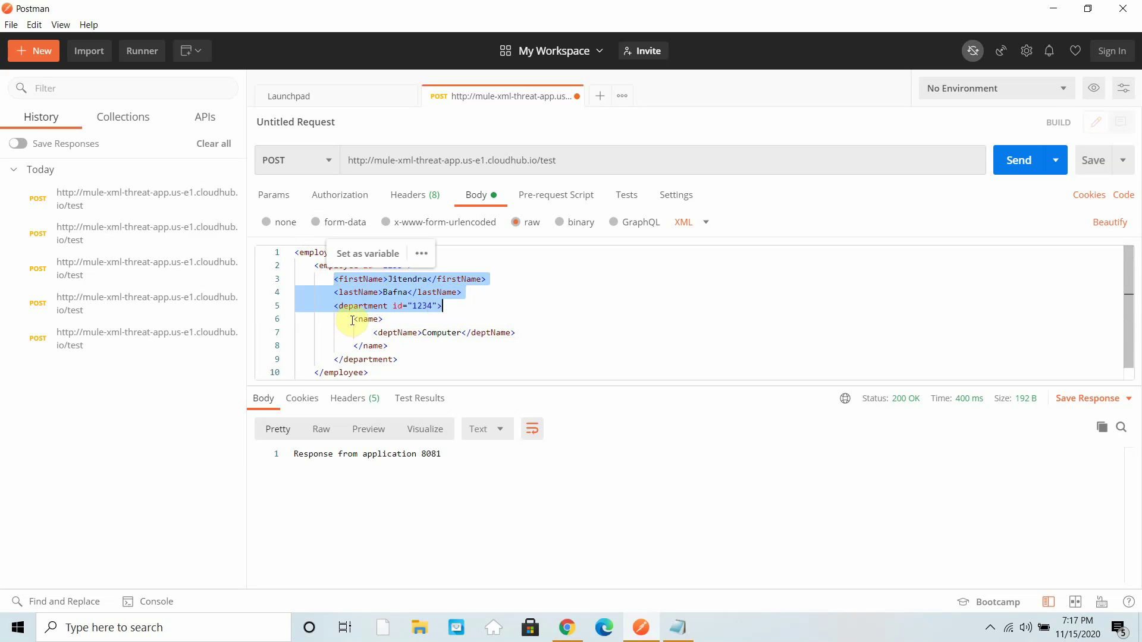
left_click_drag(353, 320, 518, 332)
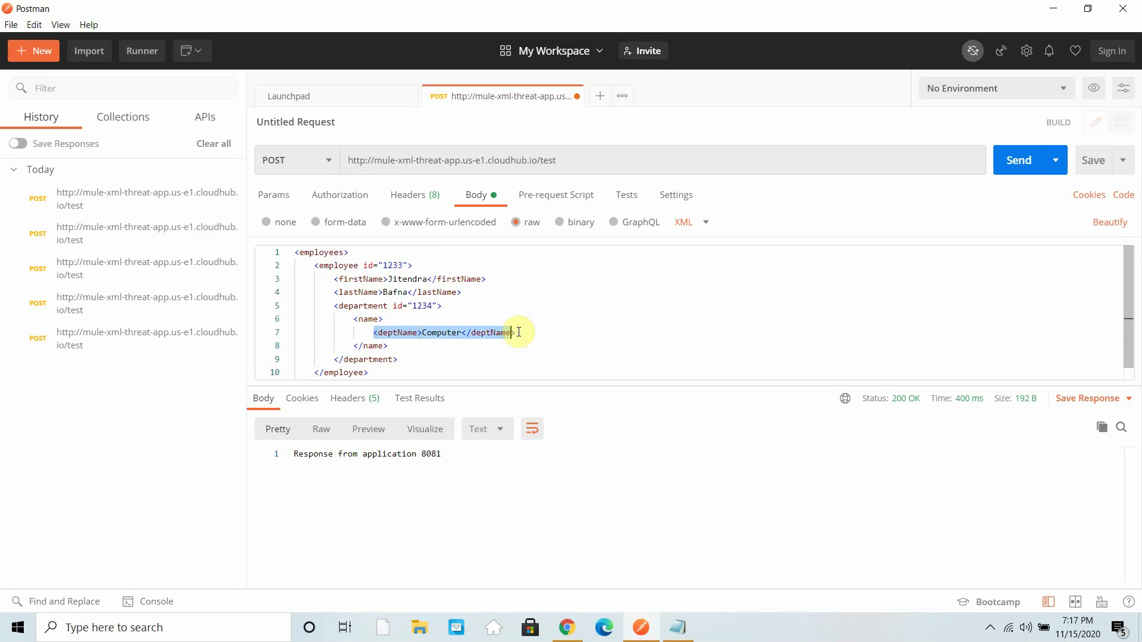
- Send the five-level body (400, node depth exceeds 4), then delete the deptName line
left_click(1019, 160)
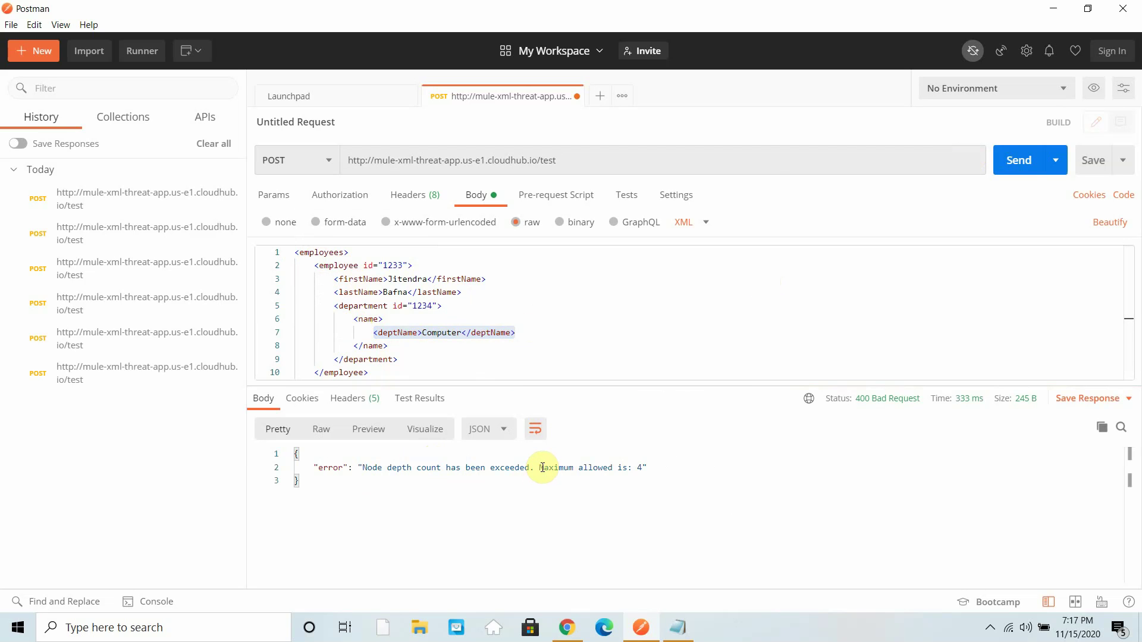
left_click_drag(540, 468, 683, 473)
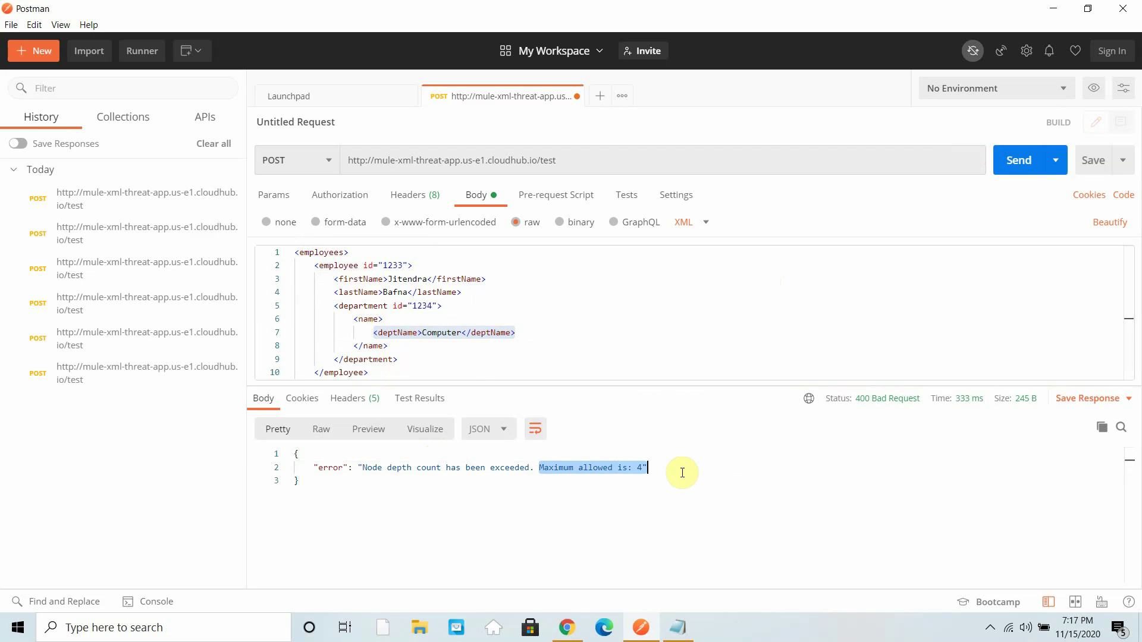
left_click(426, 357)
left_click_drag(531, 330, 265, 319)
left_click(505, 321)
left_click_drag(539, 336, 262, 339)
key("BackSpace")
key("BackSpace")
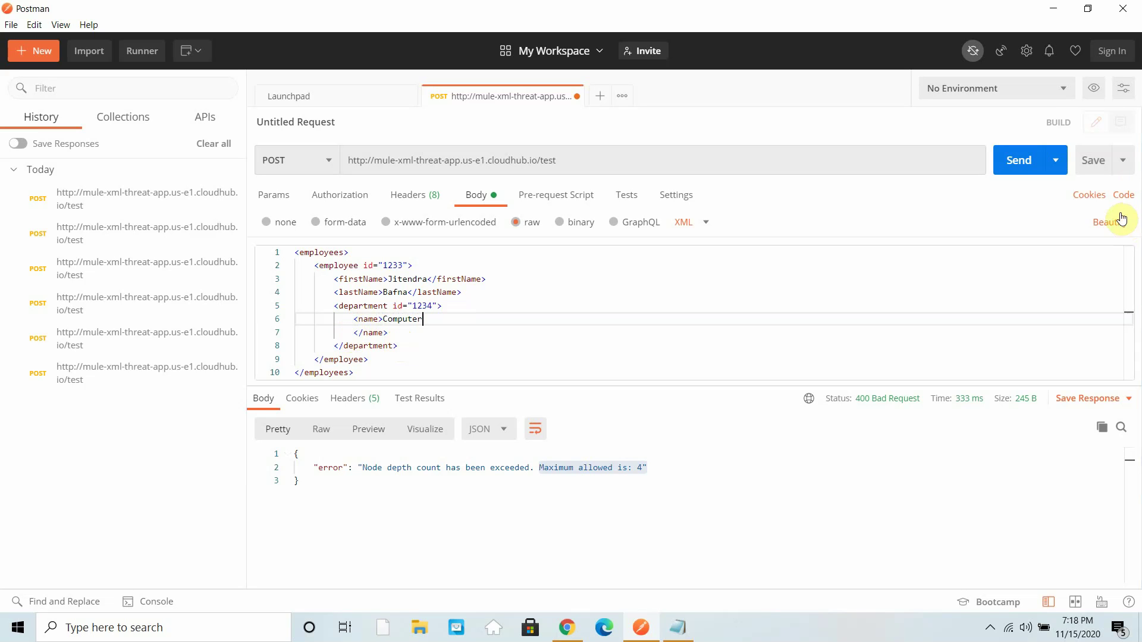
- Reformat the XML body and join the closing </name> tag back onto line 6
left_click(637, 345)
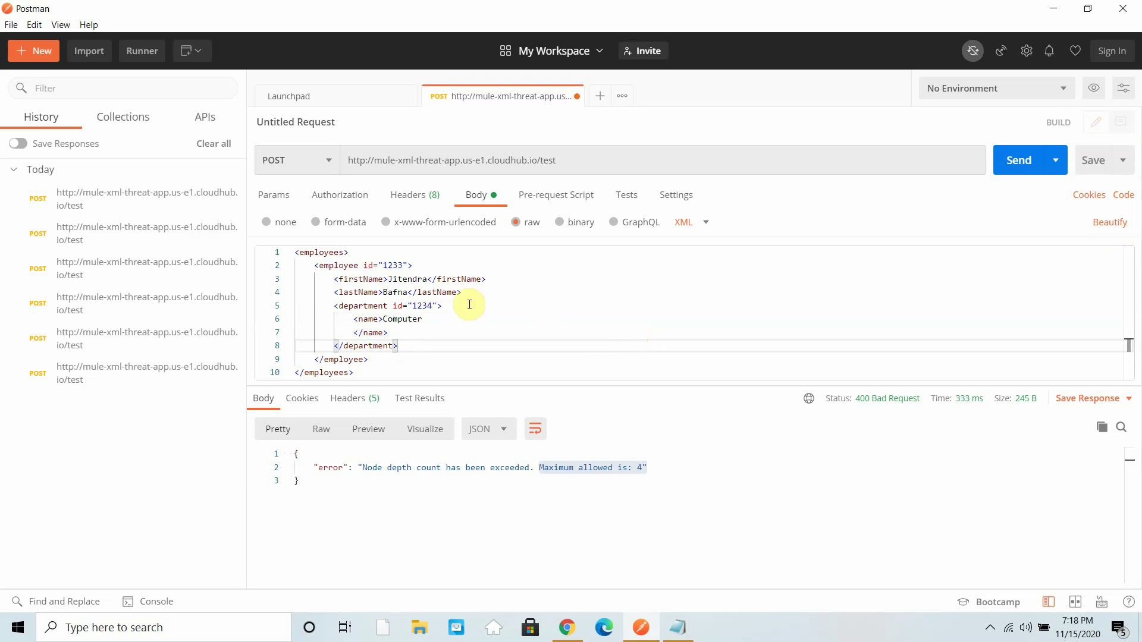
left_click(470, 303)
key("ctrl+a")
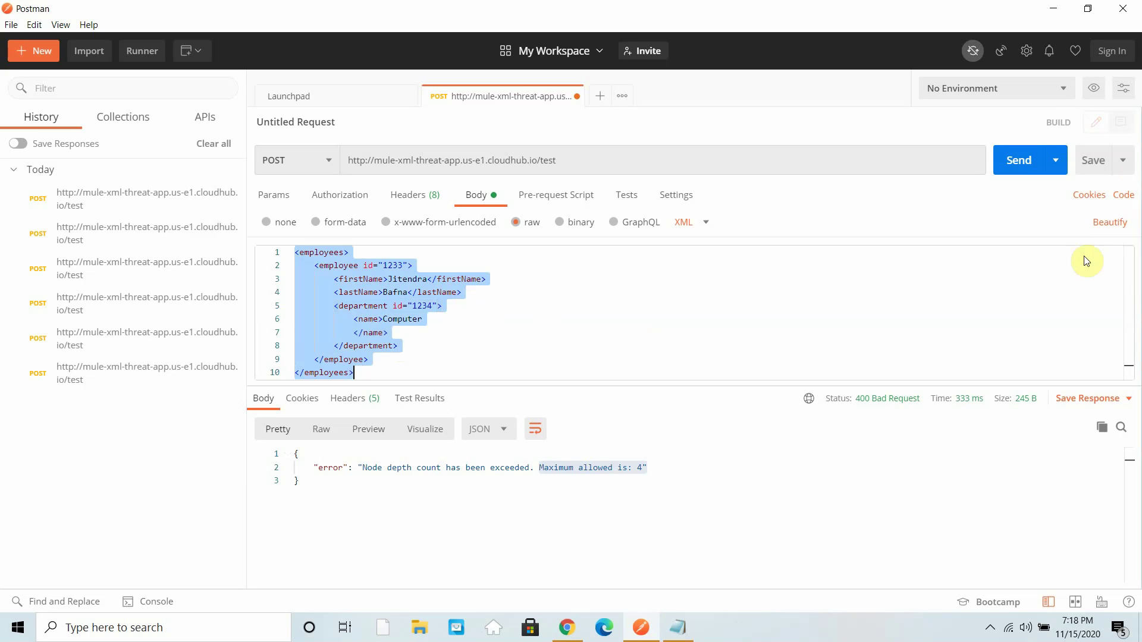
left_click(1121, 225)
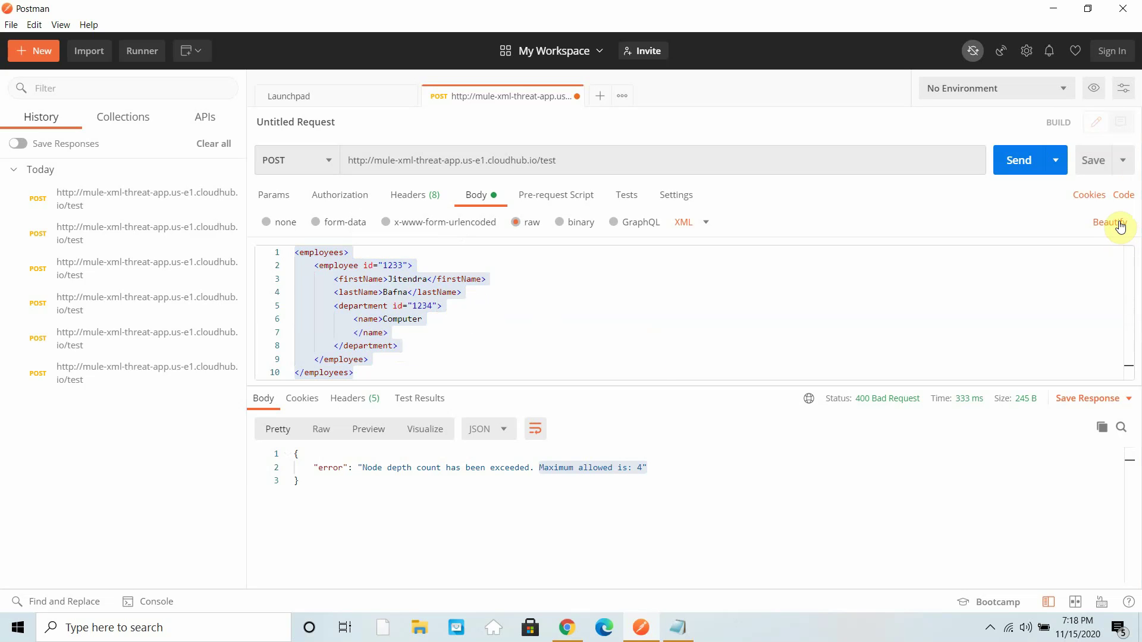
left_click(405, 334)
left_click_drag(352, 336, 220, 332)
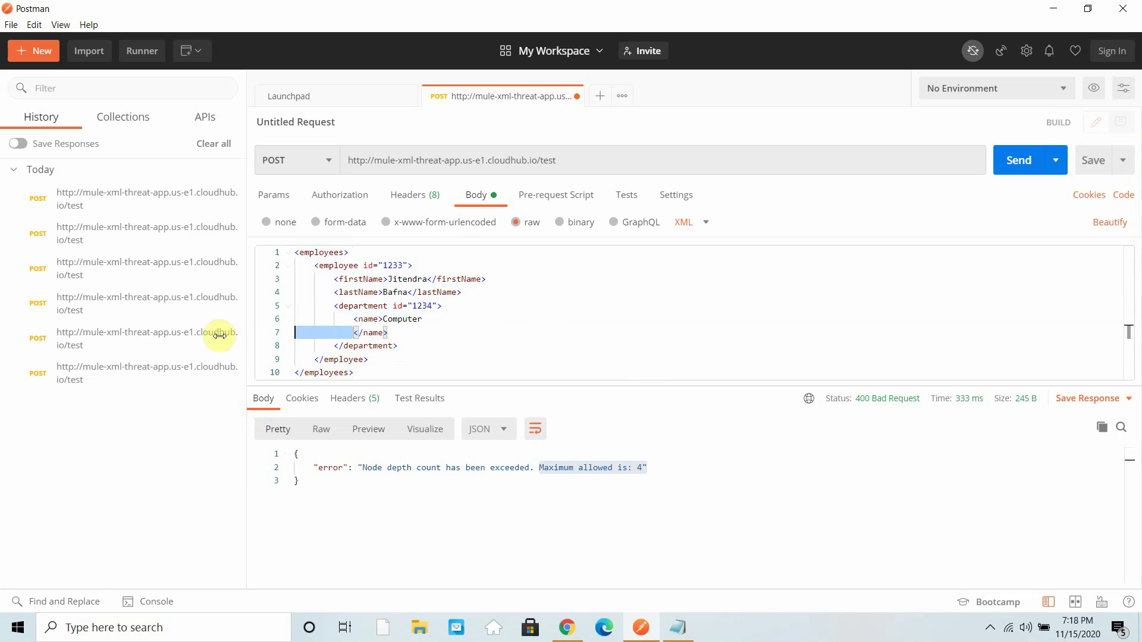
key("BackSpace")
key("BackSpace")
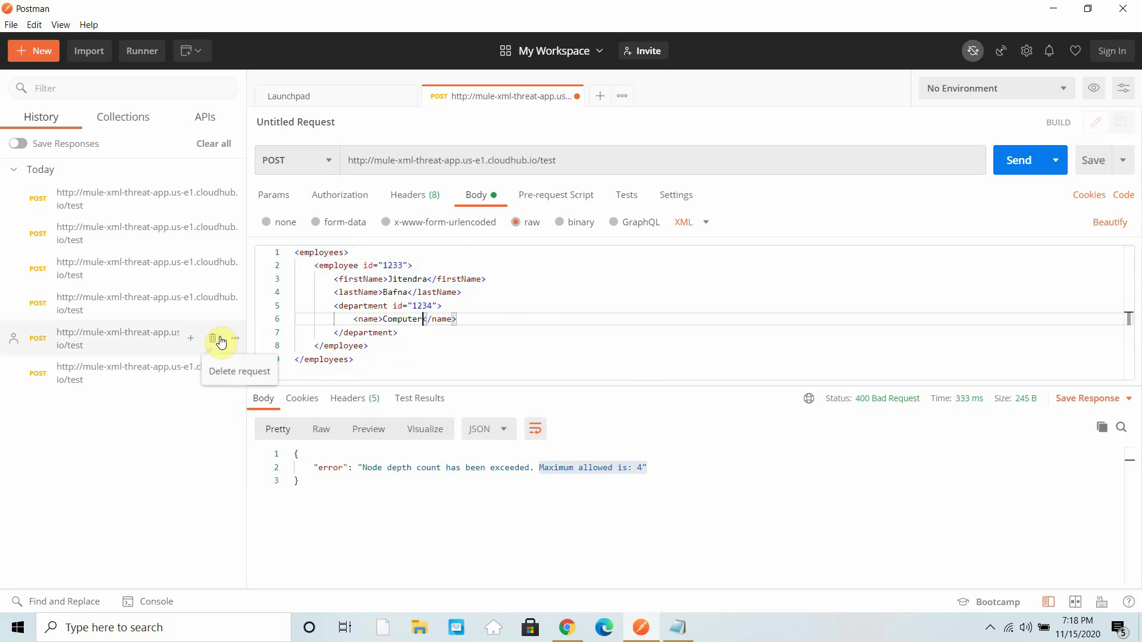
- Send the revised body for 200 OK, then view the policy's Maximum Attribute Count of 2
left_click(1028, 170)
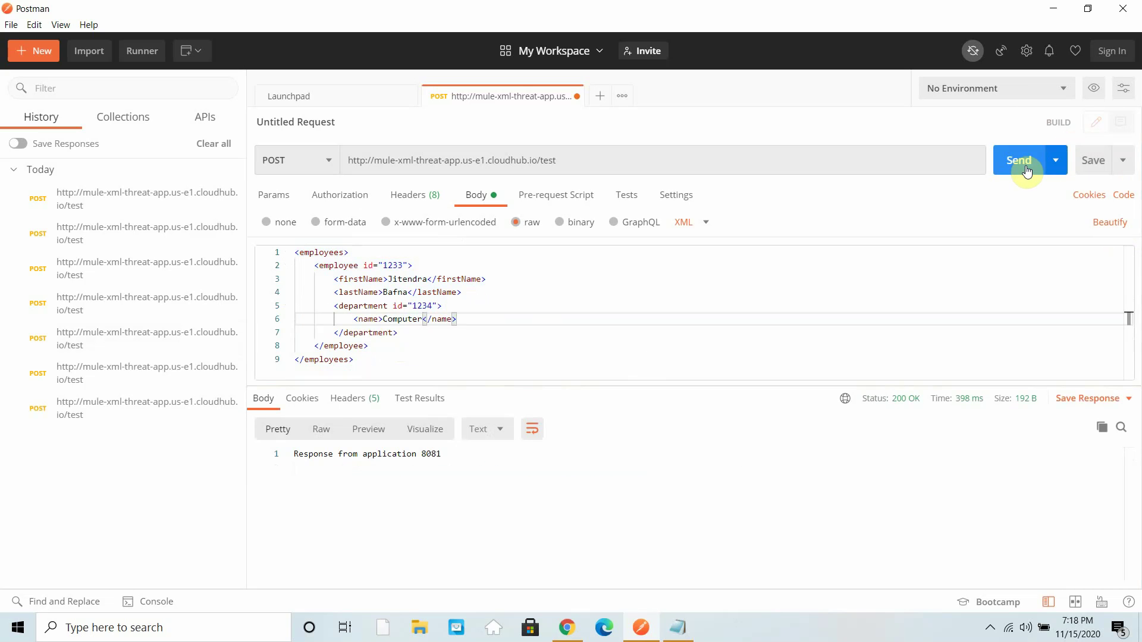
left_click(559, 634)
scroll(315, 387, "down", 3)
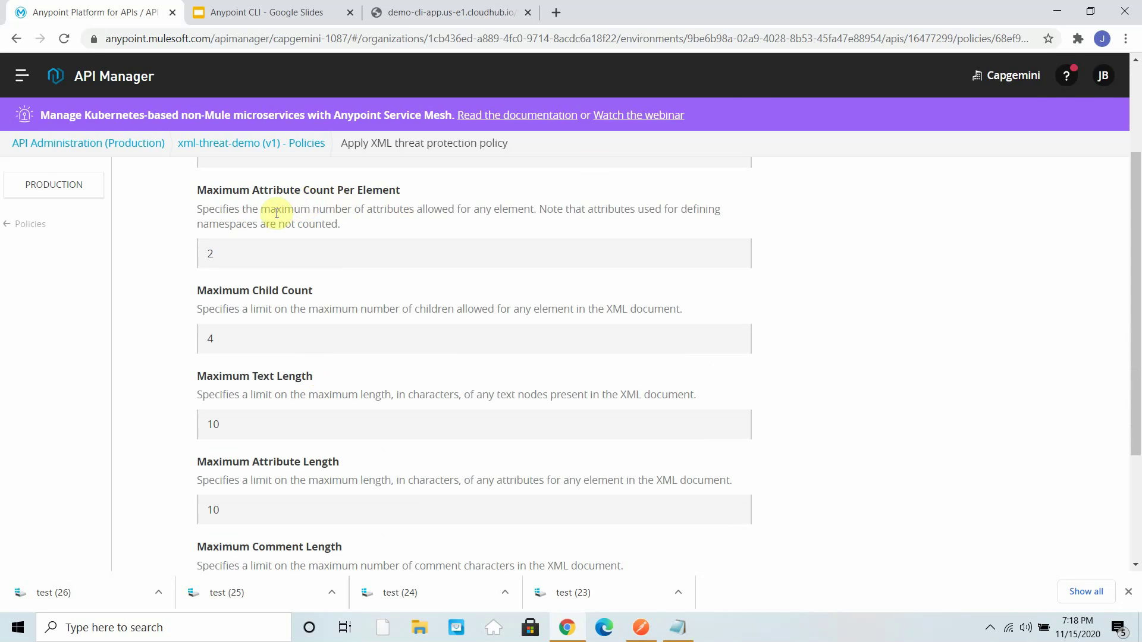
- Add name="xyz" and dept attributes to employee; send, getting 400 attribute count exceeds maximum 2
left_click(1068, 11)
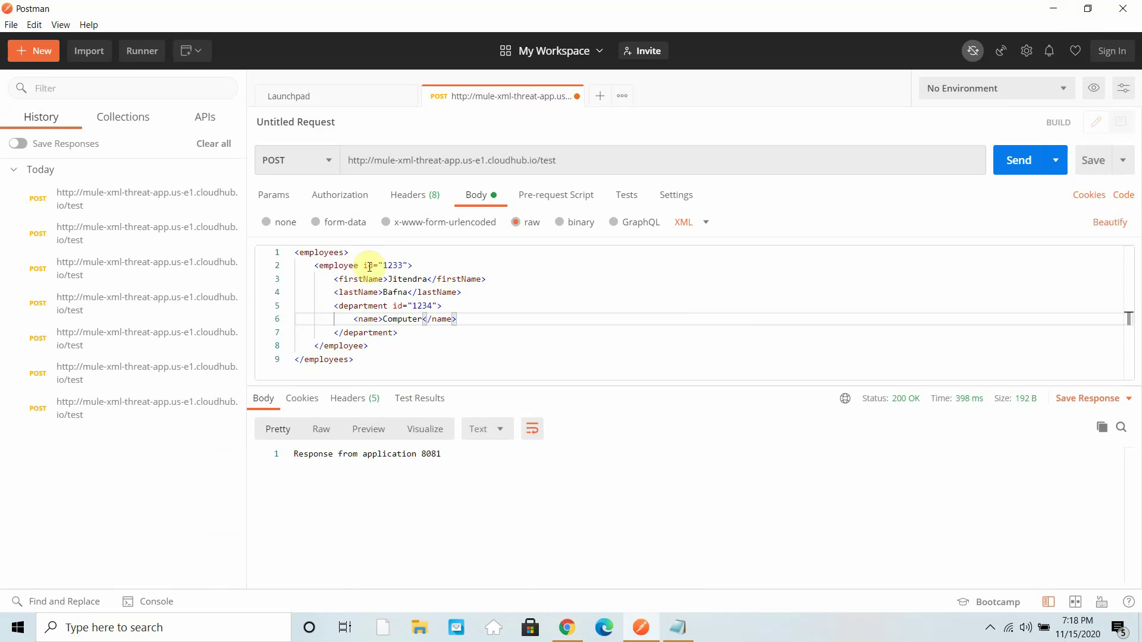
left_click(409, 266)
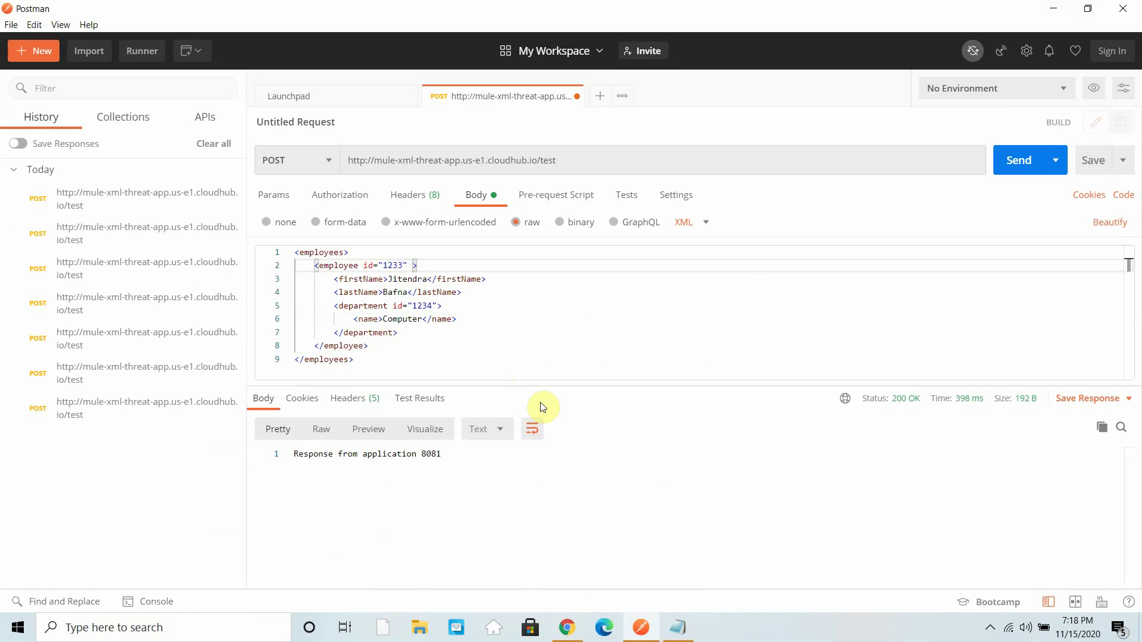
type("name=\"xyz")
left_click(1018, 160)
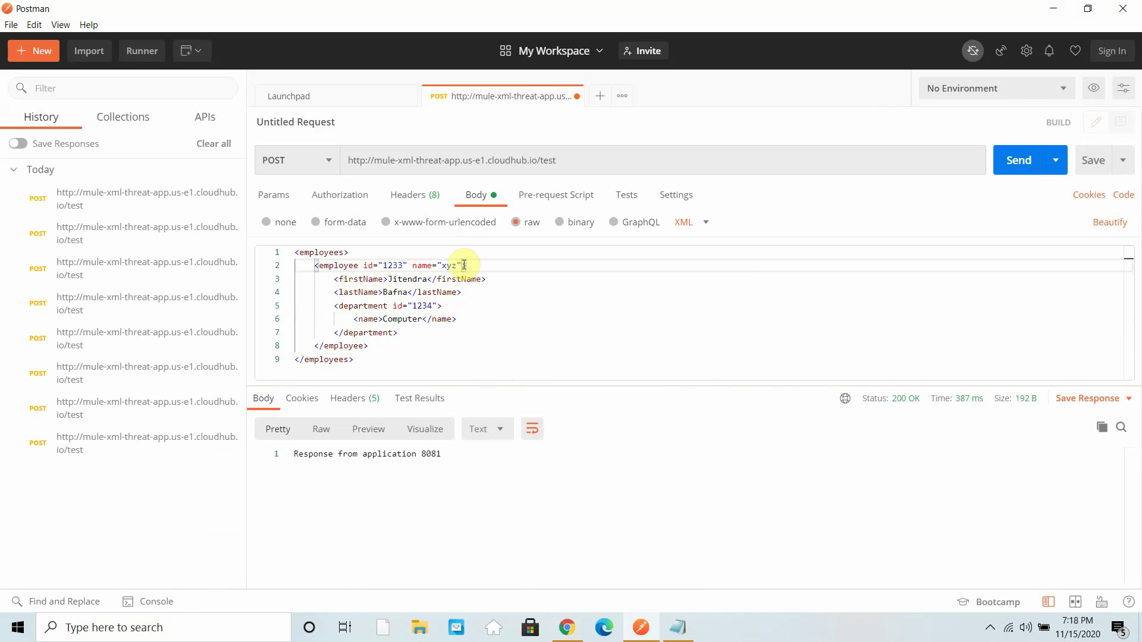
type("d")
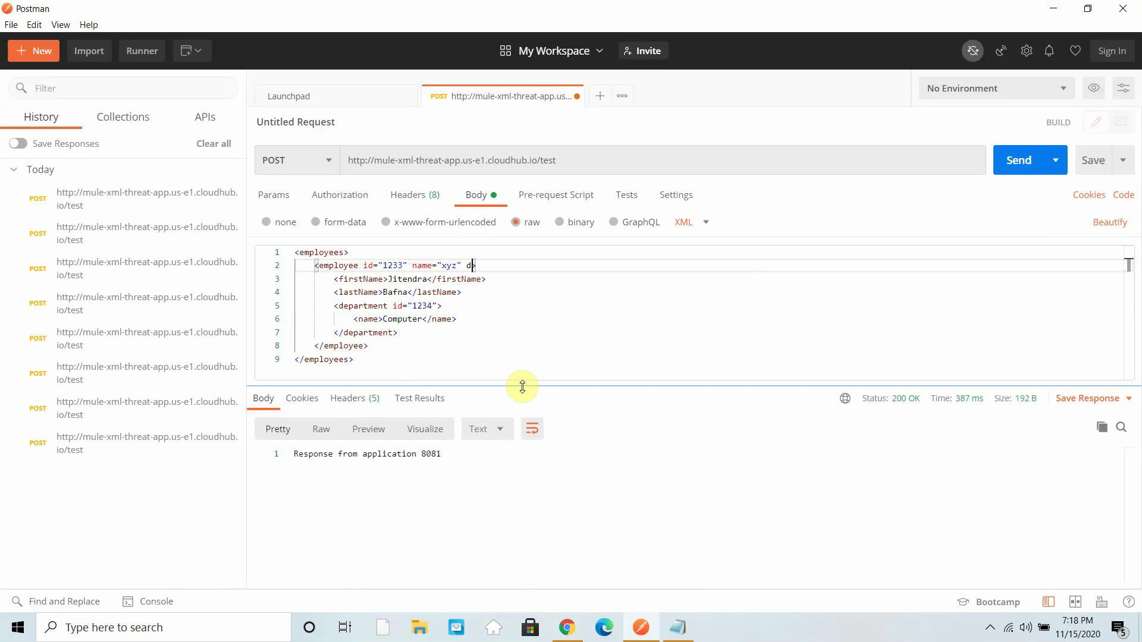
type("ept=\"abc")
left_click(1028, 169)
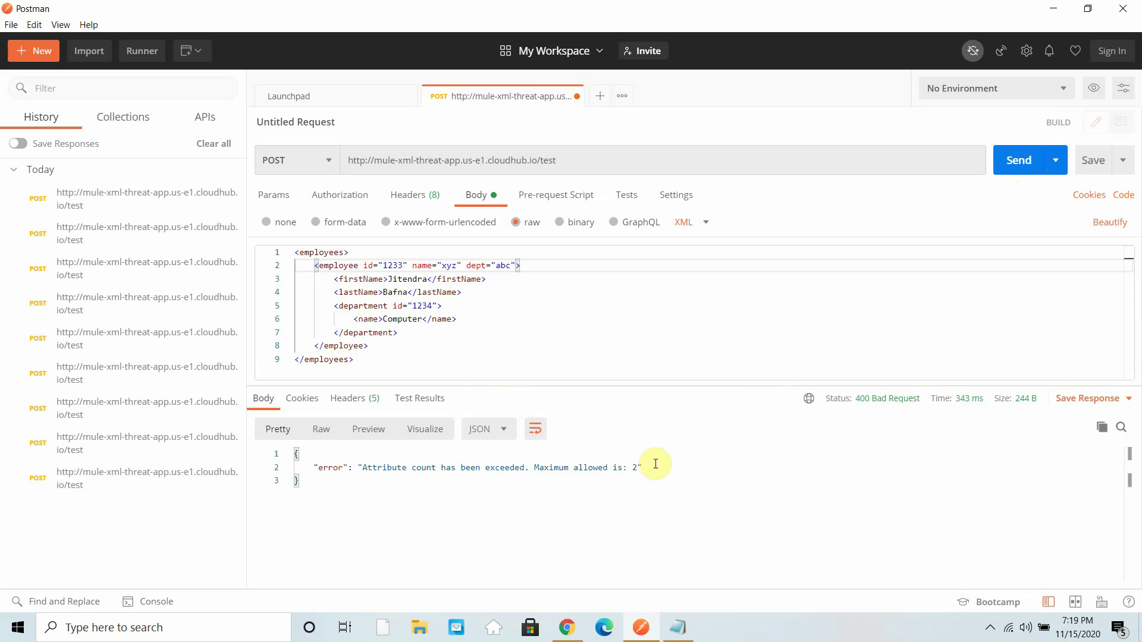
left_click(569, 628)
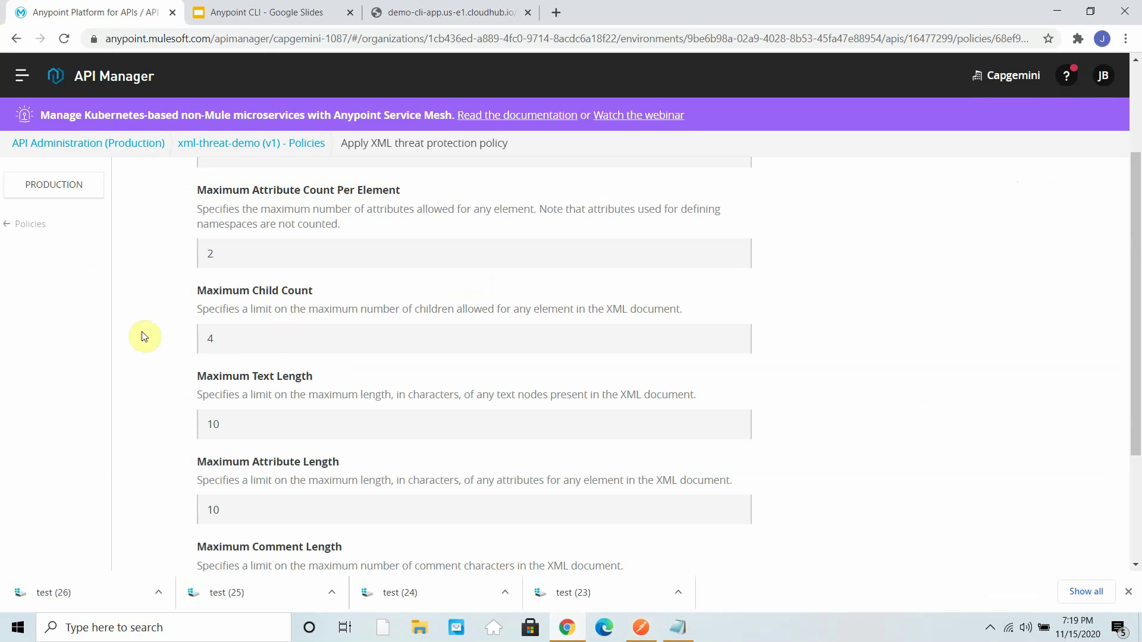
- Move the name and dept attributes from employee onto department and send the request
left_click(1057, 10)
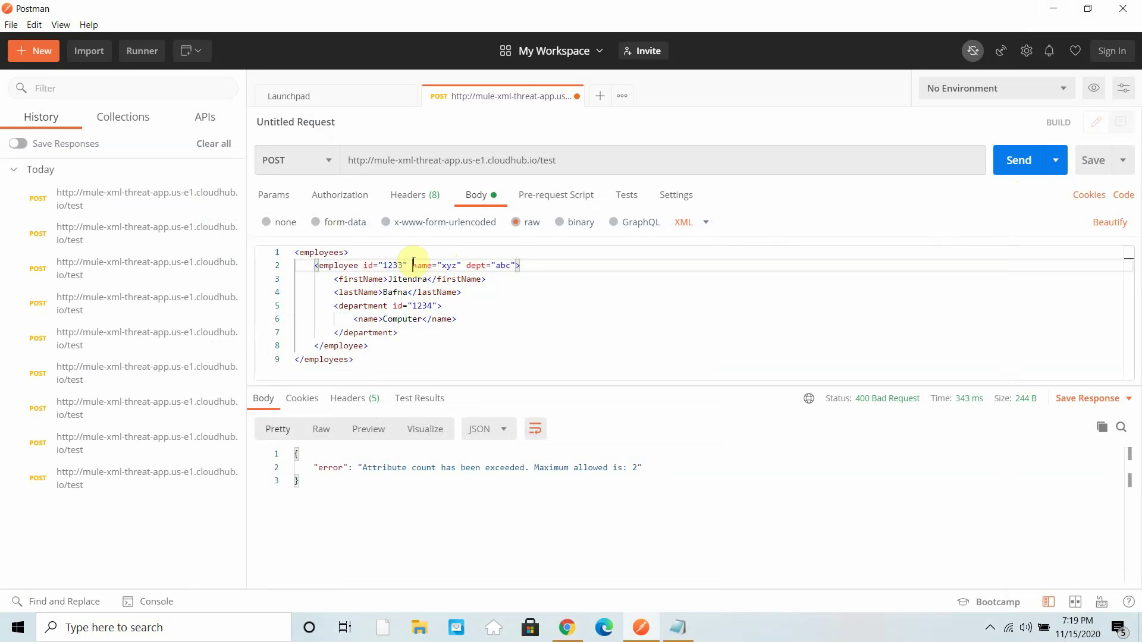
left_click_drag(413, 265, 461, 265)
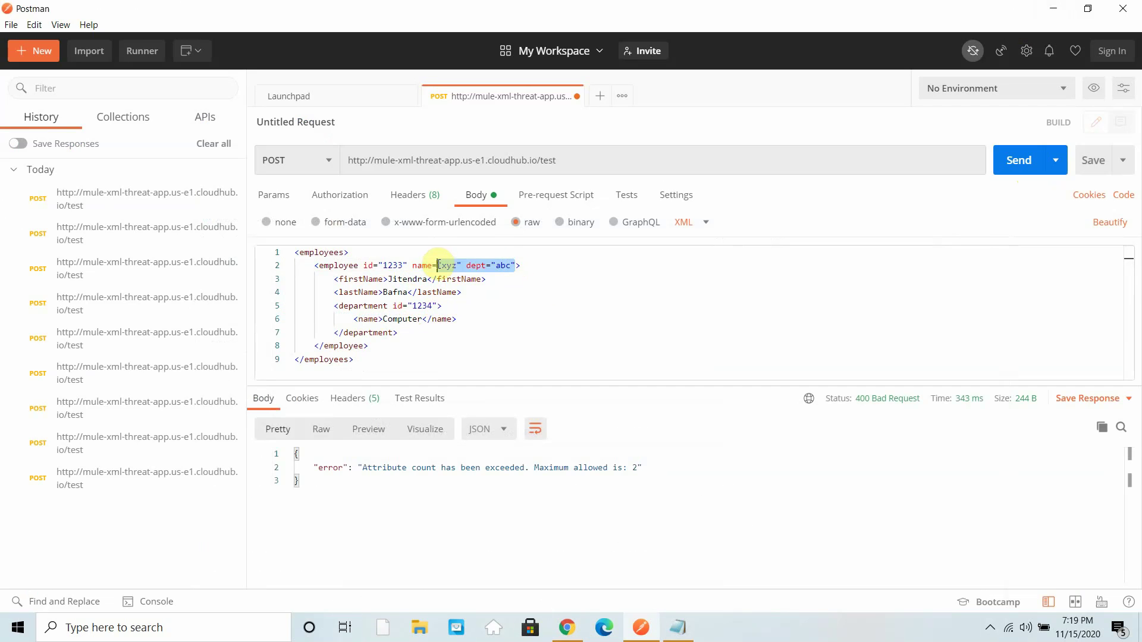
left_click(571, 291)
left_click_drag(516, 265, 415, 267)
key("ctrl+c")
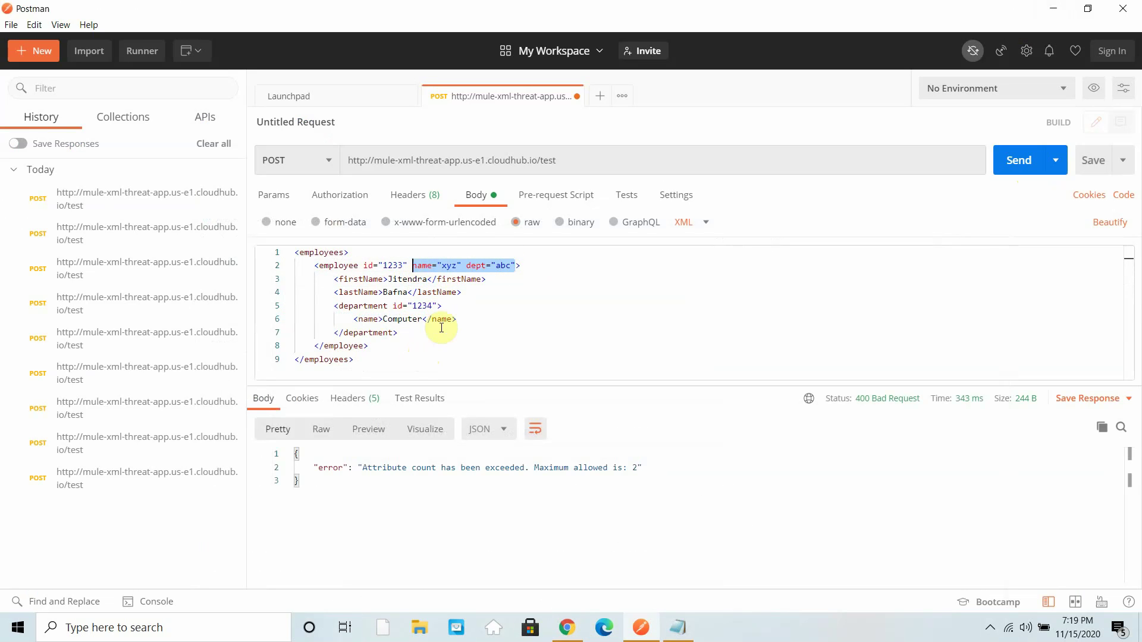
key("Delete")
left_click(440, 305)
key("ctrl+v")
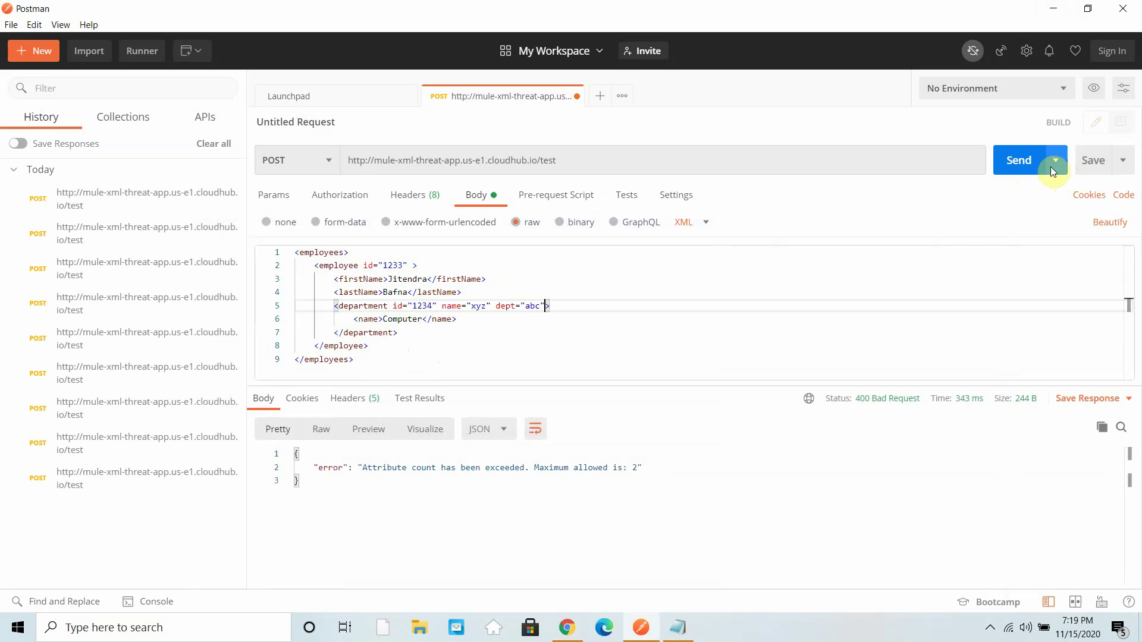
left_click(1019, 160)
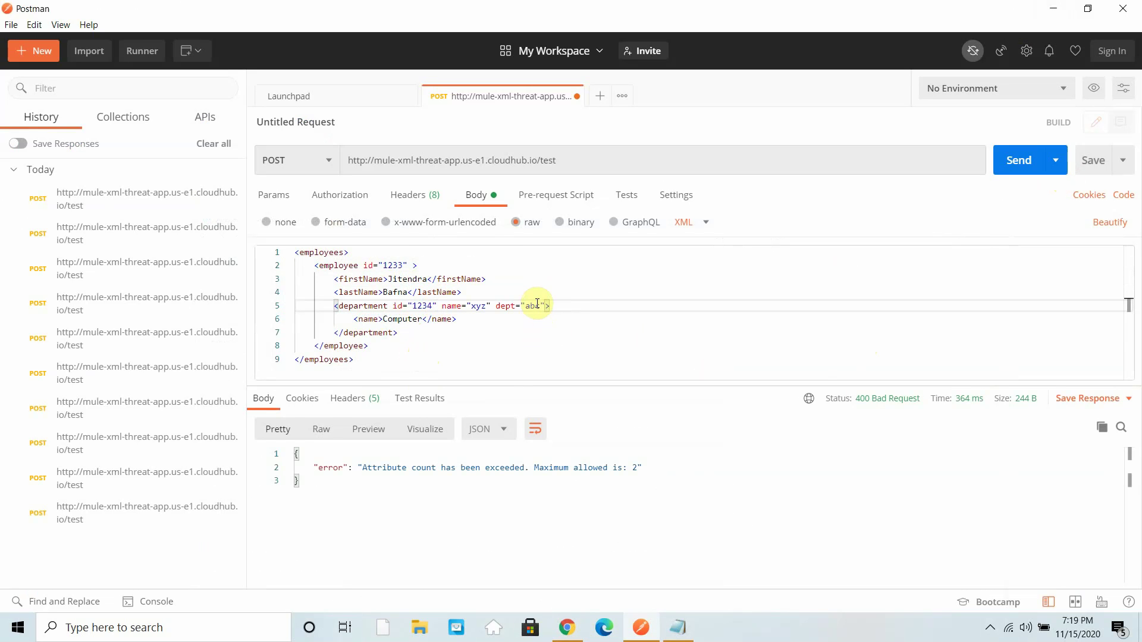
- Delete dept="abc" from department and resend, getting 200 OK
left_click_drag(546, 306, 498, 305)
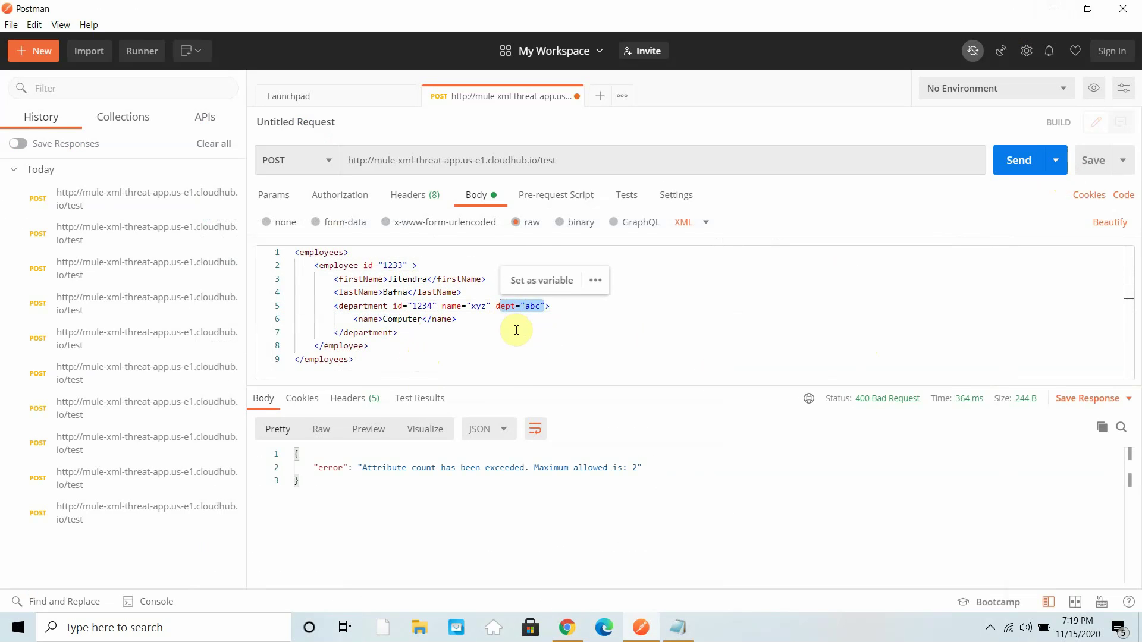
key("BackSpace")
left_click(1020, 160)
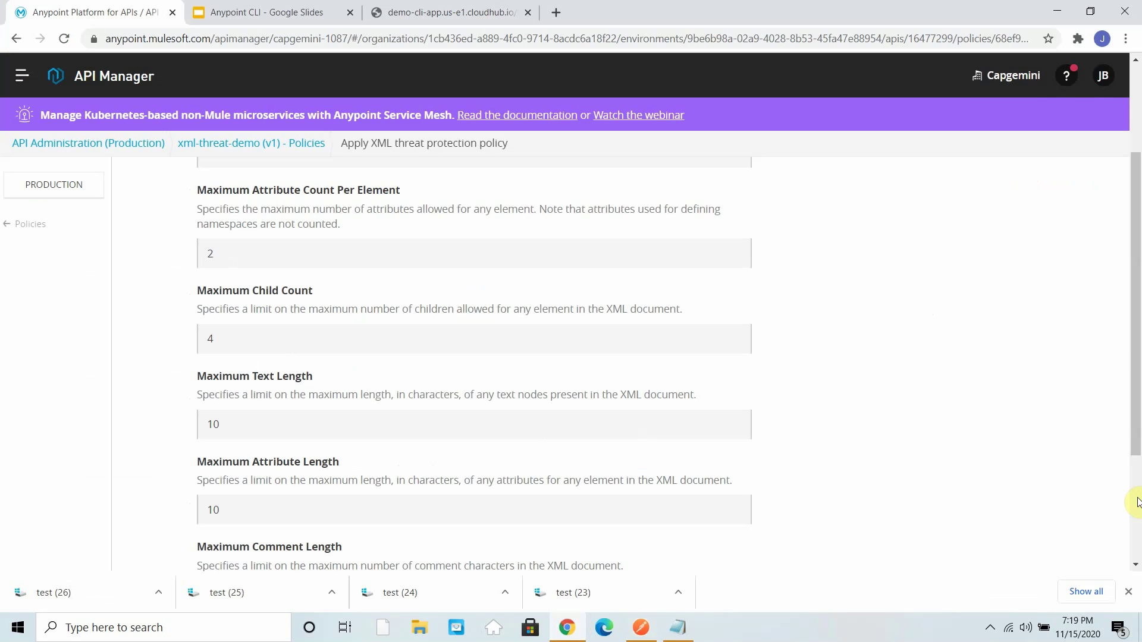
left_click(567, 628)
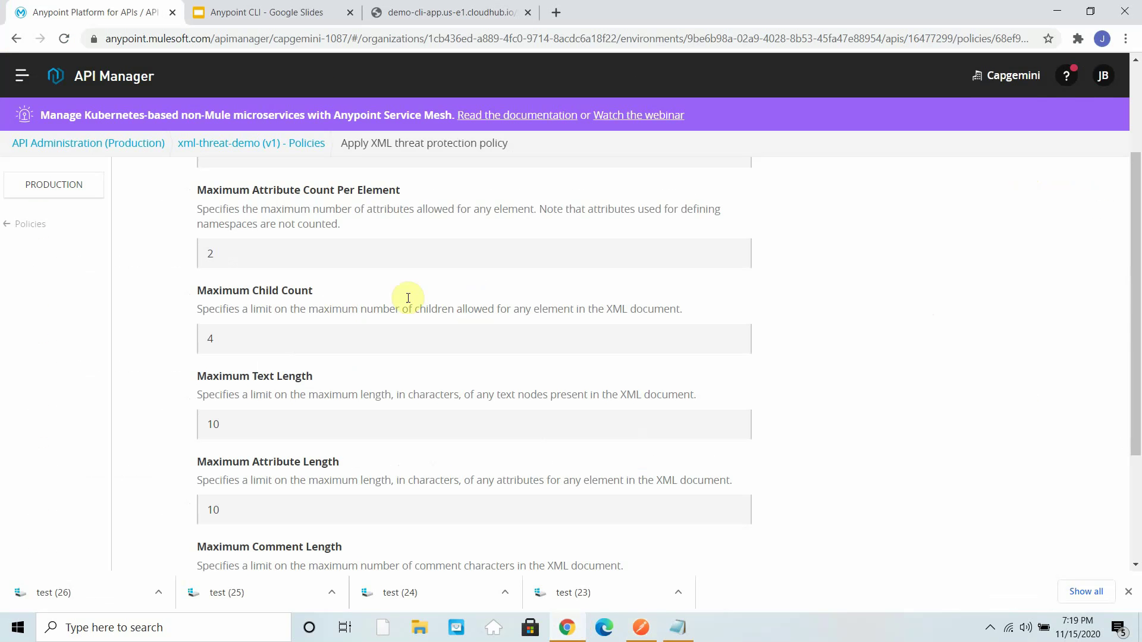
- Check Maximum Attribute Length 10 on the policy form, then go back to the Postman request
scroll(314, 368, "down", 3)
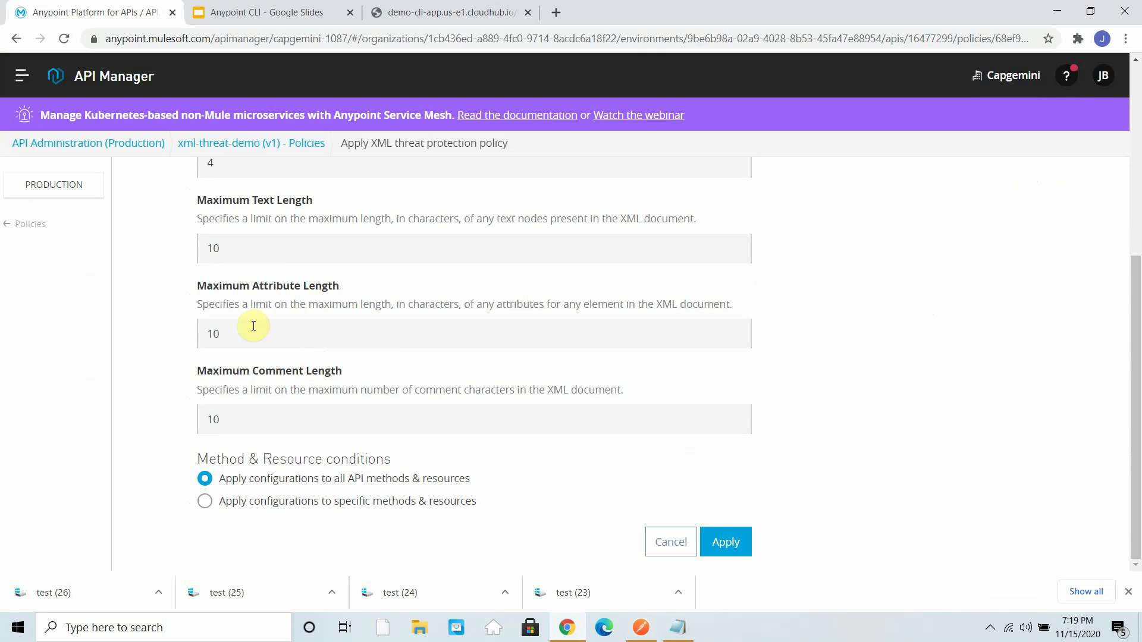
left_click(1057, 12)
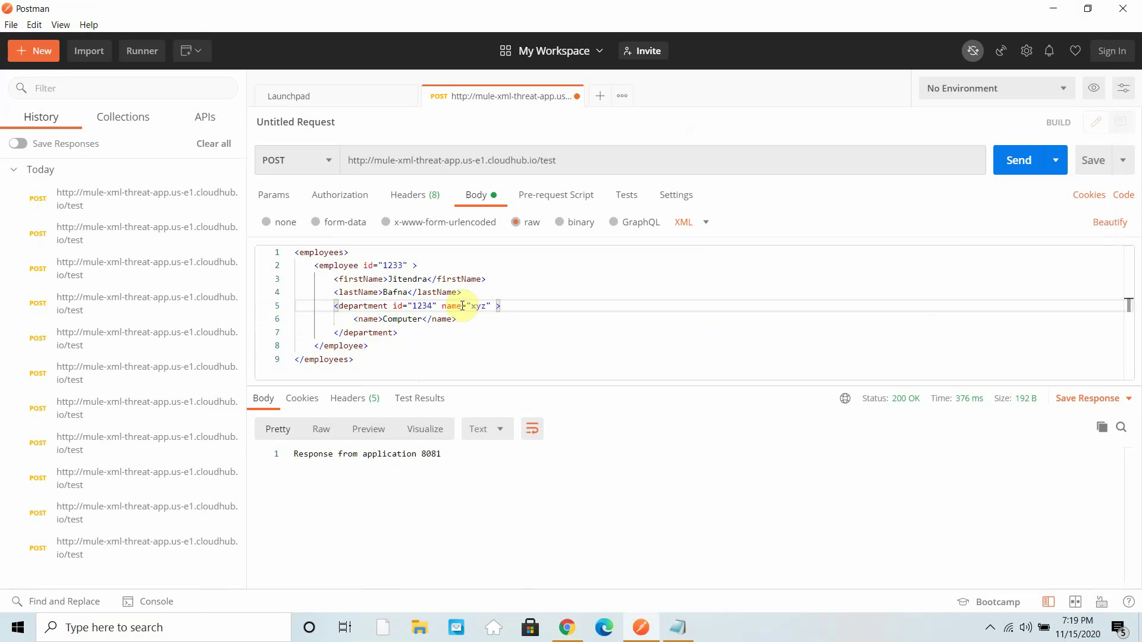
left_click(567, 628)
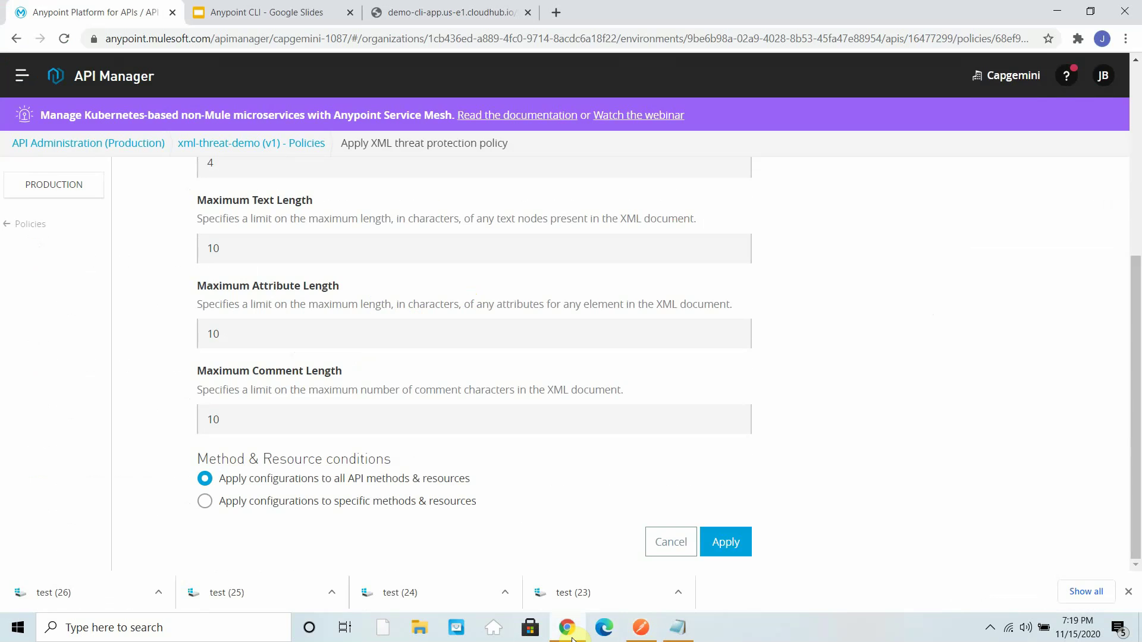
left_click(569, 635)
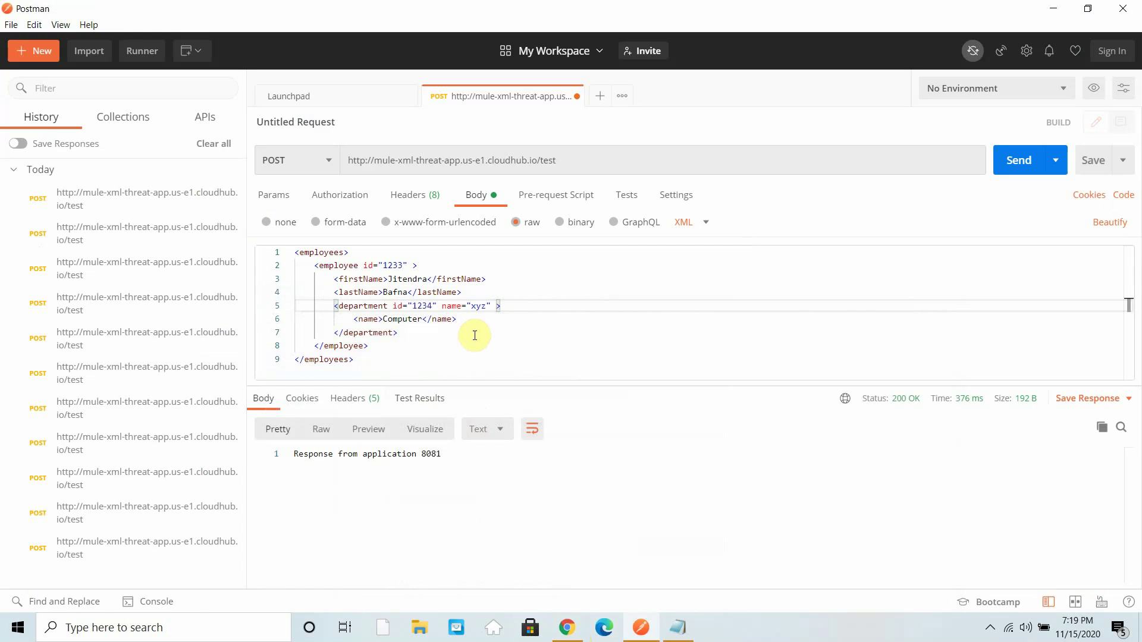
- Rename department's name attribute to name1234567 and resend, still getting 200 OK
type("123456")
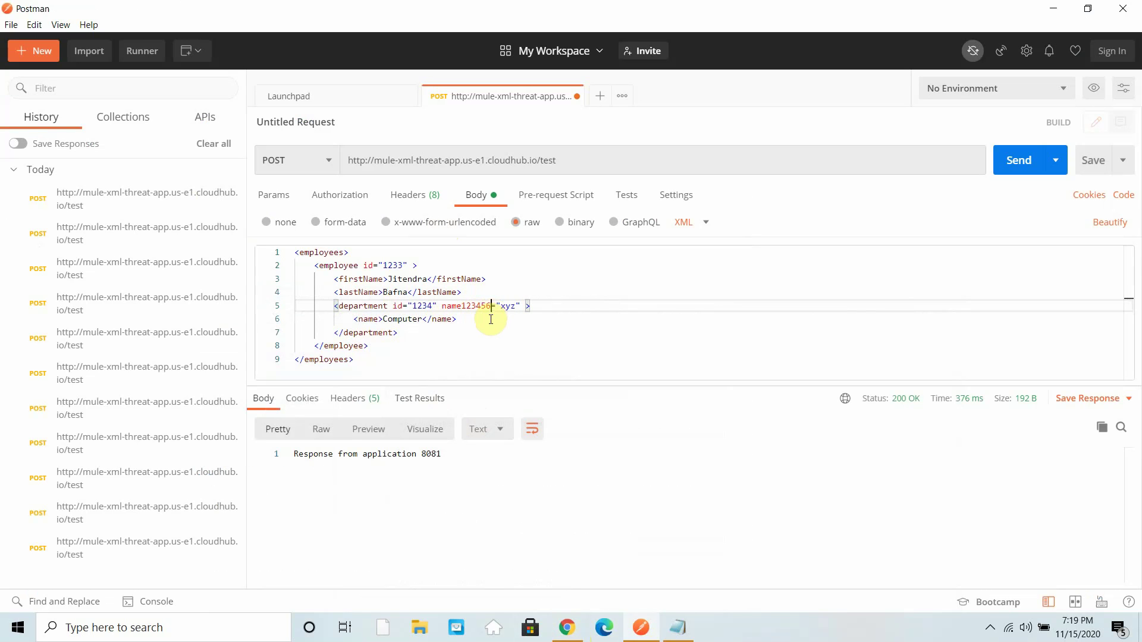
type("7")
left_click(1004, 168)
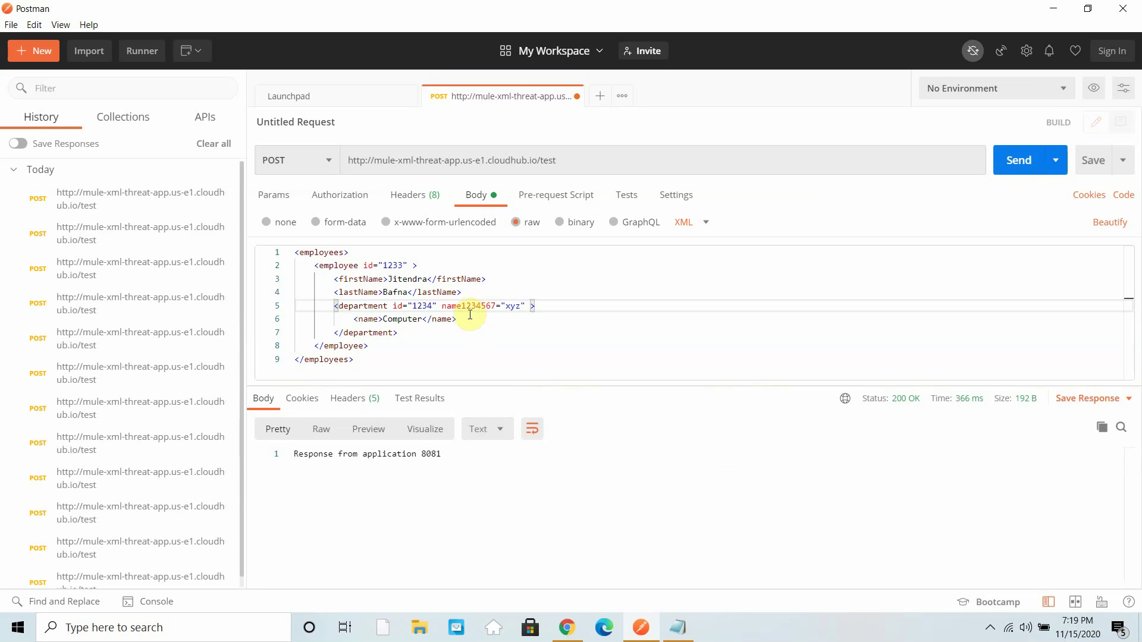
left_click(567, 629)
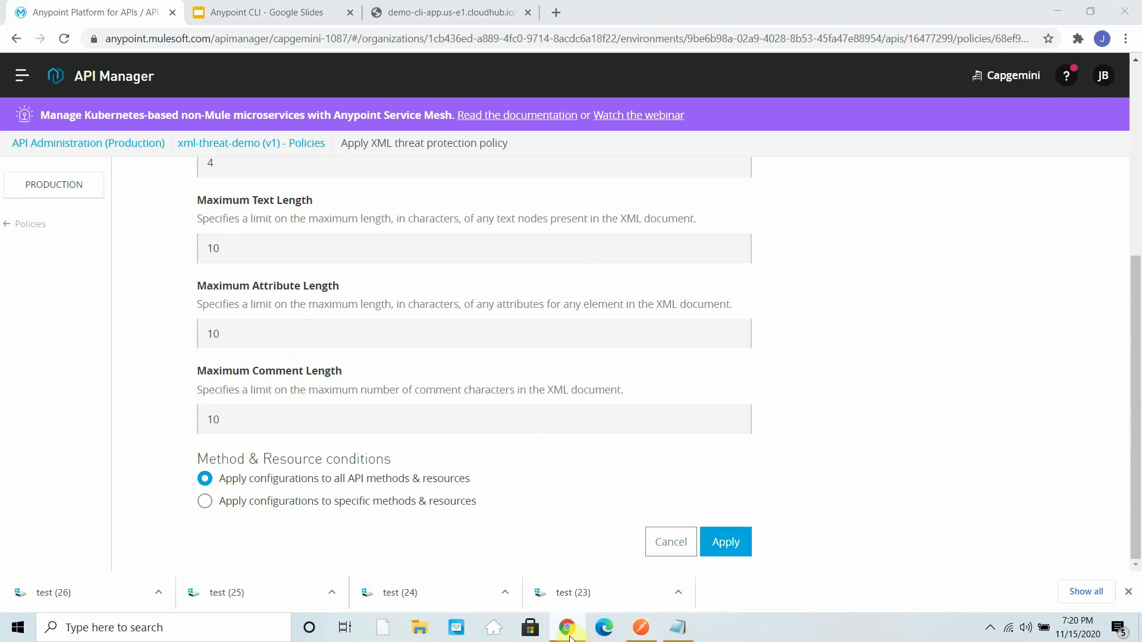
left_click(569, 635)
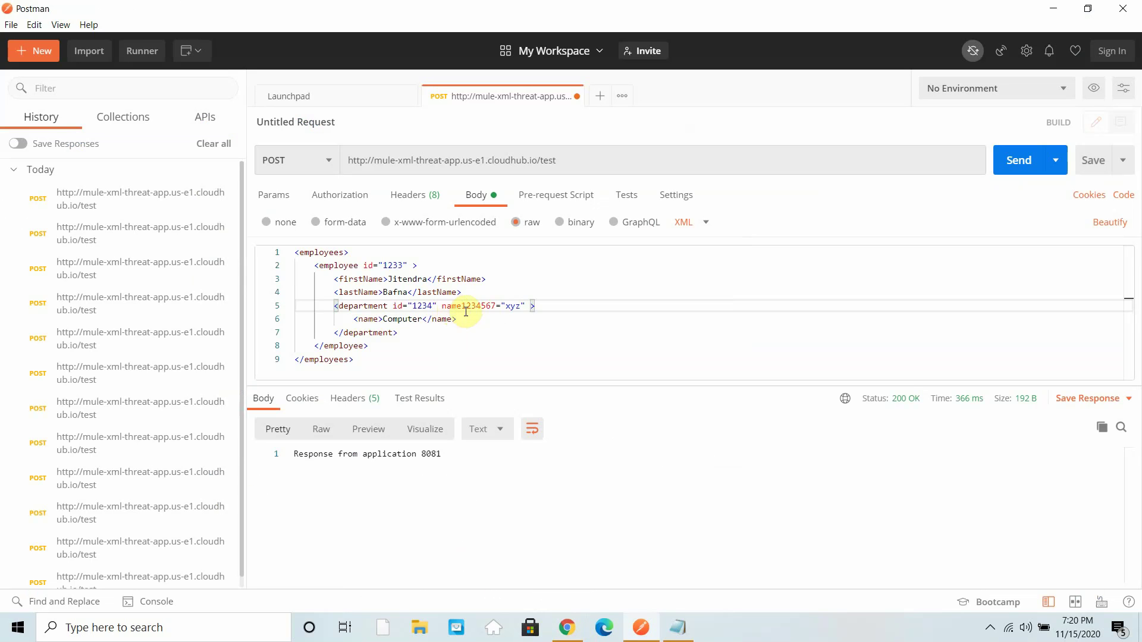
left_click_drag(497, 306, 462, 306)
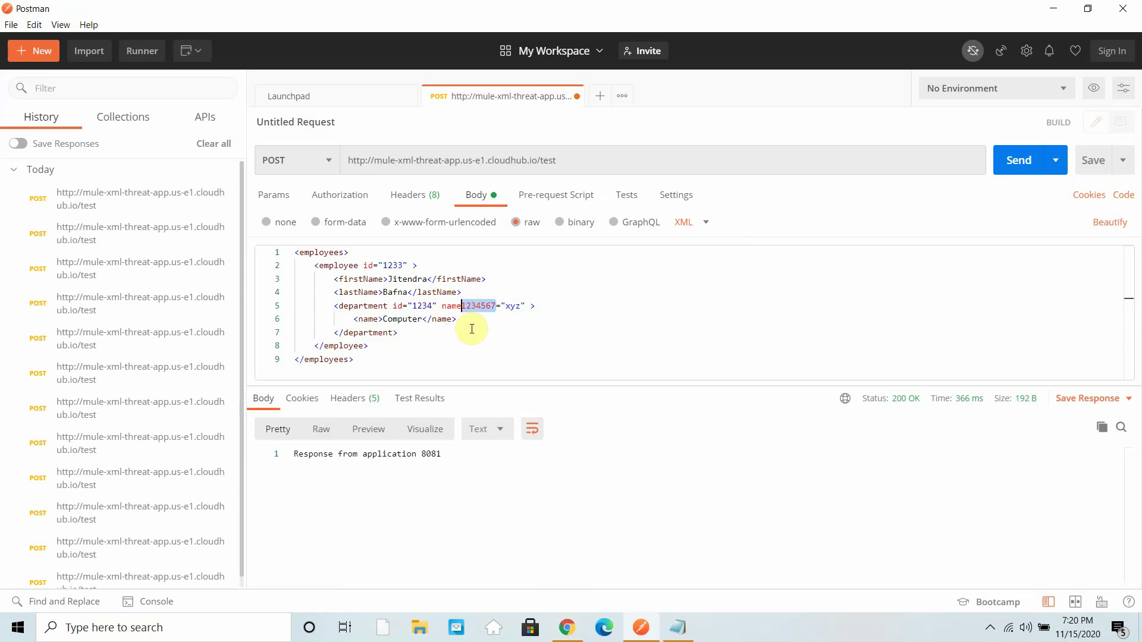
key("BackSpace")
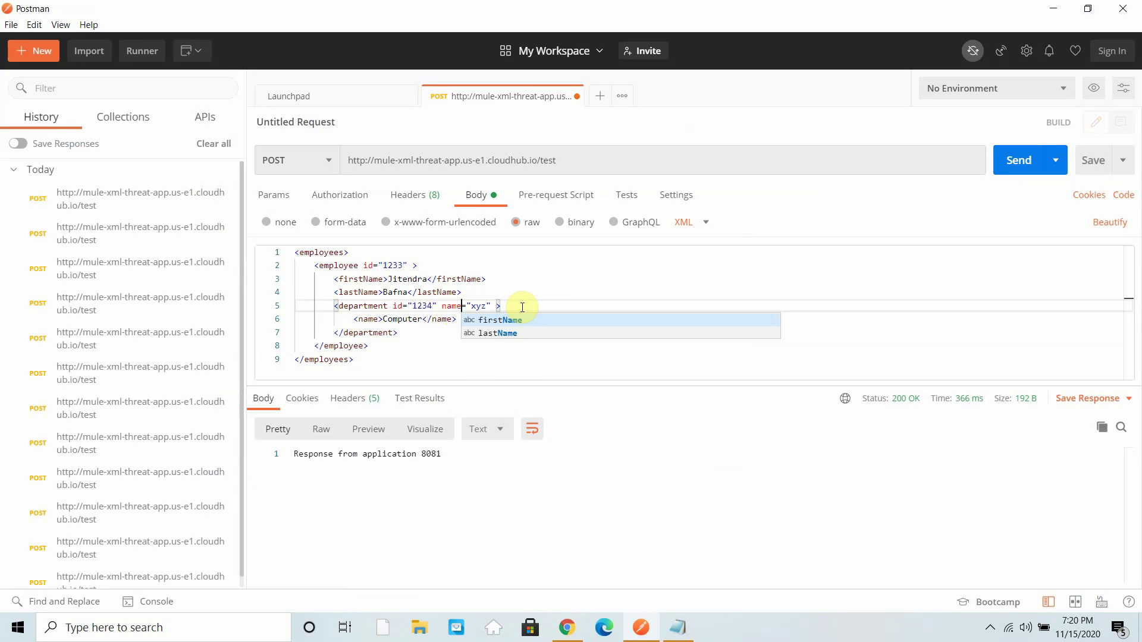
left_click(500, 306)
left_click(486, 305)
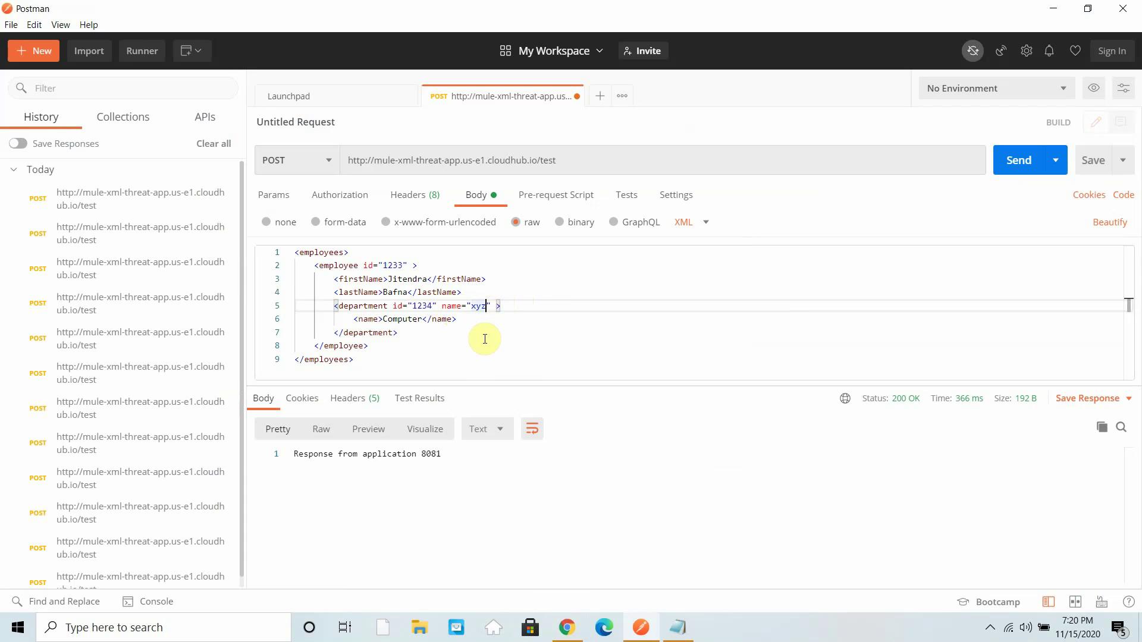
type("123455545454545")
left_click(1018, 160)
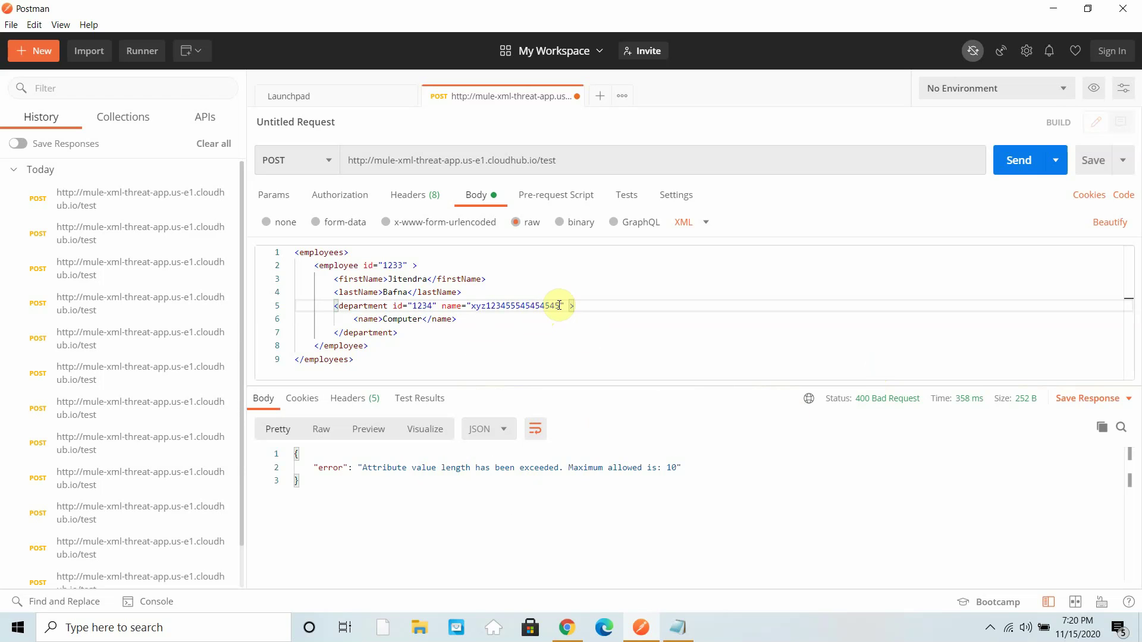
- Test name values of 10 and 11 characters, with xyz12345678 rejected at maximum length 10
left_click_drag(563, 305, 507, 314)
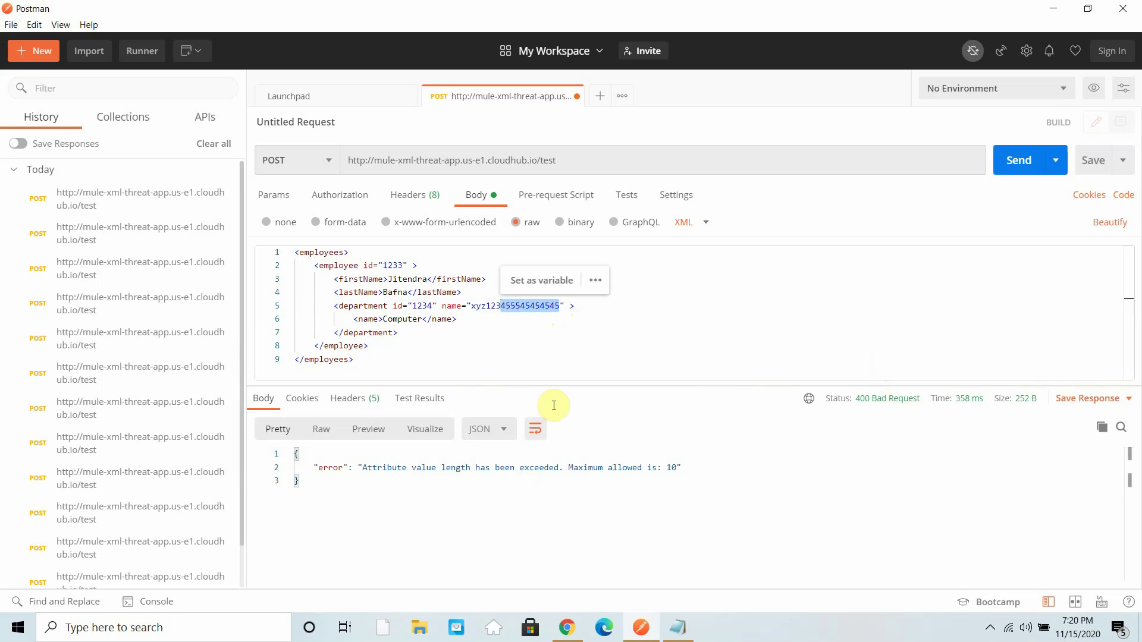
key("BackSpace")
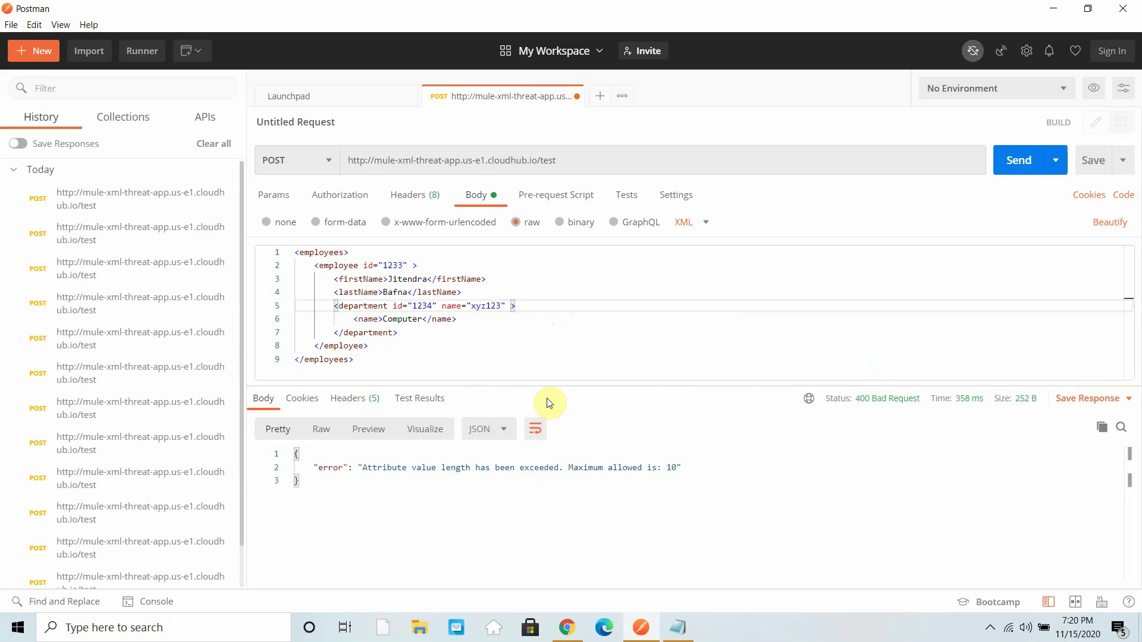
type("456")
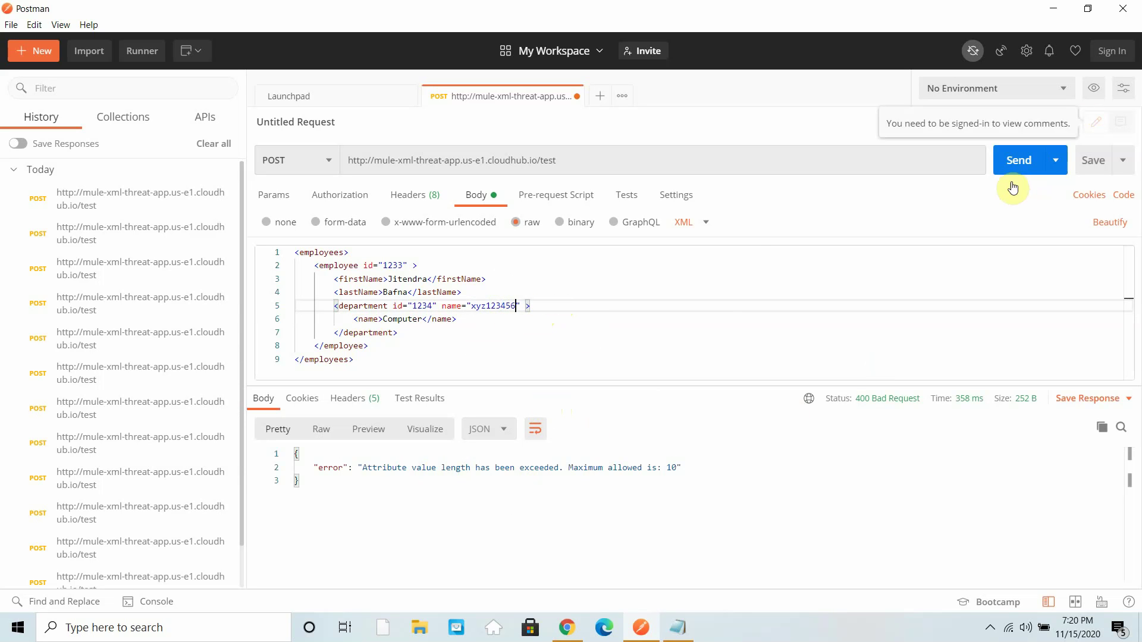
type("7")
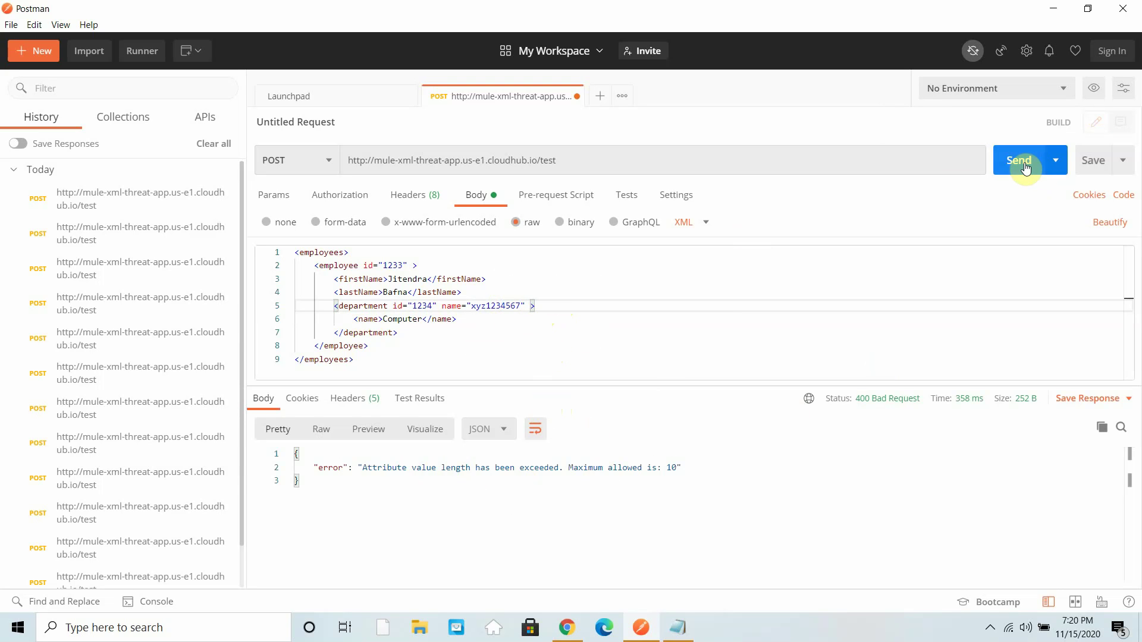
left_click(1025, 167)
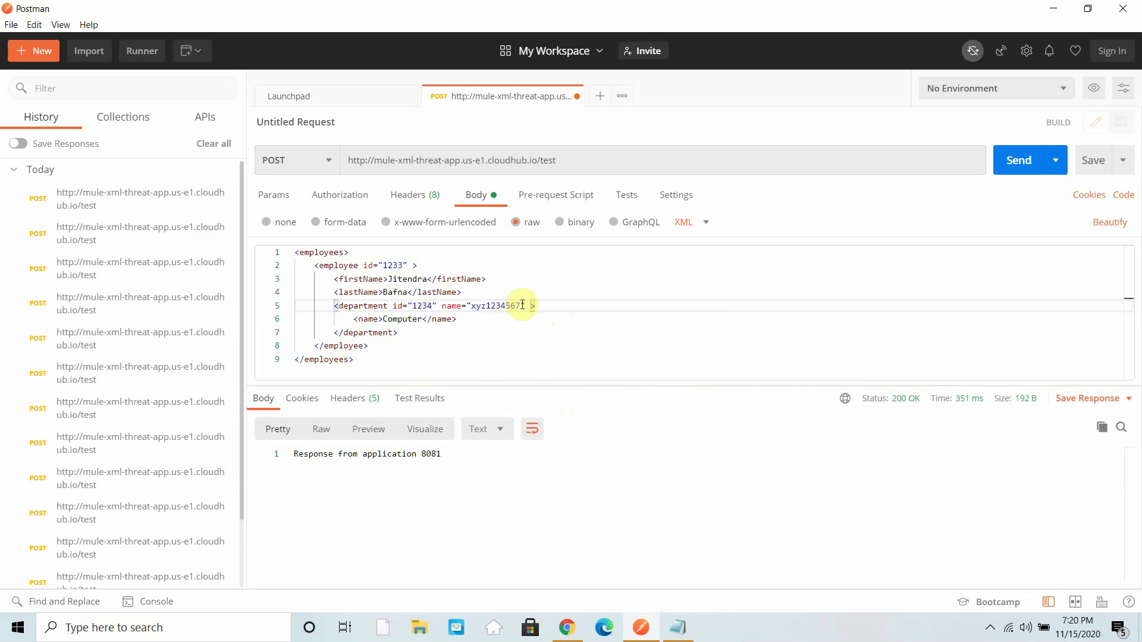
type("8")
left_click(1011, 179)
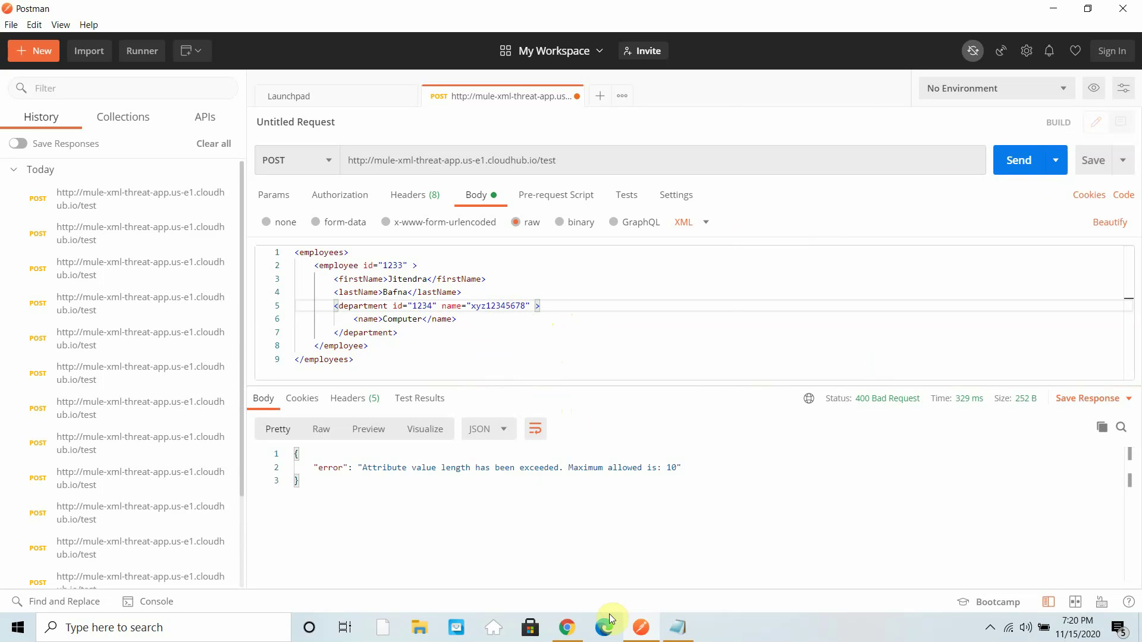
left_click(568, 629)
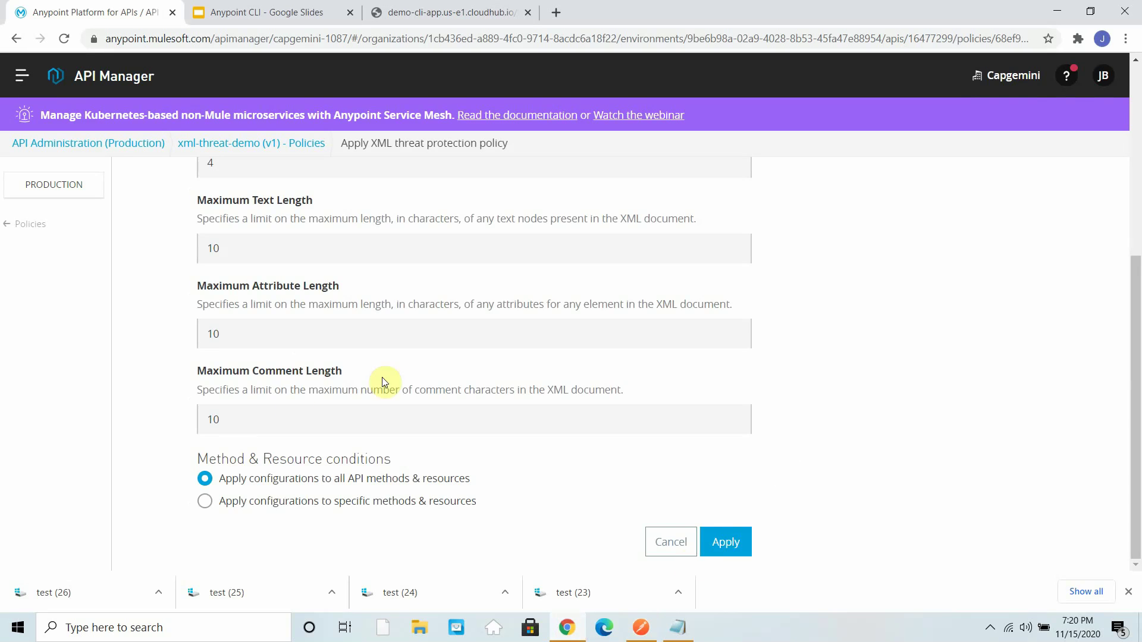
scroll(382, 377, "up", 3)
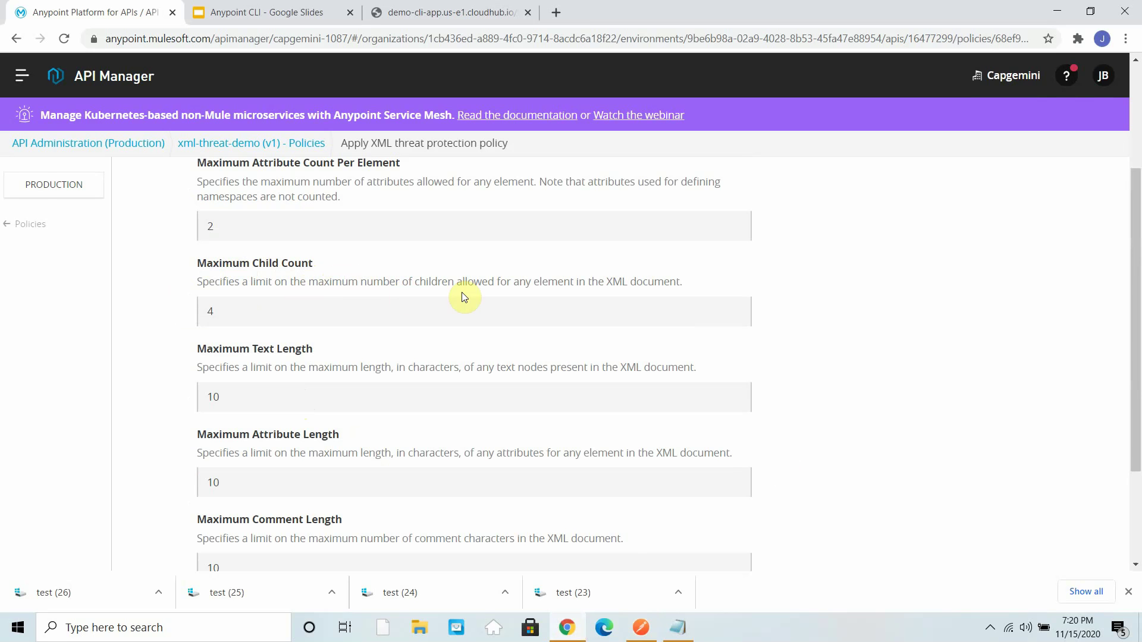
left_click(1057, 11)
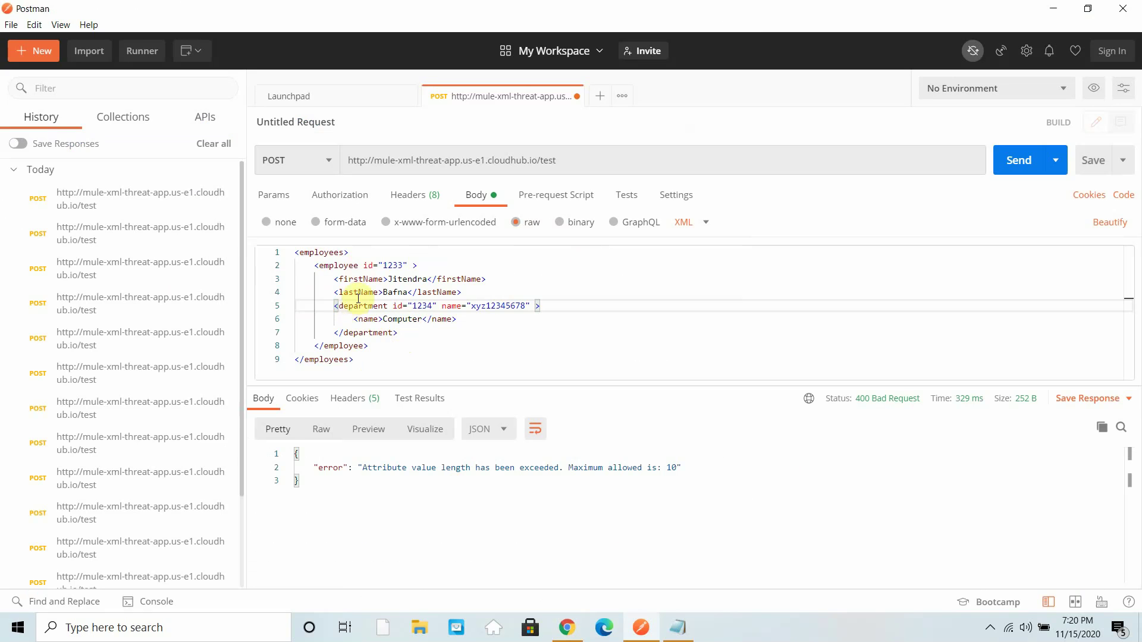
double_click(316, 265)
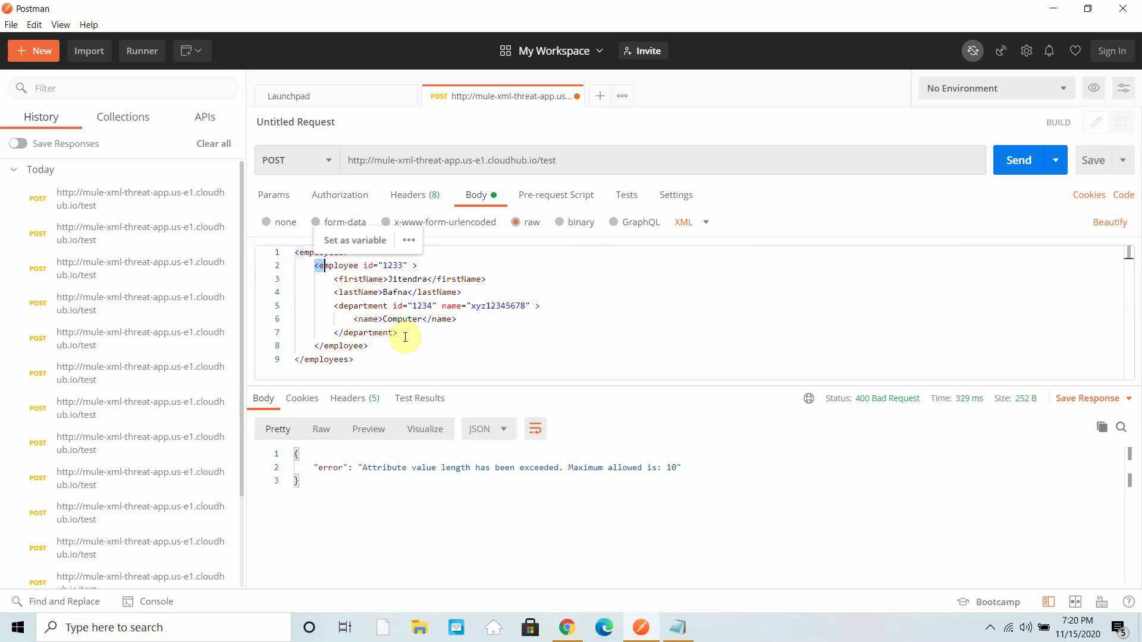
- Add a <salary>4000</salary> element after department and send the request
left_click(405, 334)
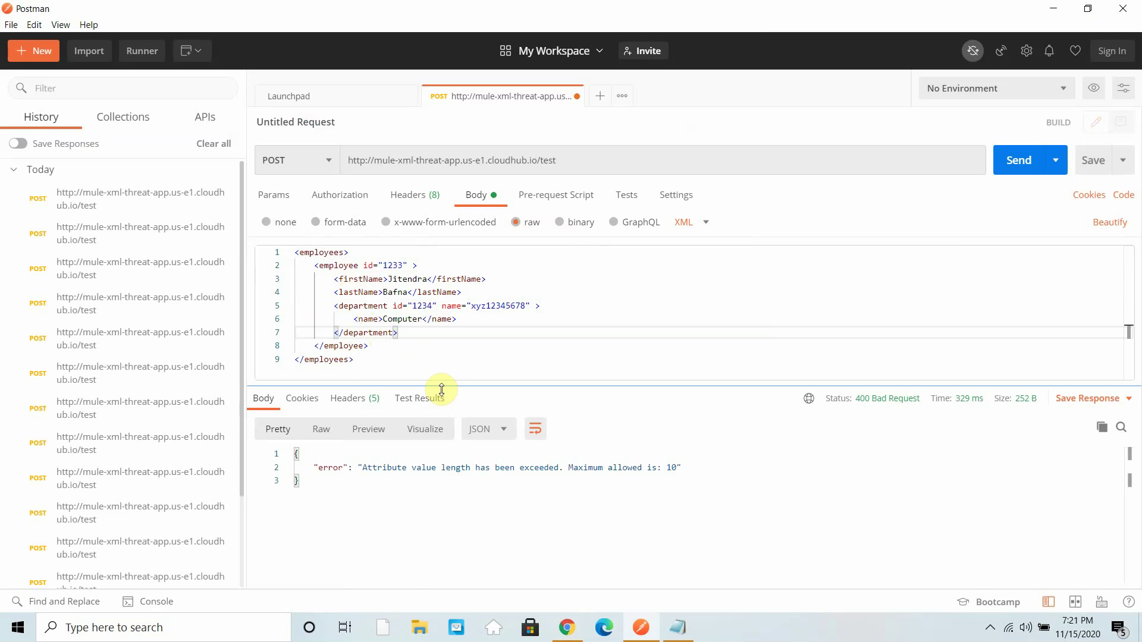
key("Return")
type("<salary>")
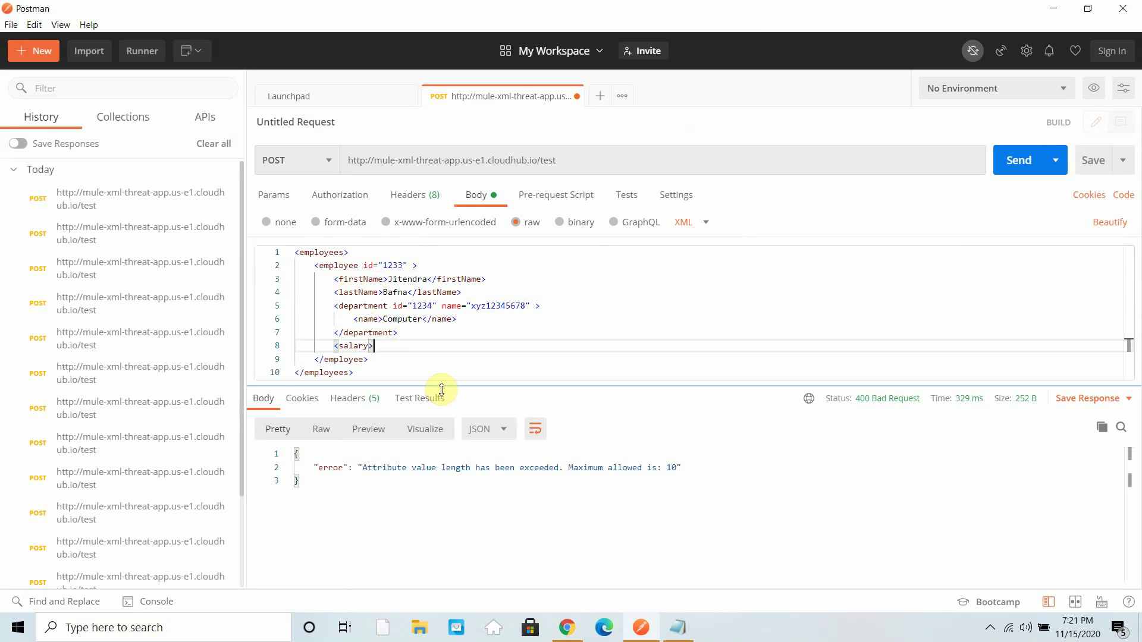
type("</salary>")
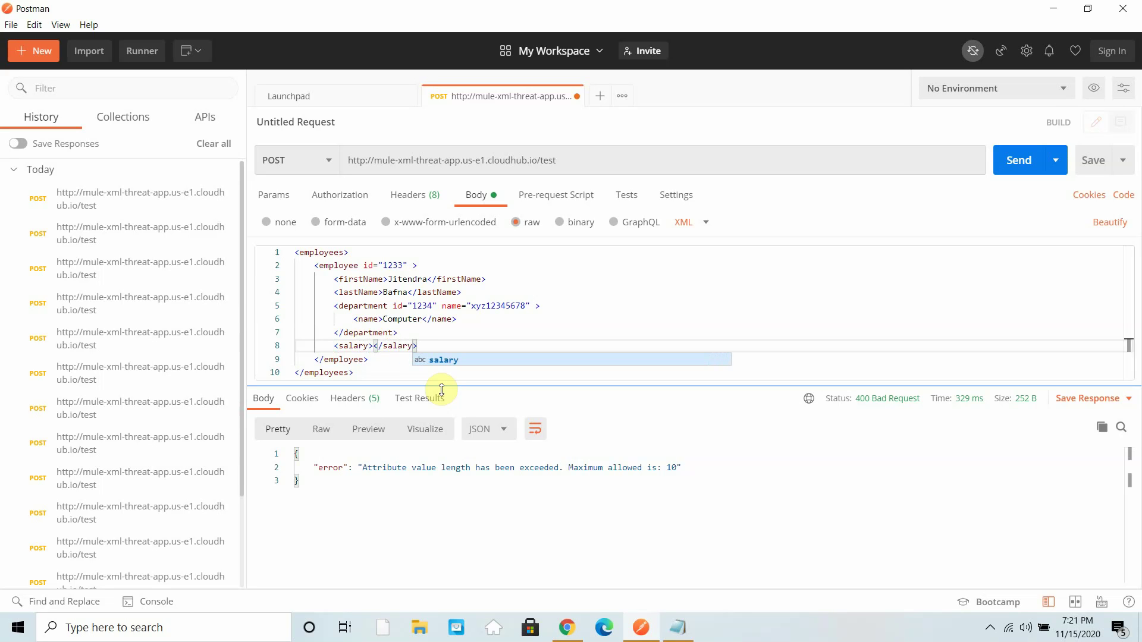
key("Left")
key("Left")
key("Left")
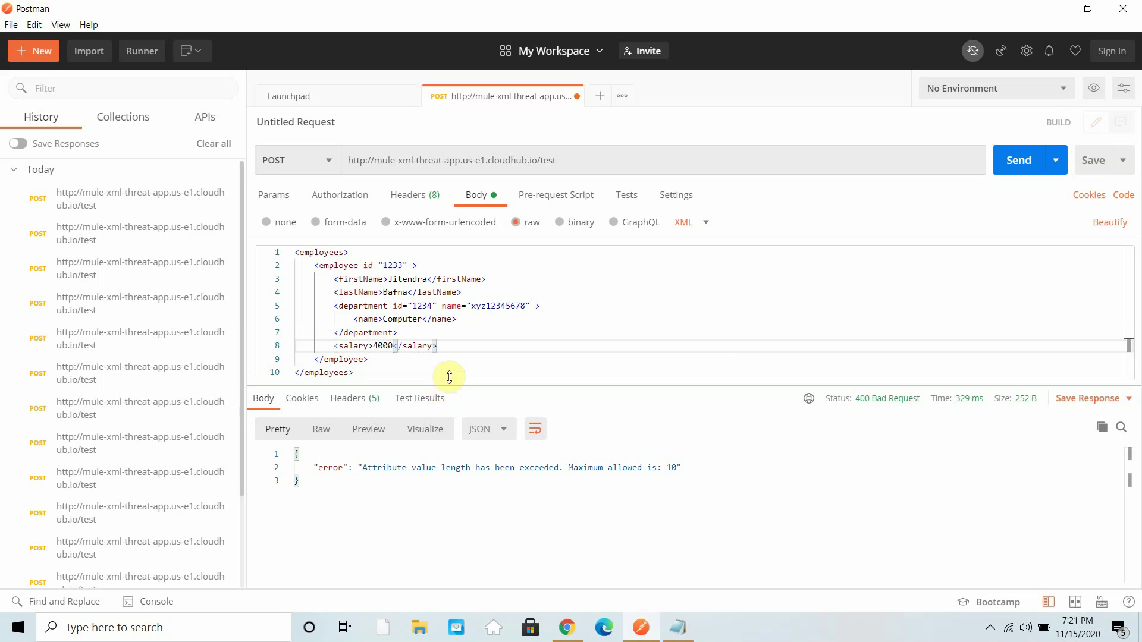
left_click(1033, 166)
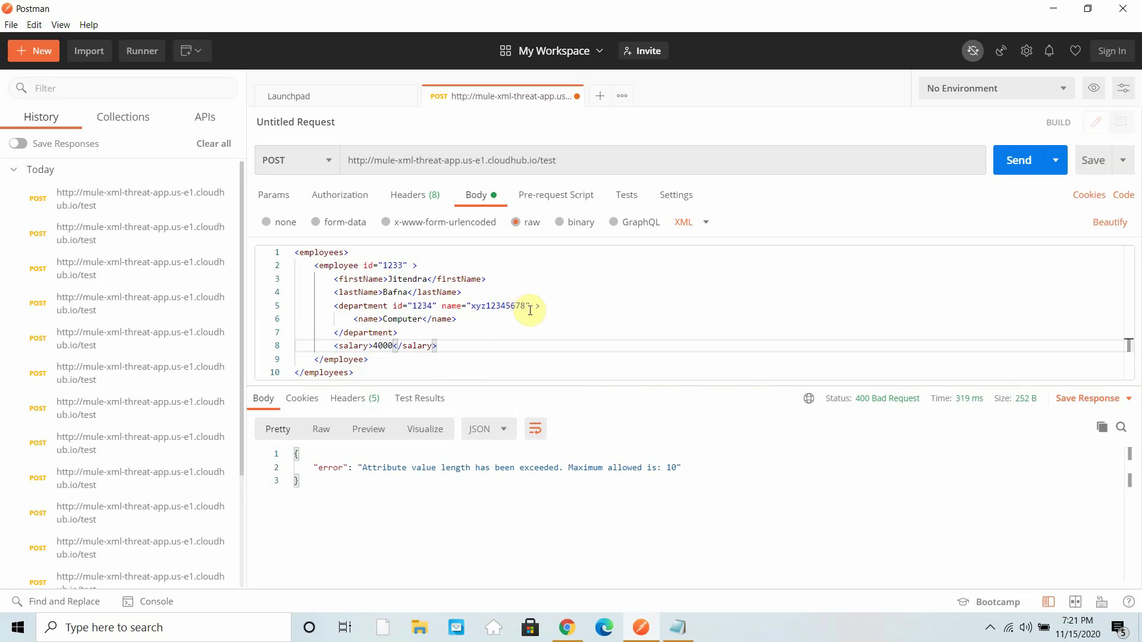
- Delete the name attribute from department and resend, getting 200 OK
left_click_drag(531, 305, 445, 305)
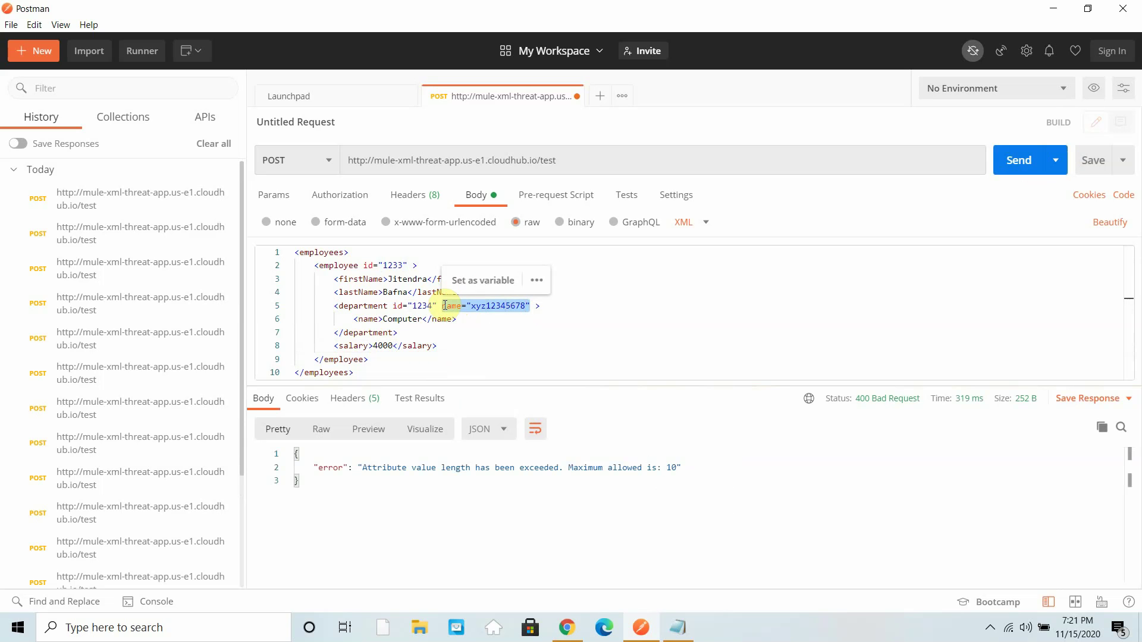
key("BackSpace")
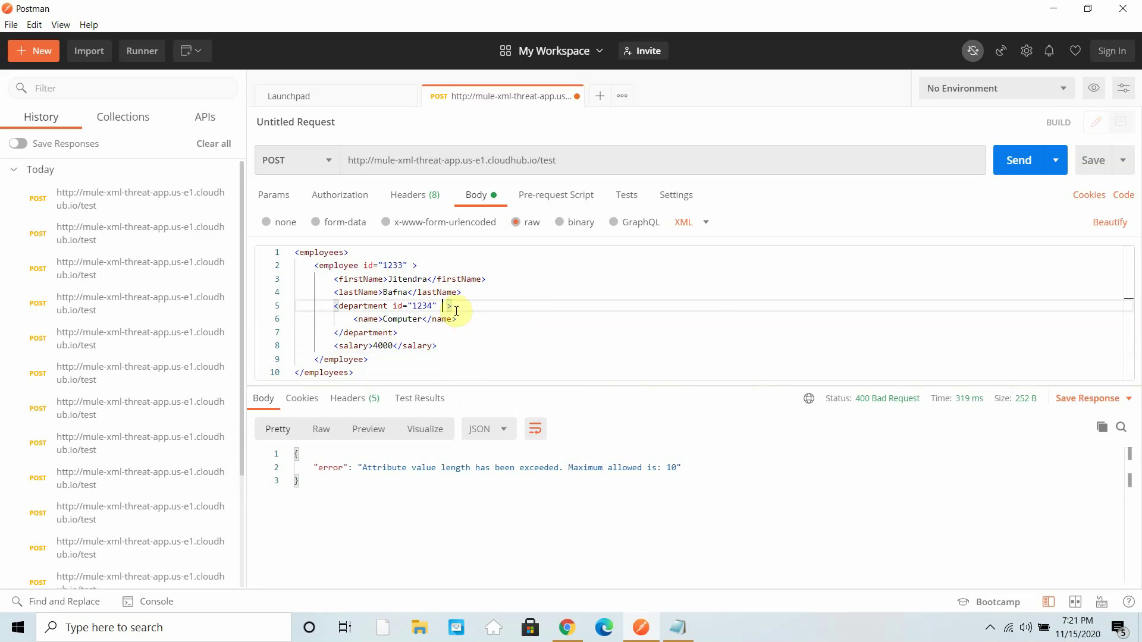
left_click(1019, 159)
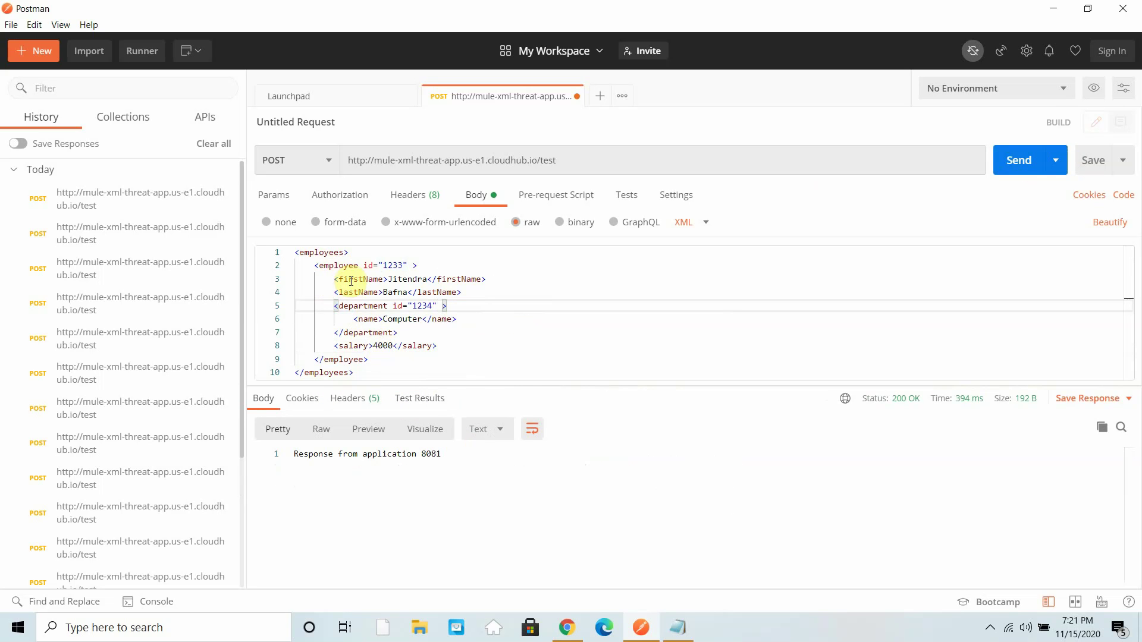
- Highlight the four employee children: firstName, lastName, department and salary
left_click_drag(334, 279, 476, 278)
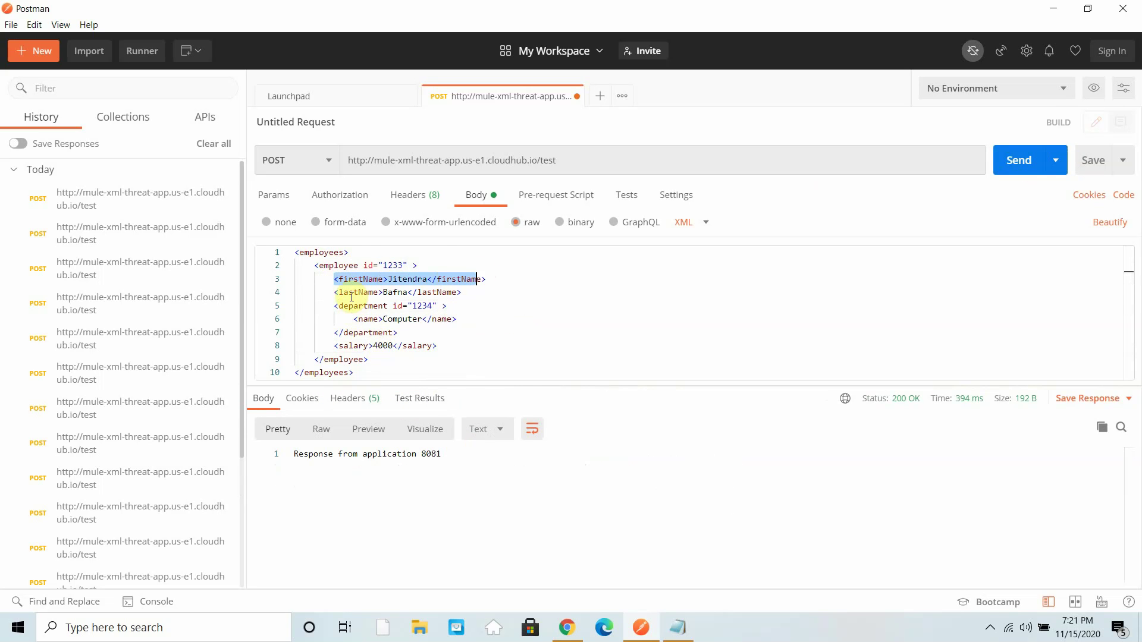
left_click_drag(335, 292, 474, 286)
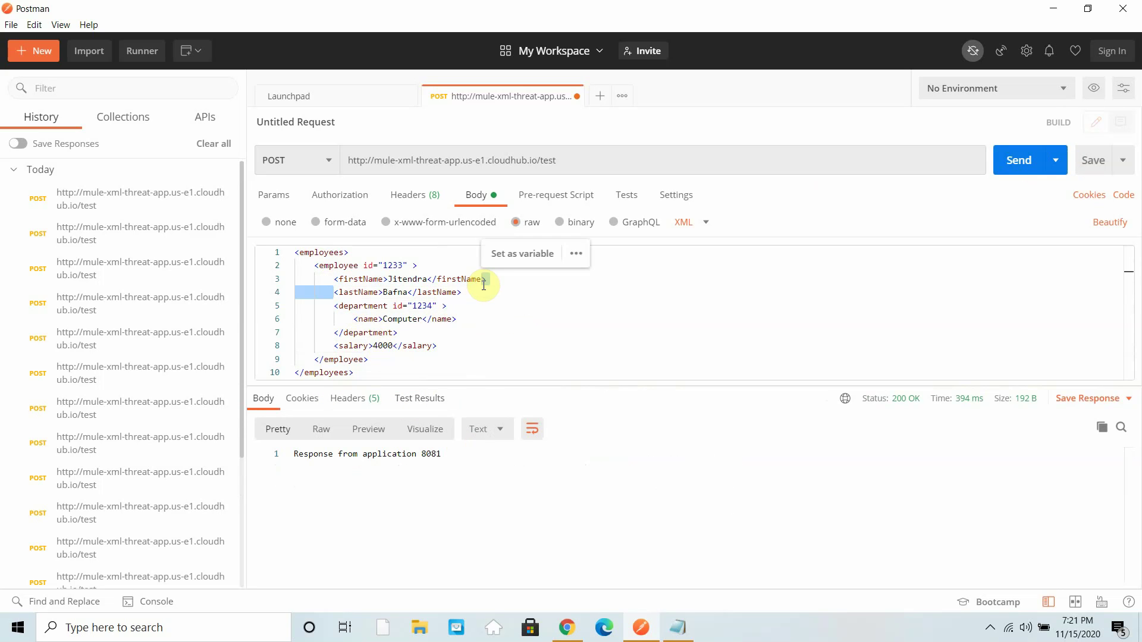
left_click_drag(334, 305, 447, 306)
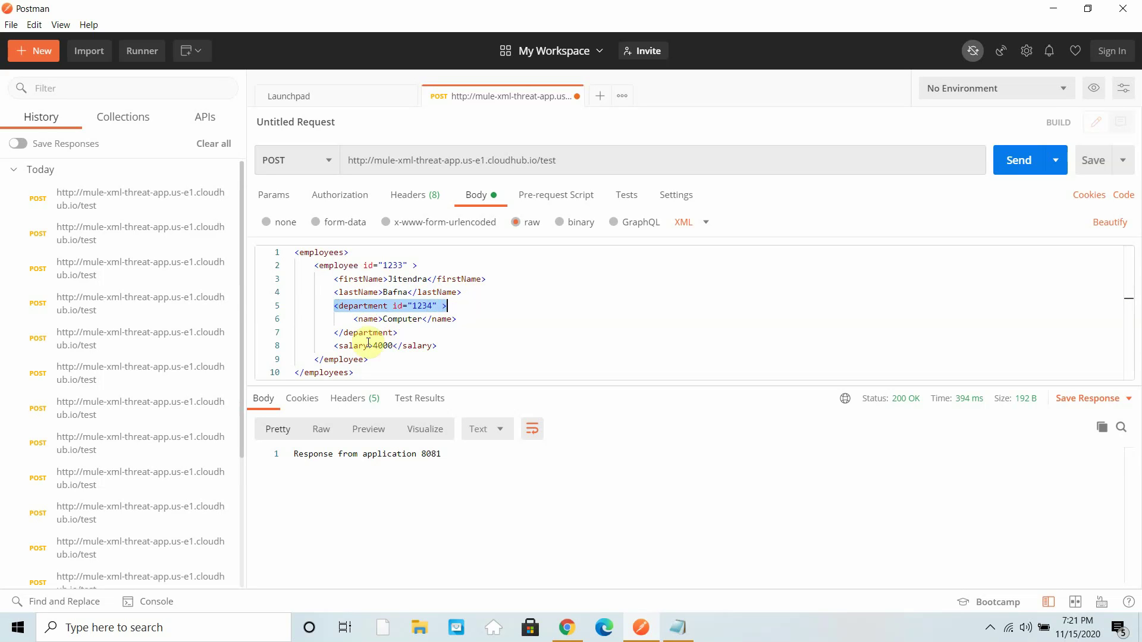
left_click_drag(334, 347, 454, 348)
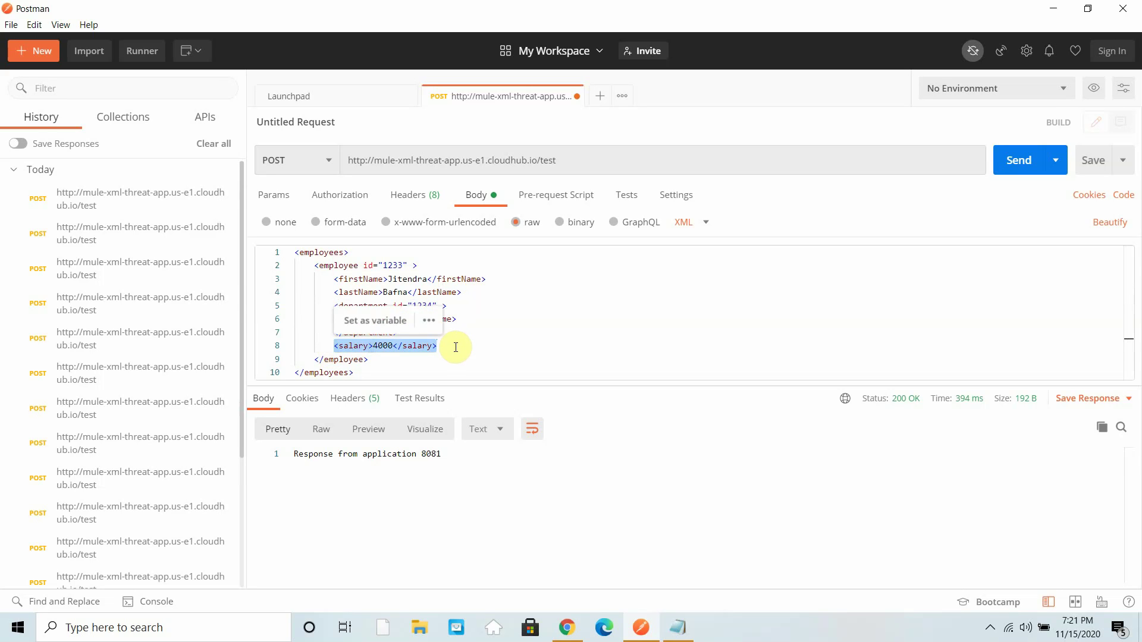
- Add <designation>Deeloper</designation> as a fifth child and send, getting 400 child count exceeded
left_click(456, 347)
key("Return")
type("<")
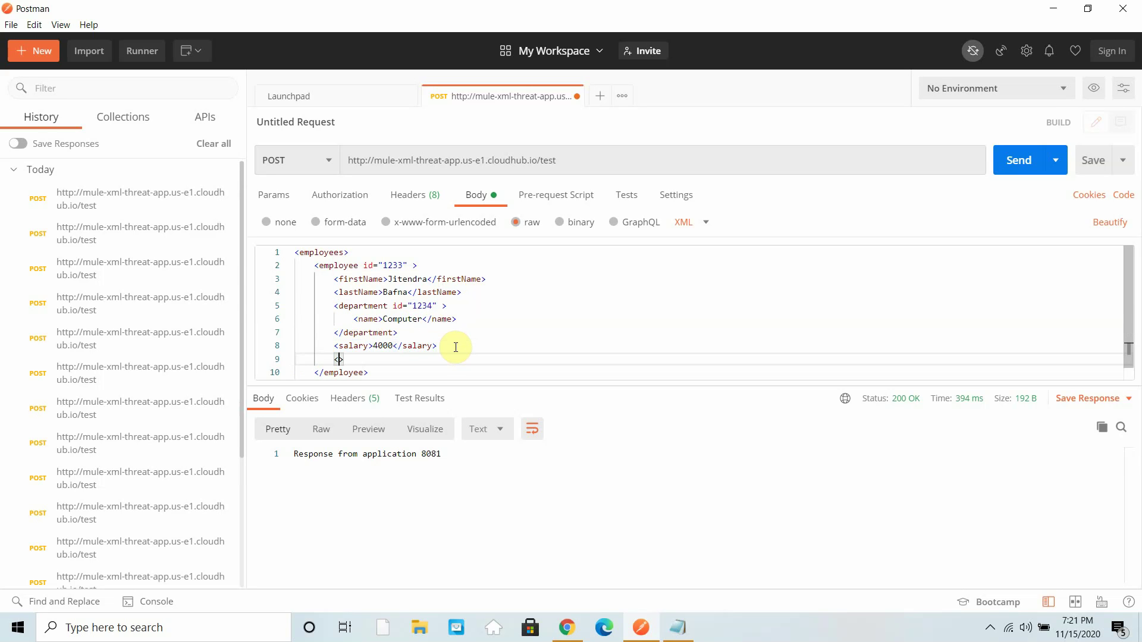
type("designation> </designation>")
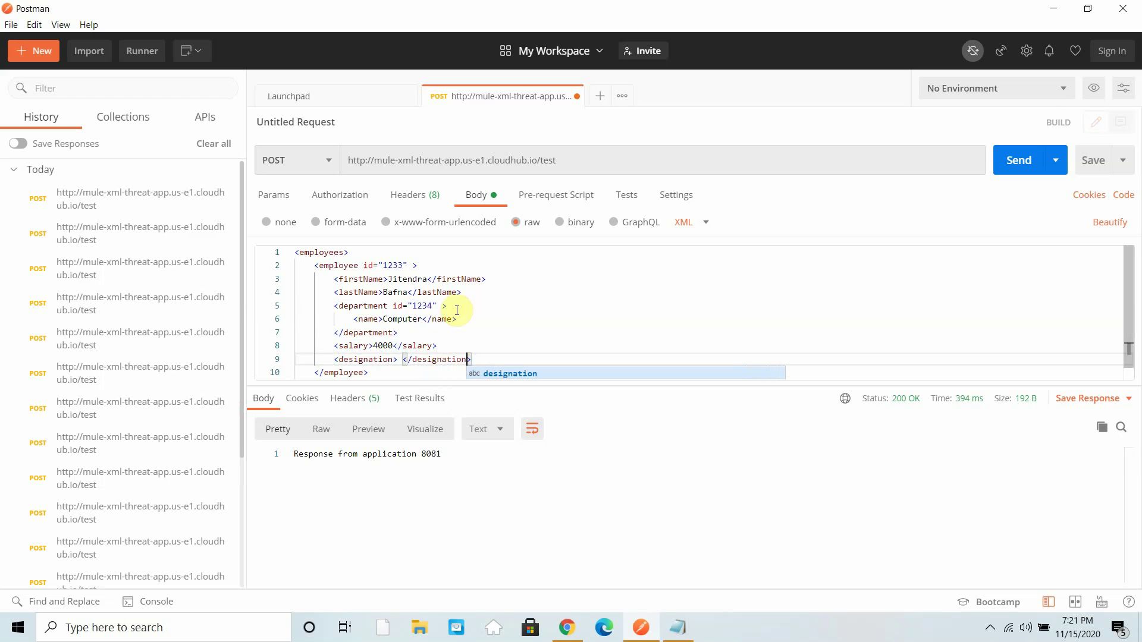
left_click(398, 360)
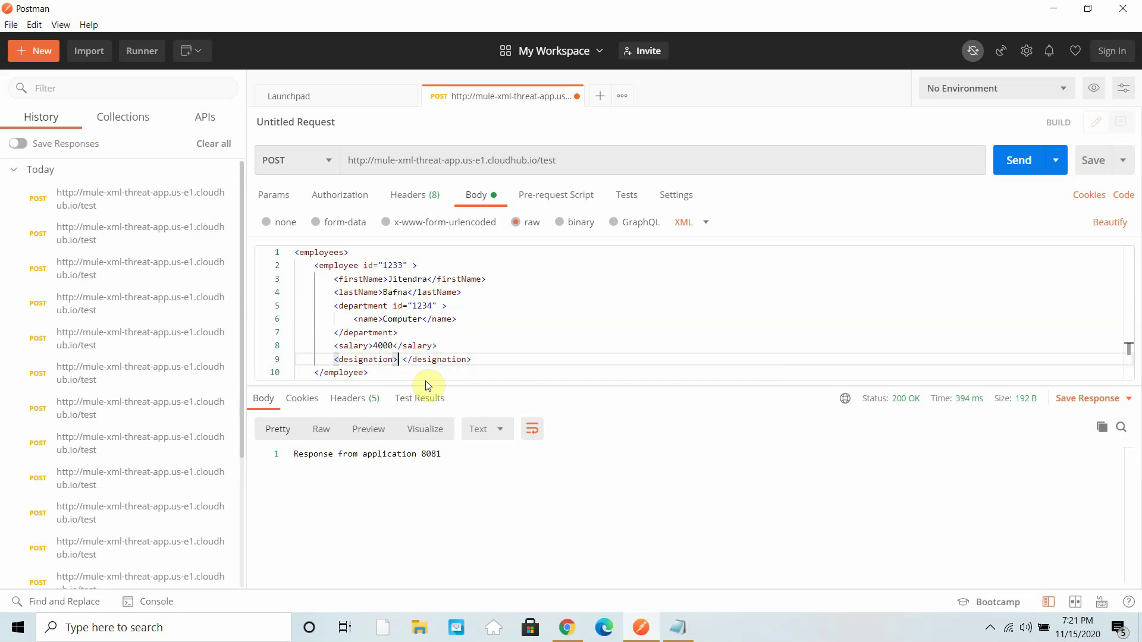
type("Sof")
type("Dee")
type("loper")
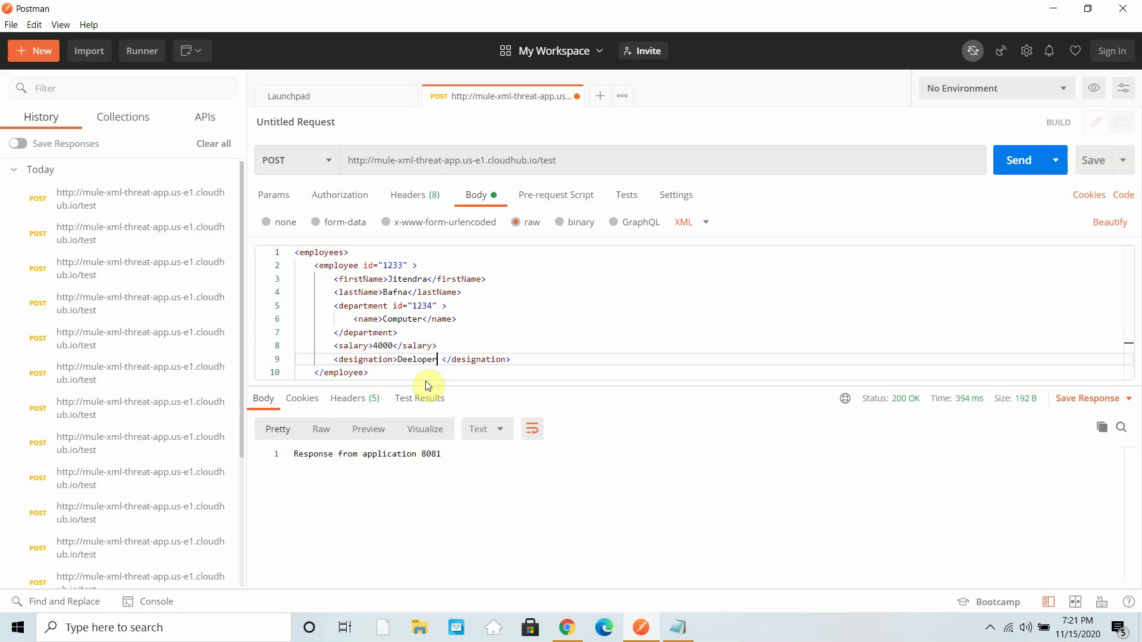
key("BackSpace")
left_click(1024, 172)
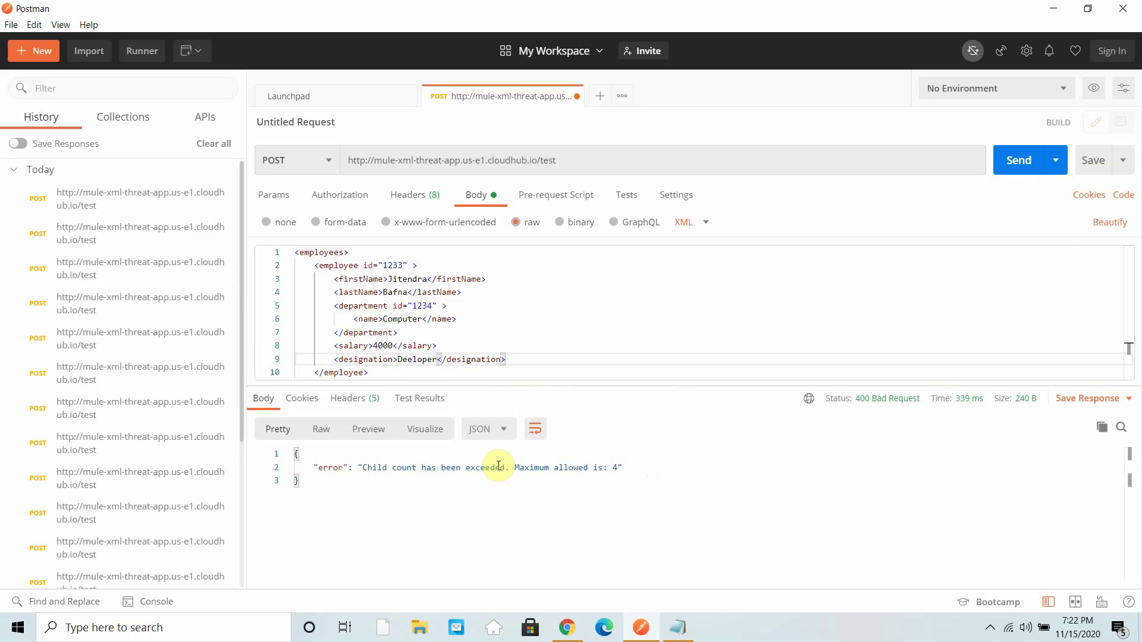
left_click_drag(514, 468, 626, 464)
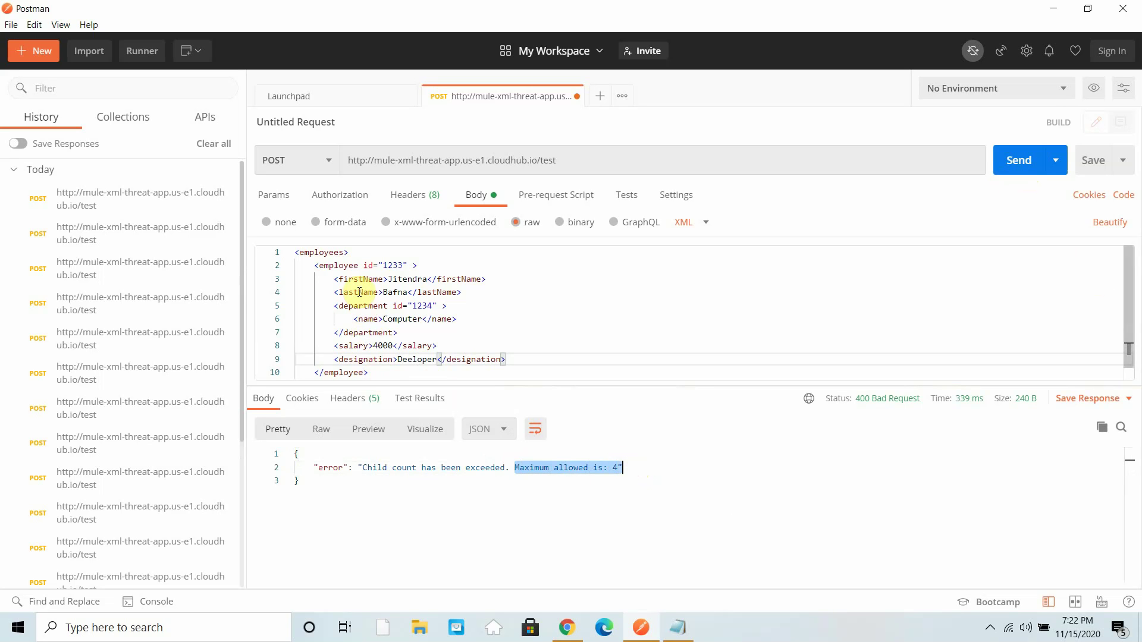
- Mark the employee element's five children and compare against the policy's Maximum Child Count 4
left_click_drag(314, 265, 419, 266)
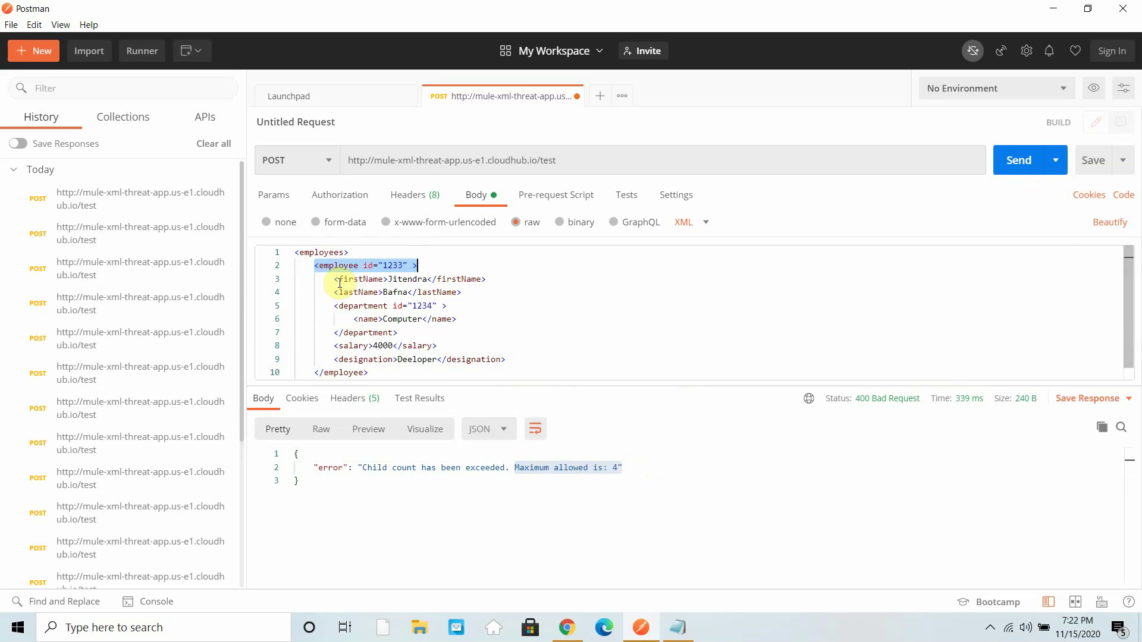
left_click(335, 279)
key("shift+Right")
key("shift+Right")
key("shift+Right")
key("shift+Right")
key("shift+Right")
key("shift+Right")
key("shift+Right")
key("shift+Right")
key("shift+Right")
key("shift+Right")
key("shift+Right")
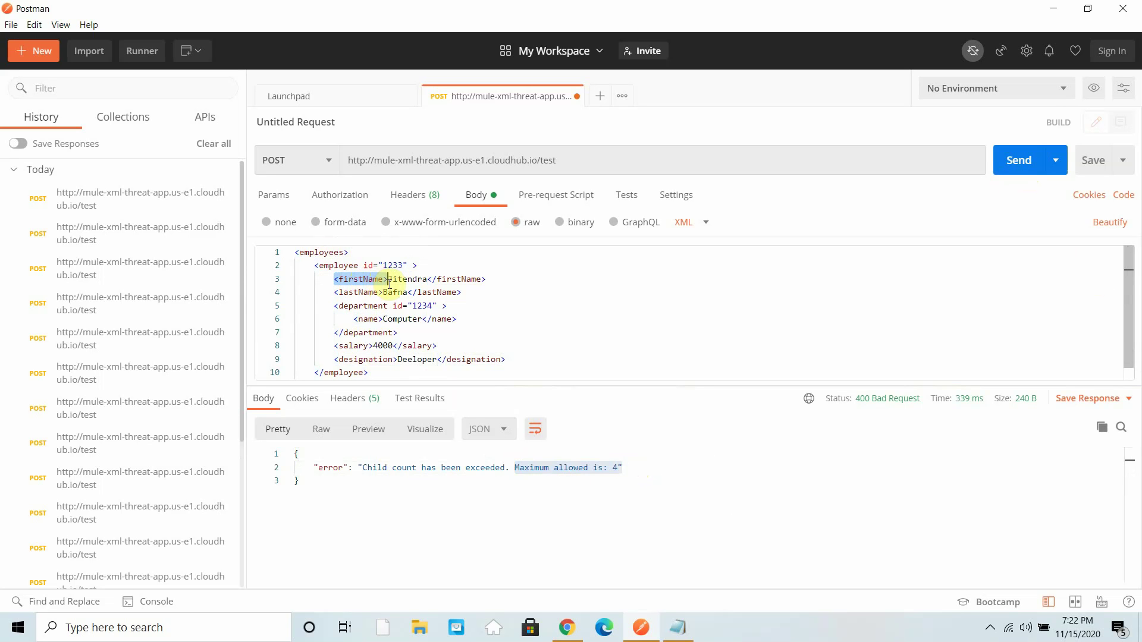
left_click(335, 293)
key("shift+Right")
key("shift+Right")
key("shift+Right")
key("shift+Right")
key("shift+Right")
key("shift+Right")
key("shift+Right")
key("shift+Right")
key("shift+Right")
key("shift+Right")
left_click_drag(334, 307, 388, 304)
left_click_drag(334, 346, 390, 335)
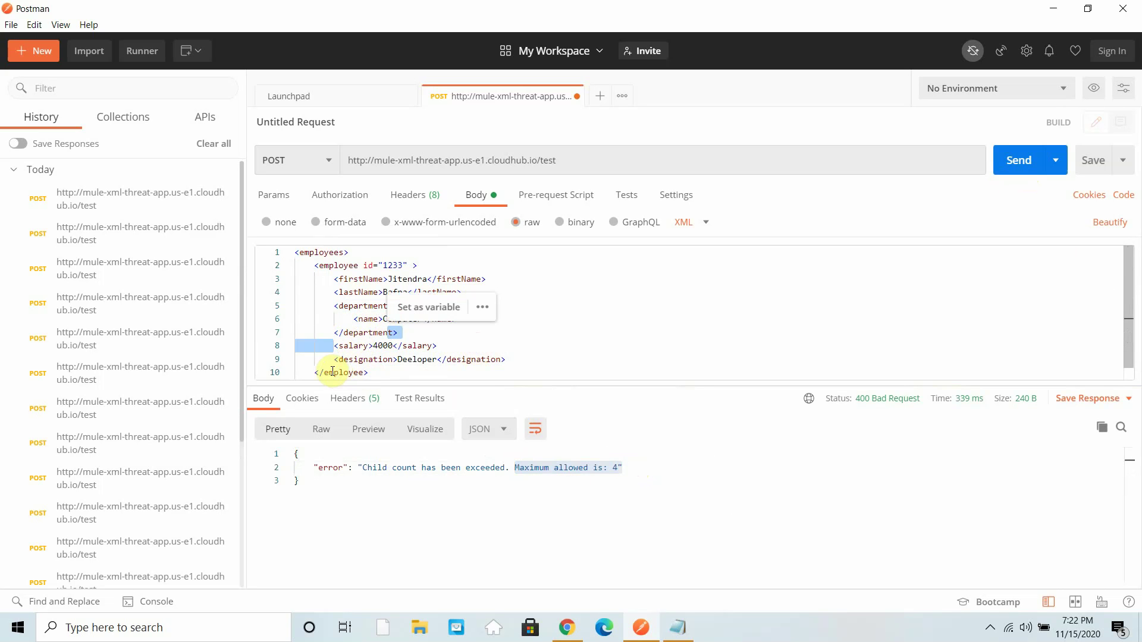
left_click_drag(333, 360, 427, 360)
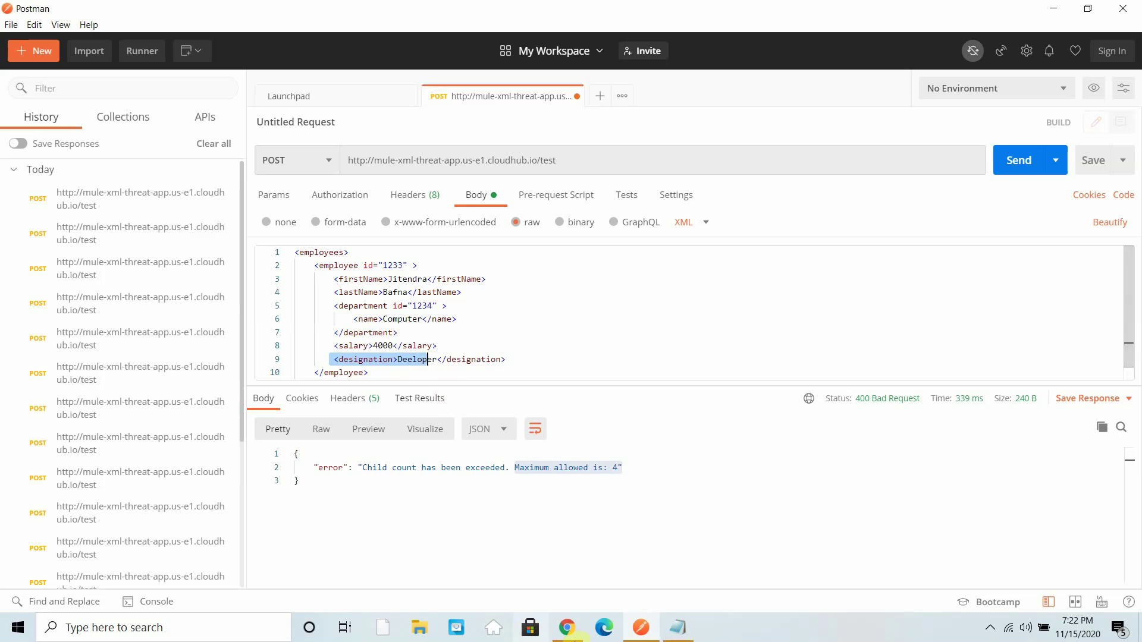
left_click(563, 634)
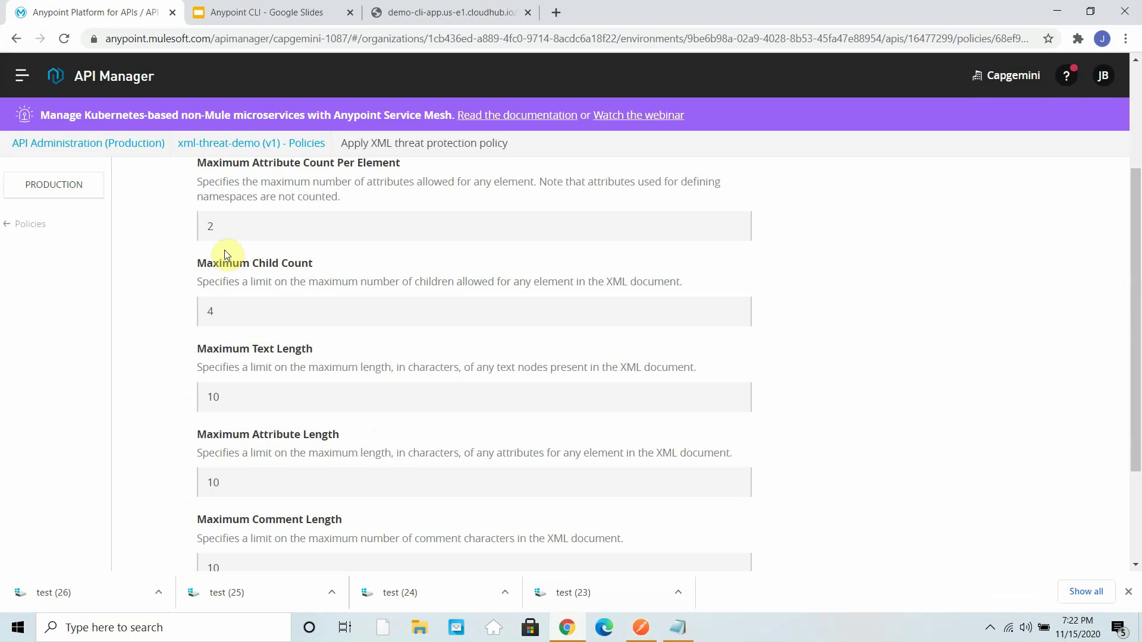
left_click(1057, 11)
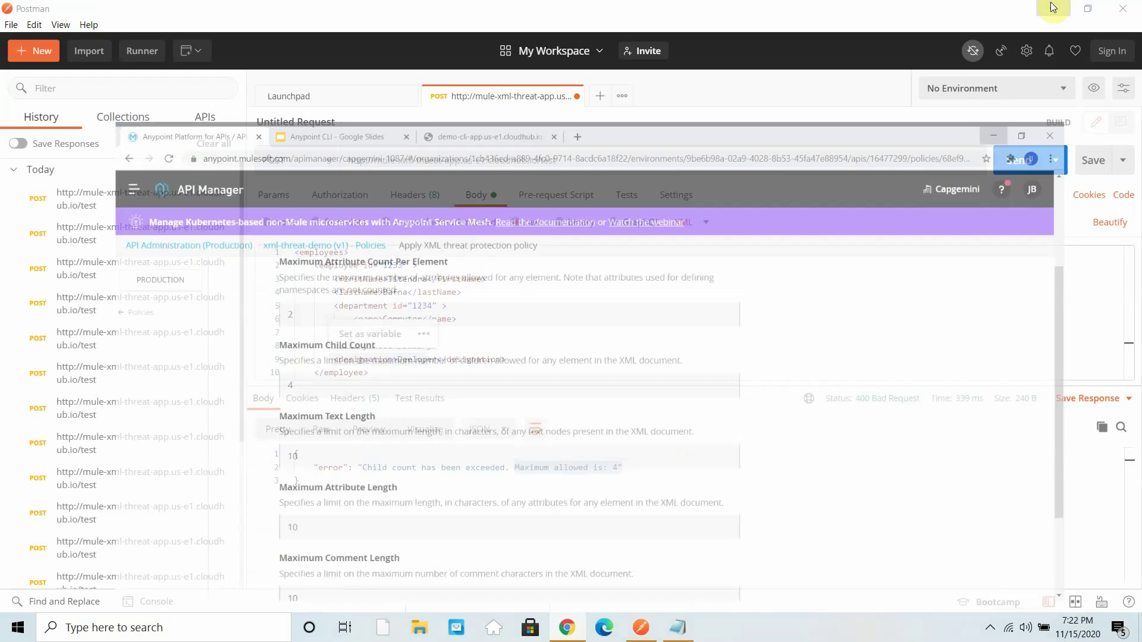
- Delete the designation line and resend, getting 200 OK
left_click_drag(513, 359, 298, 348)
key("BackSpace")
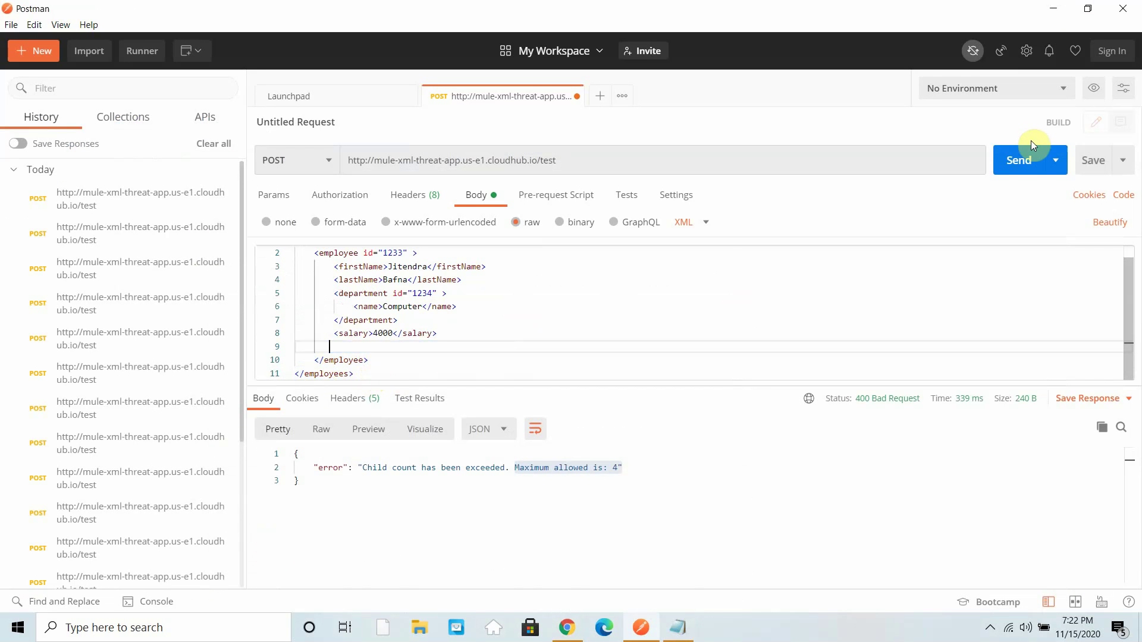
left_click(1024, 161)
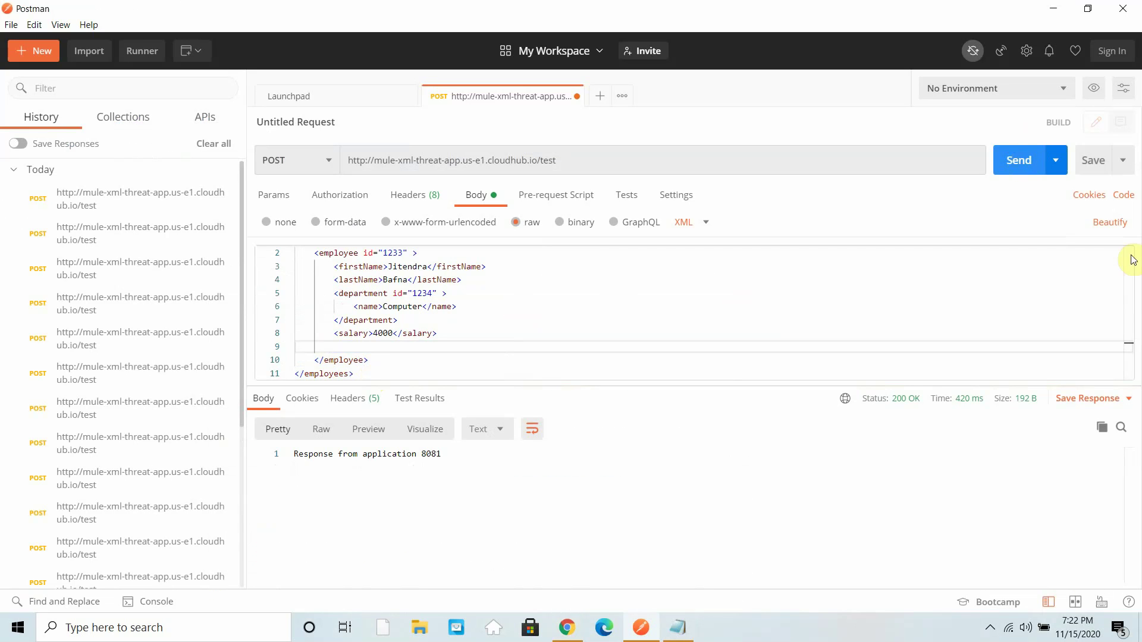
left_click(356, 346)
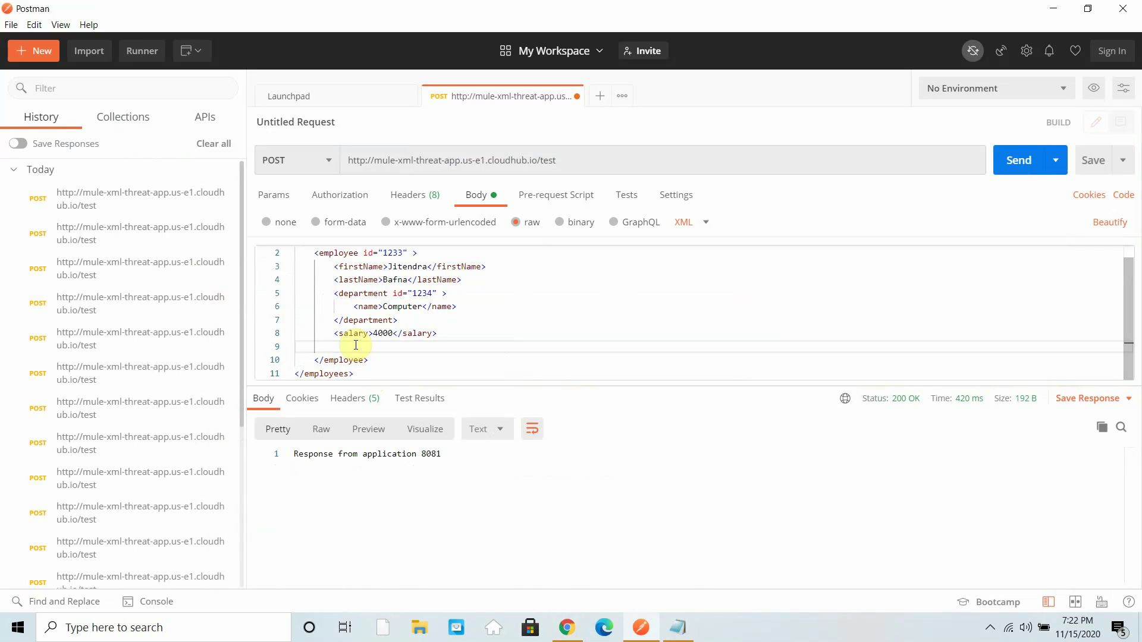
type("<!--1234567890-->")
left_click(1004, 169)
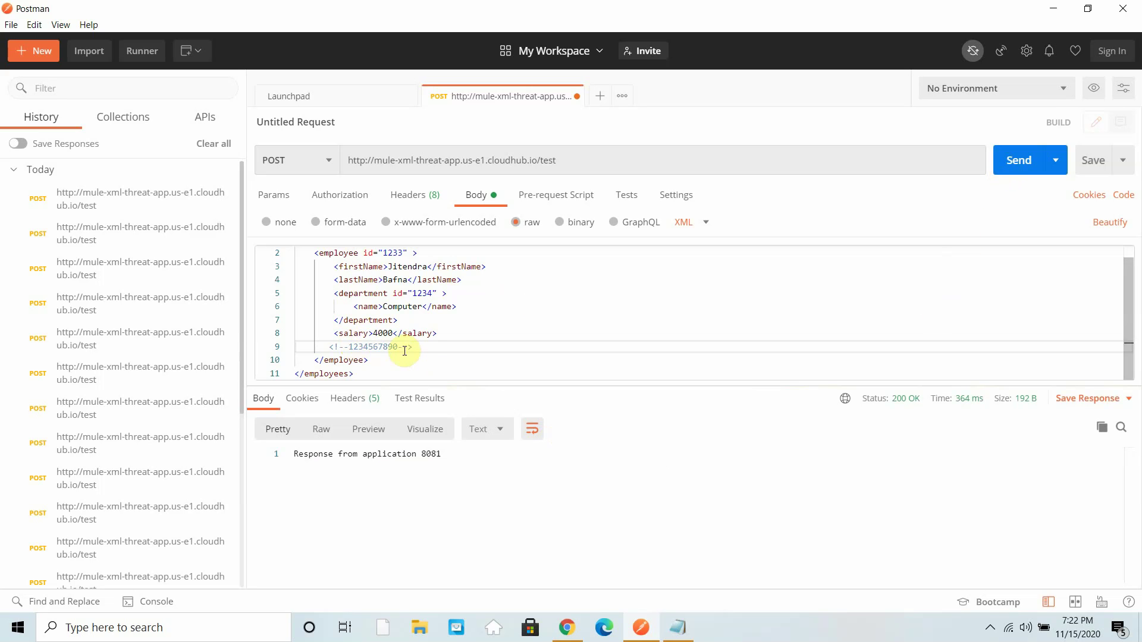
type("4")
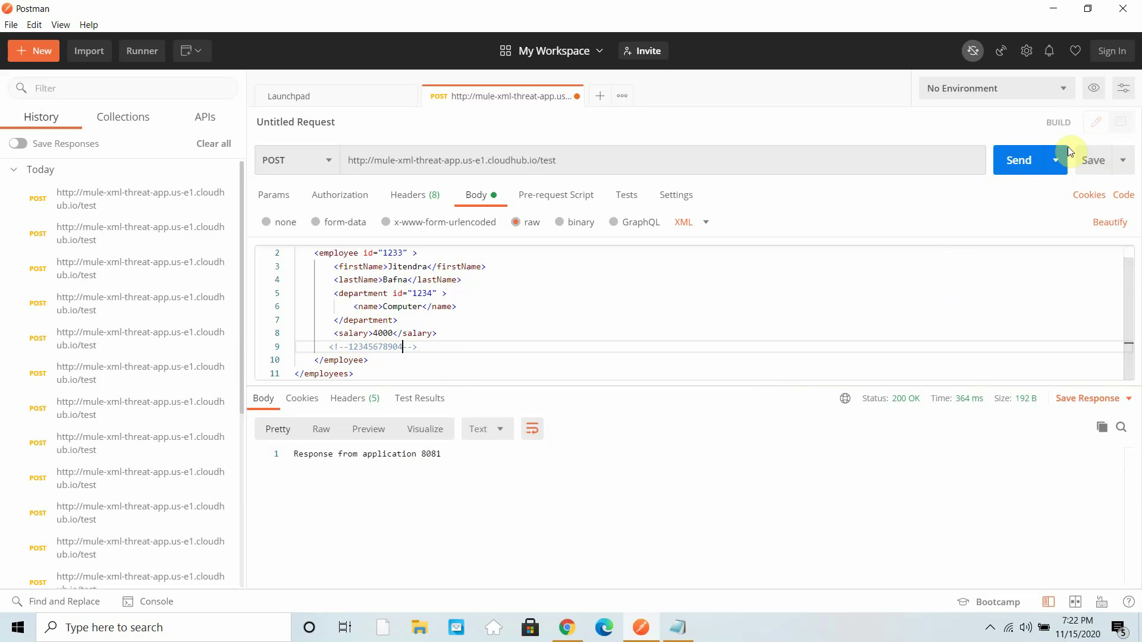
left_click(1033, 162)
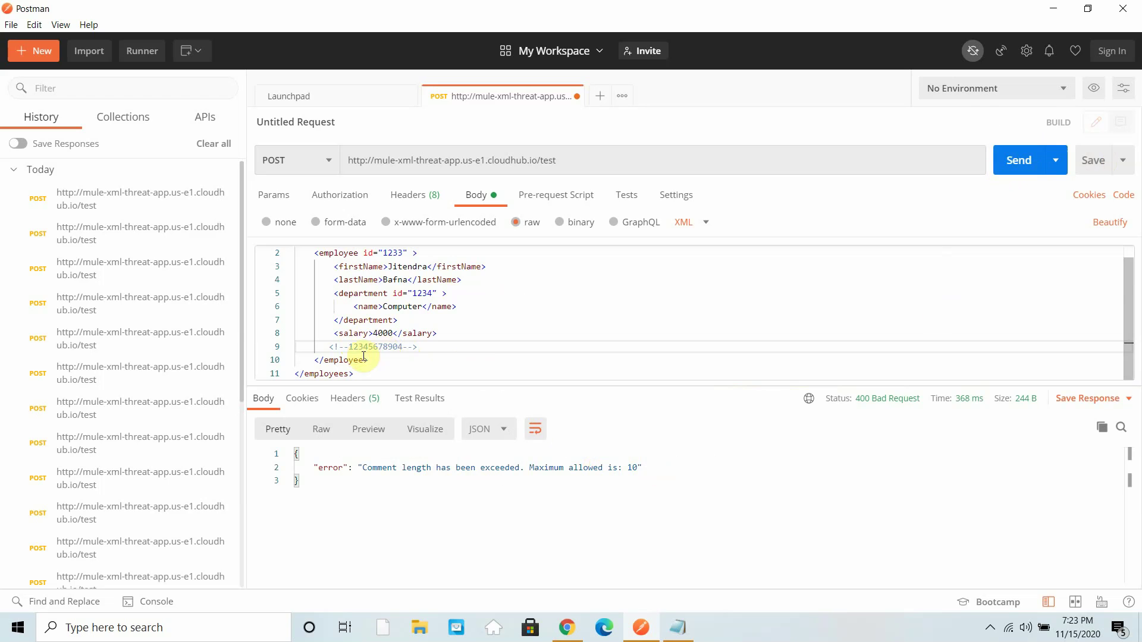
left_click(350, 348)
left_click_drag(402, 349, 403, 348)
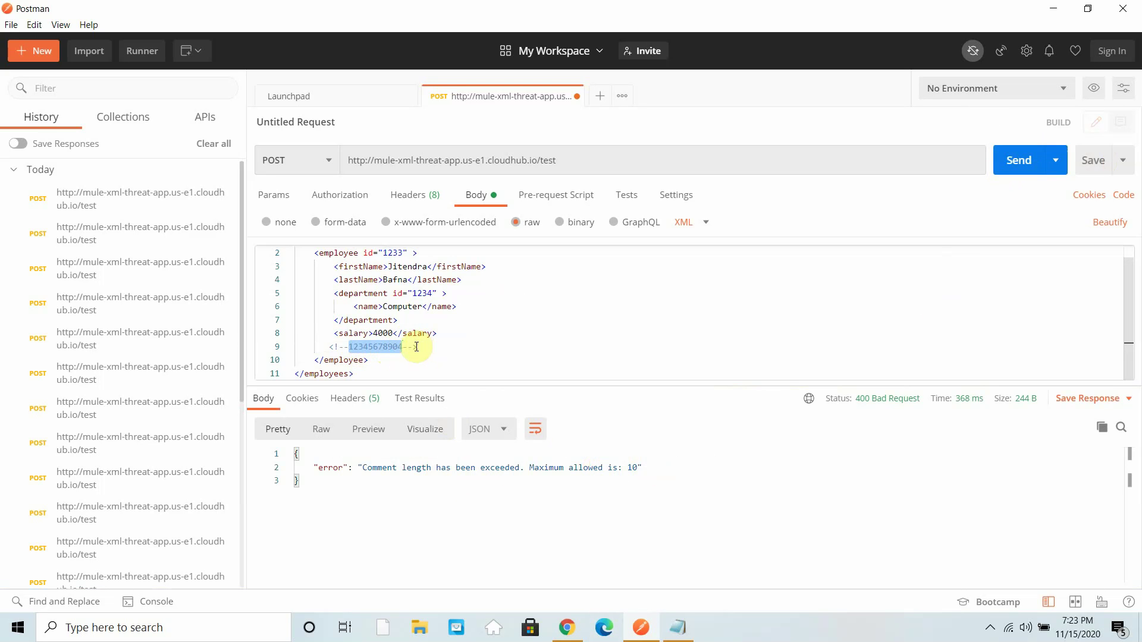
- Confirm Maximum Comment Length is 10 on the XML threat policy form
left_click(567, 627)
scroll(369, 453, "down", 2)
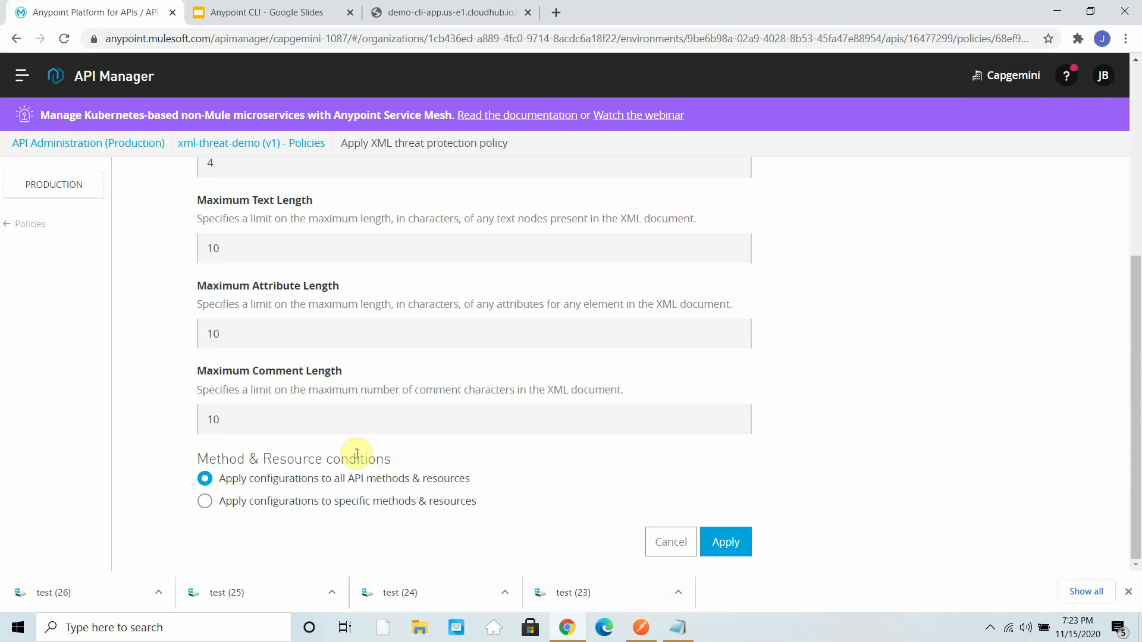
left_click(236, 425)
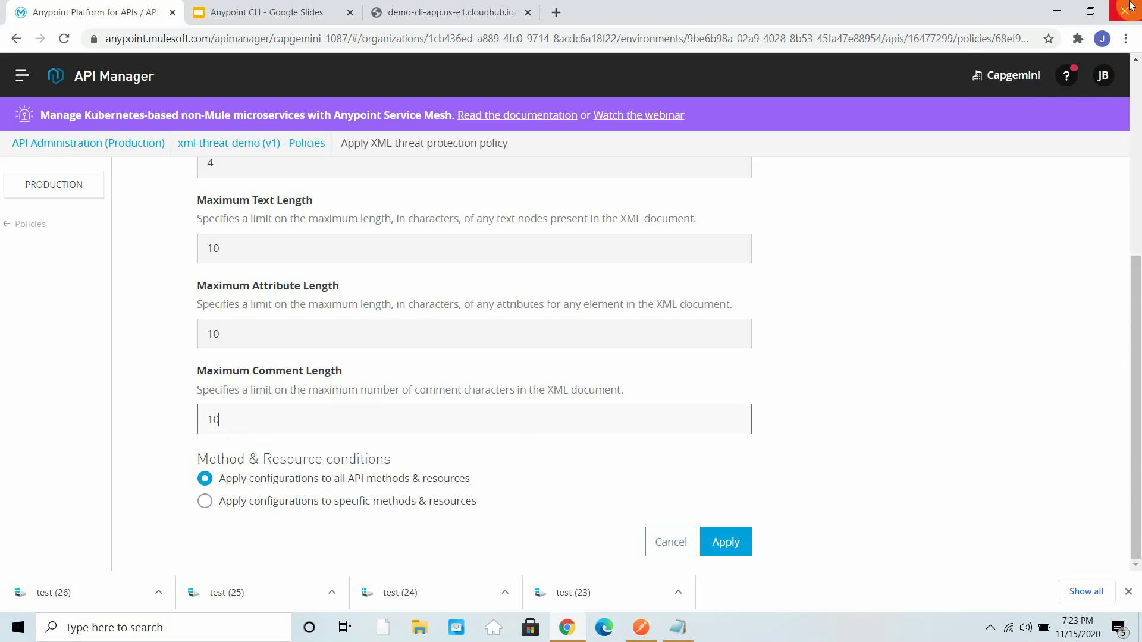
- Shorten the comment to 12443 and resend, getting 200 OK
left_click(1056, 14)
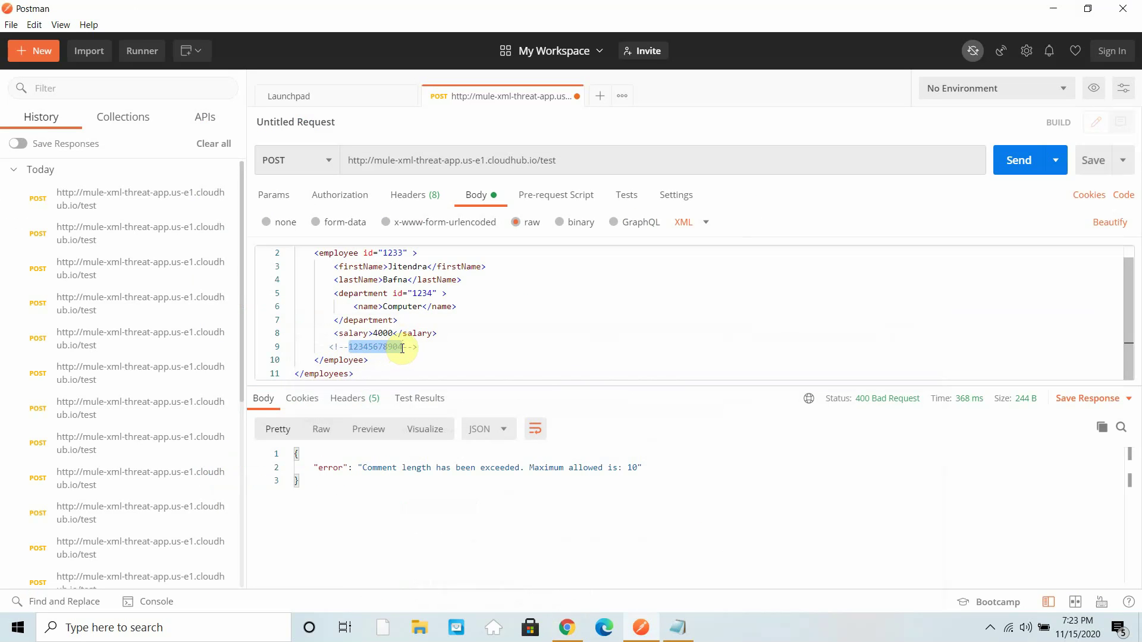
key("BackSpace")
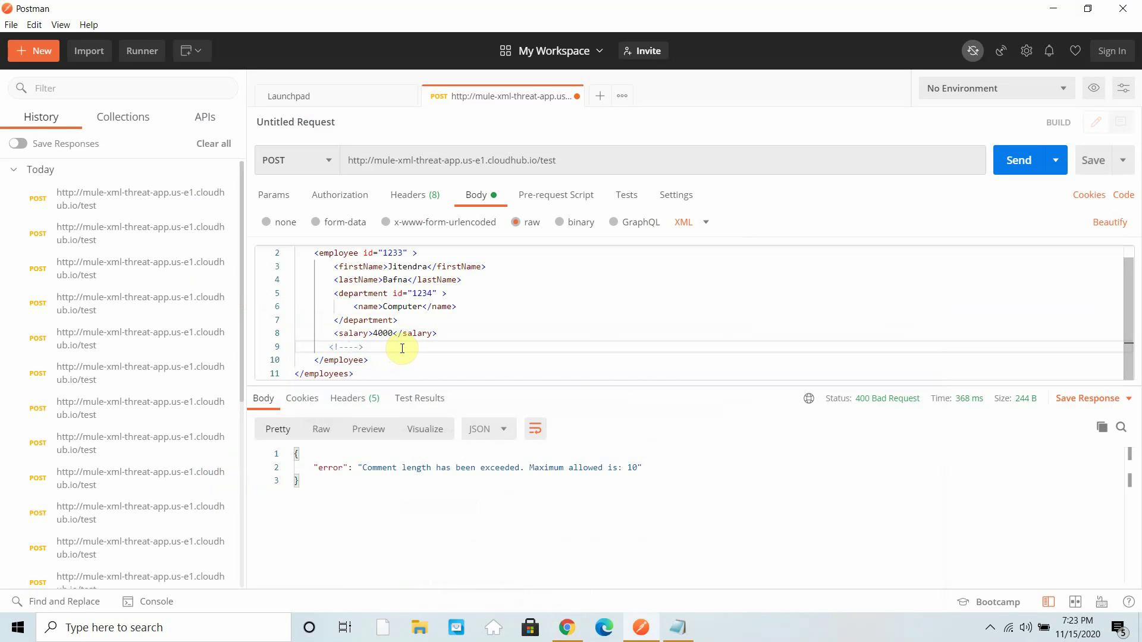
type("12443")
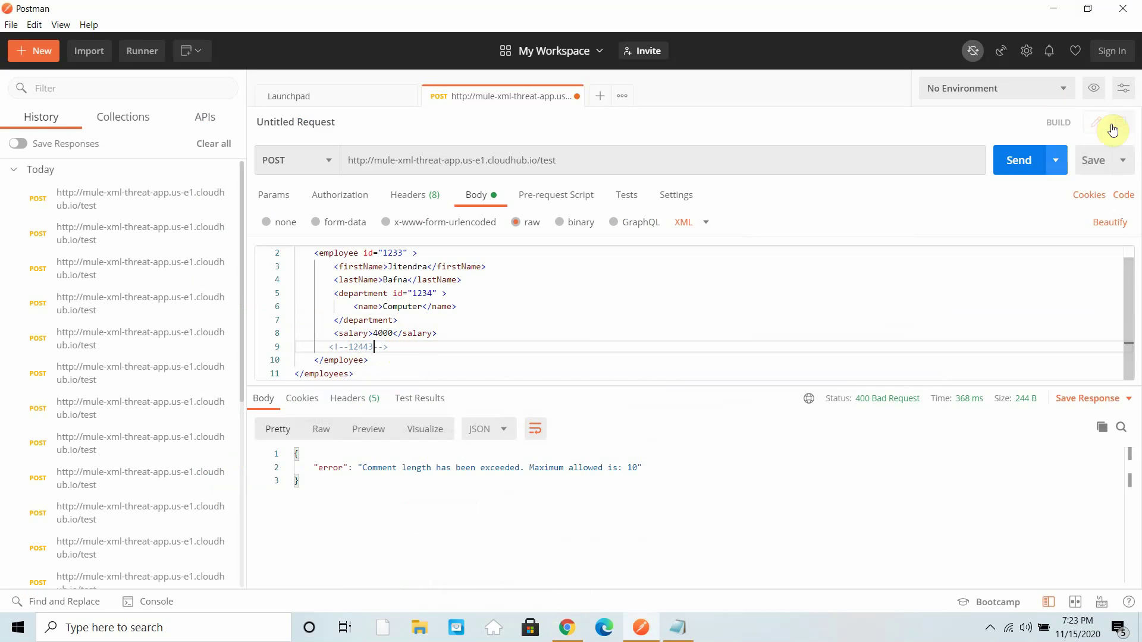
left_click(1028, 162)
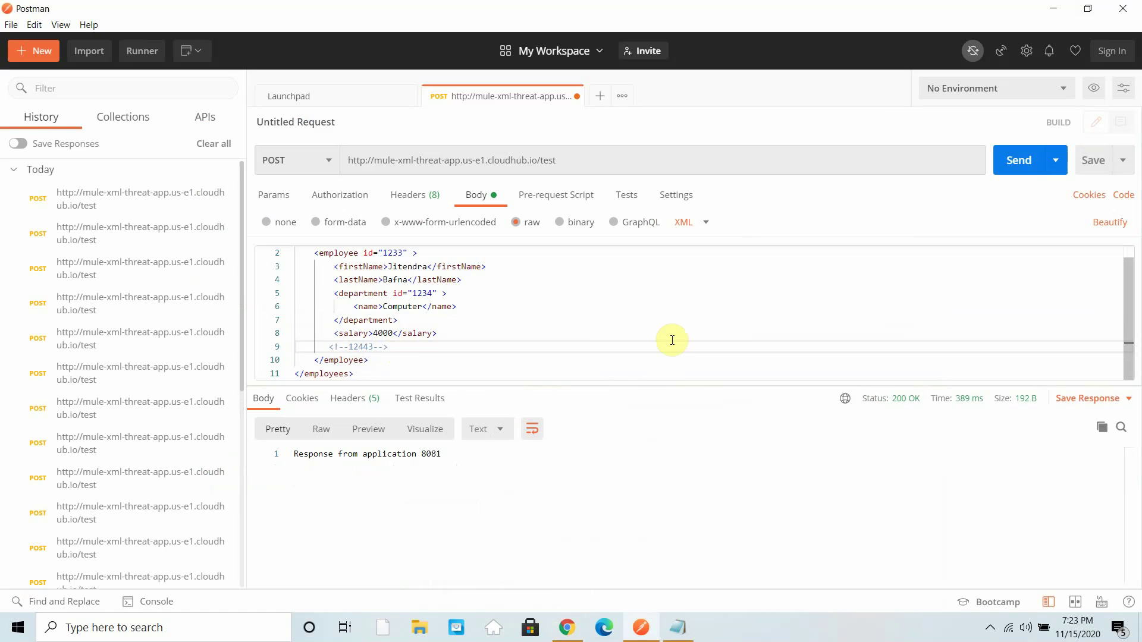
scroll(672, 341, "up", 1)
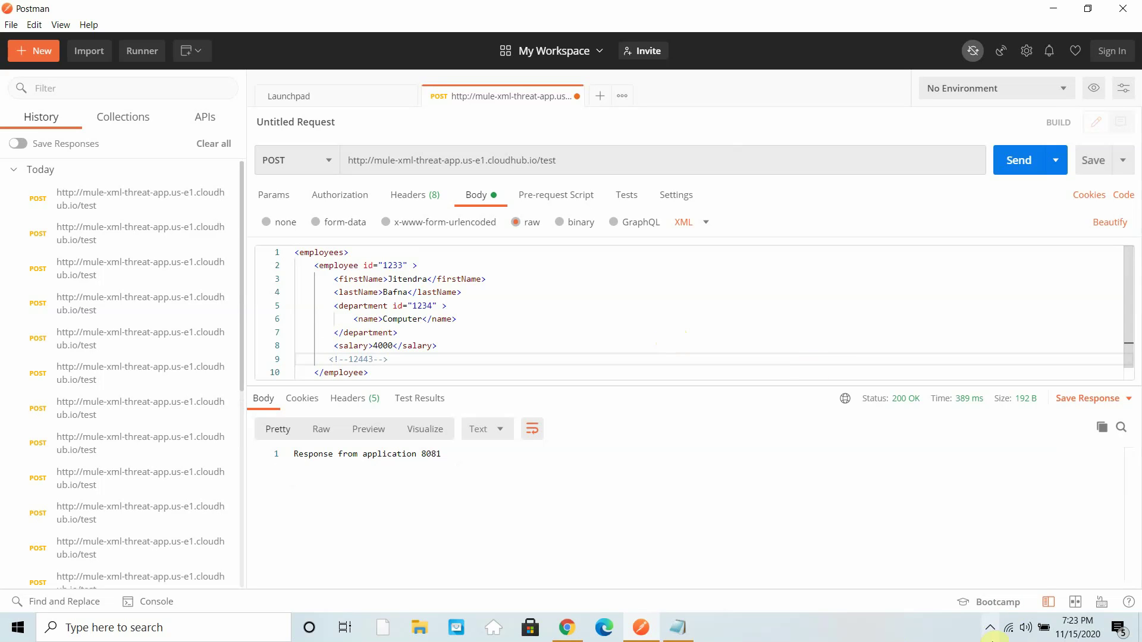
left_click(990, 627)
right_click(992, 565)
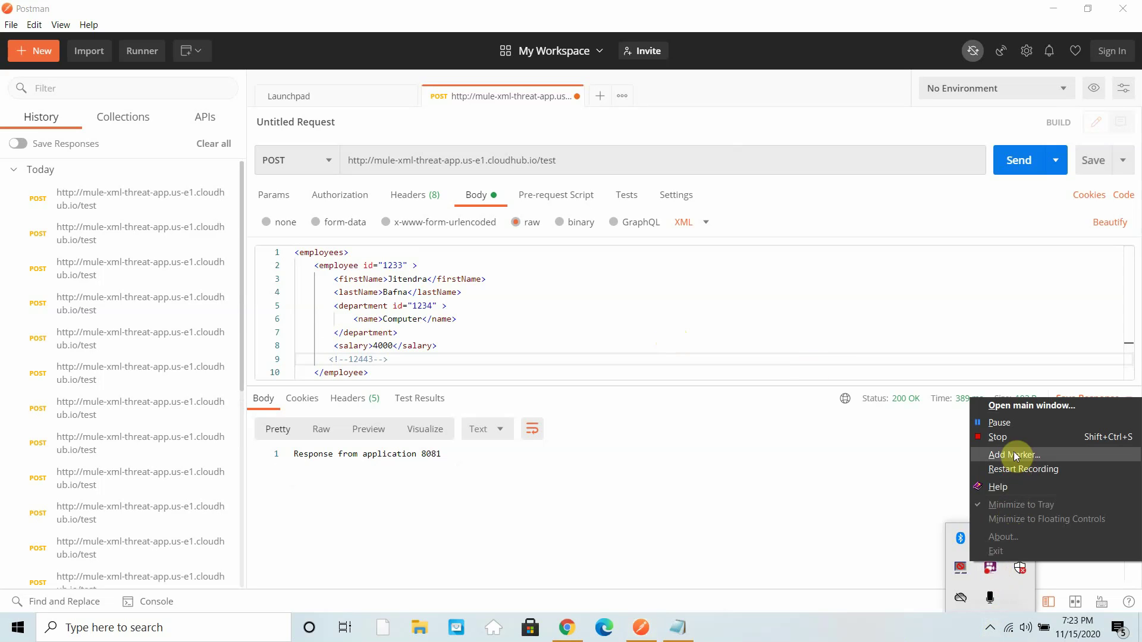